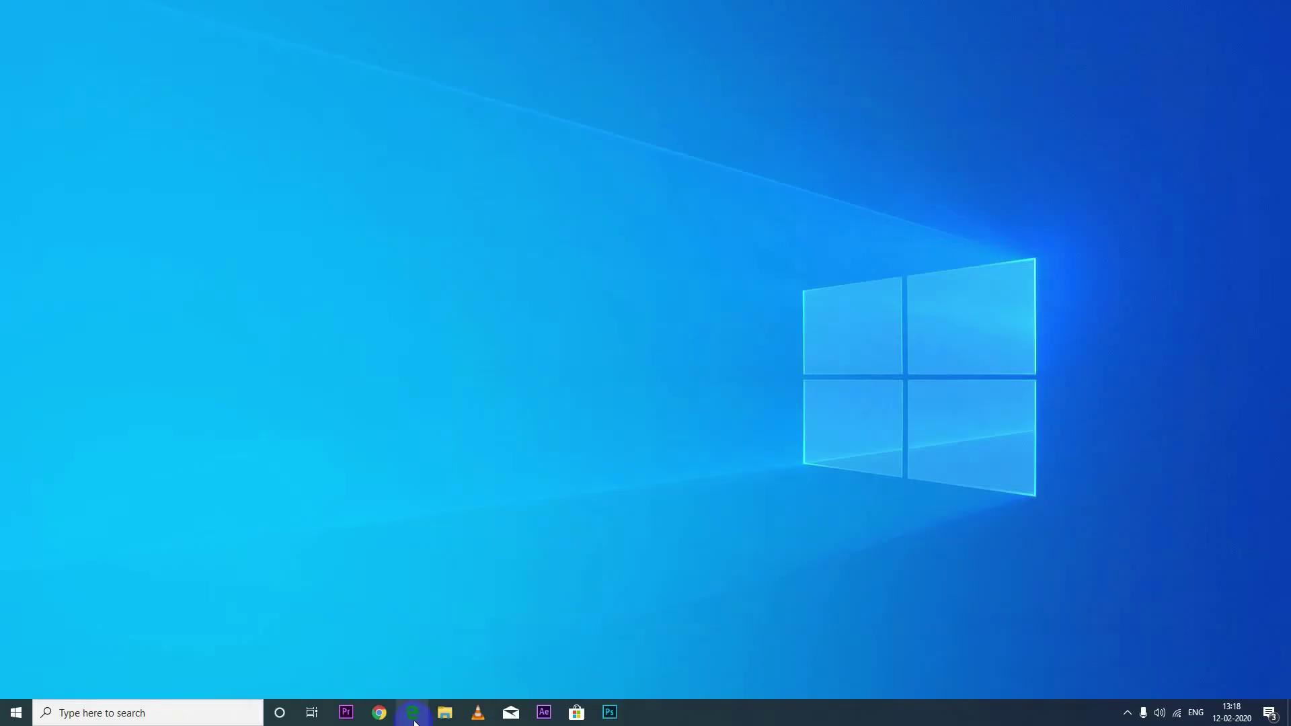
- Search 'ad' in the Windows taskbar and launch Adobe Premiere Pro 2019
click(368, 696)
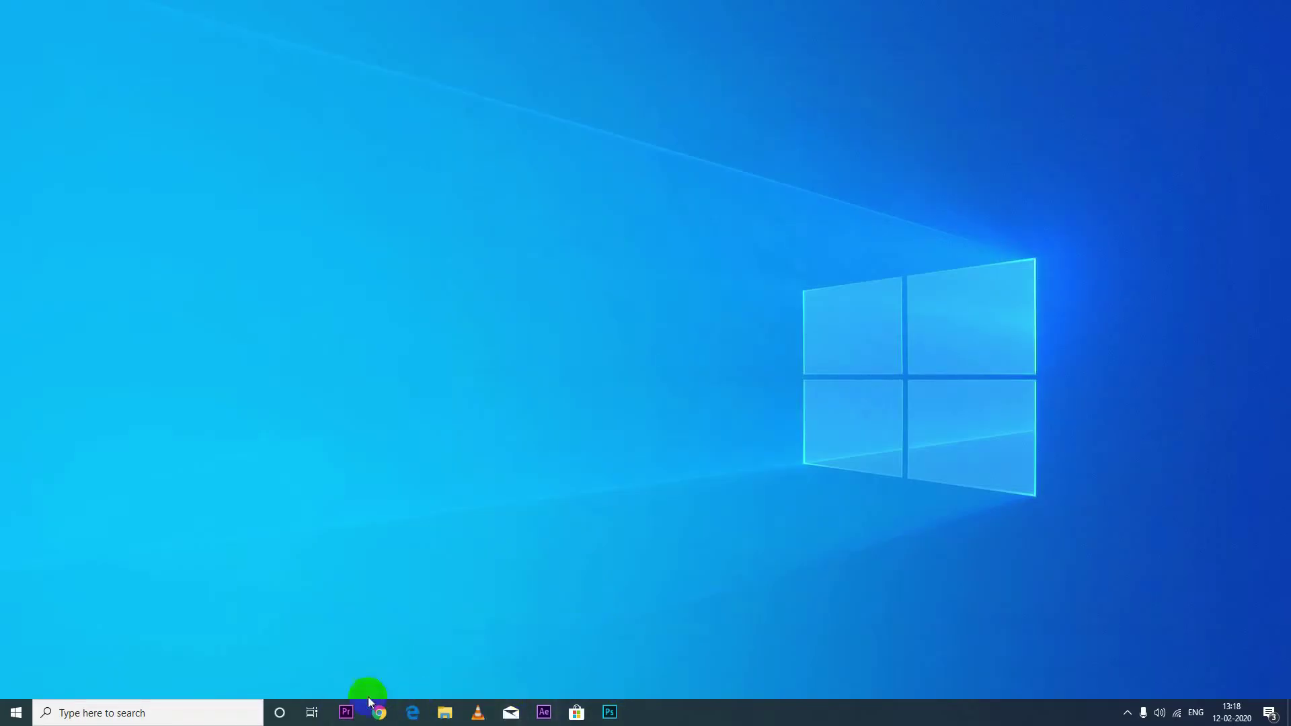
click(192, 702)
text(ad)
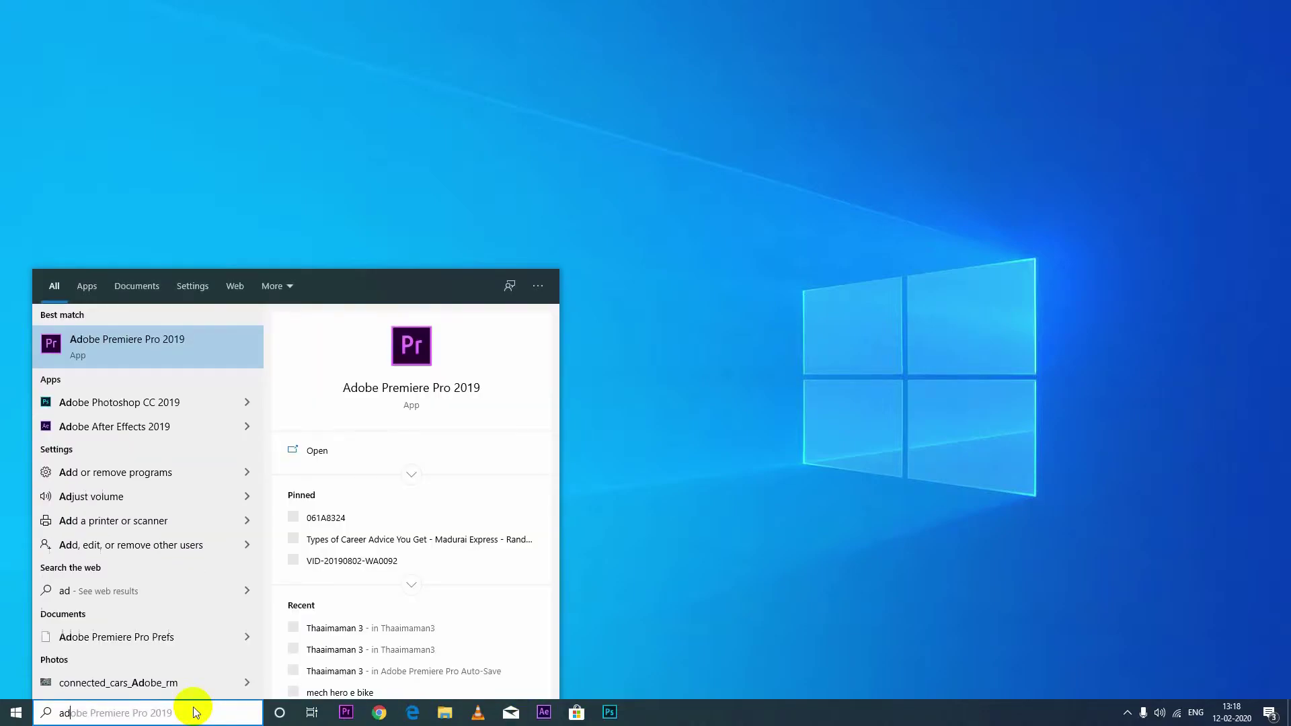
click(200, 361)
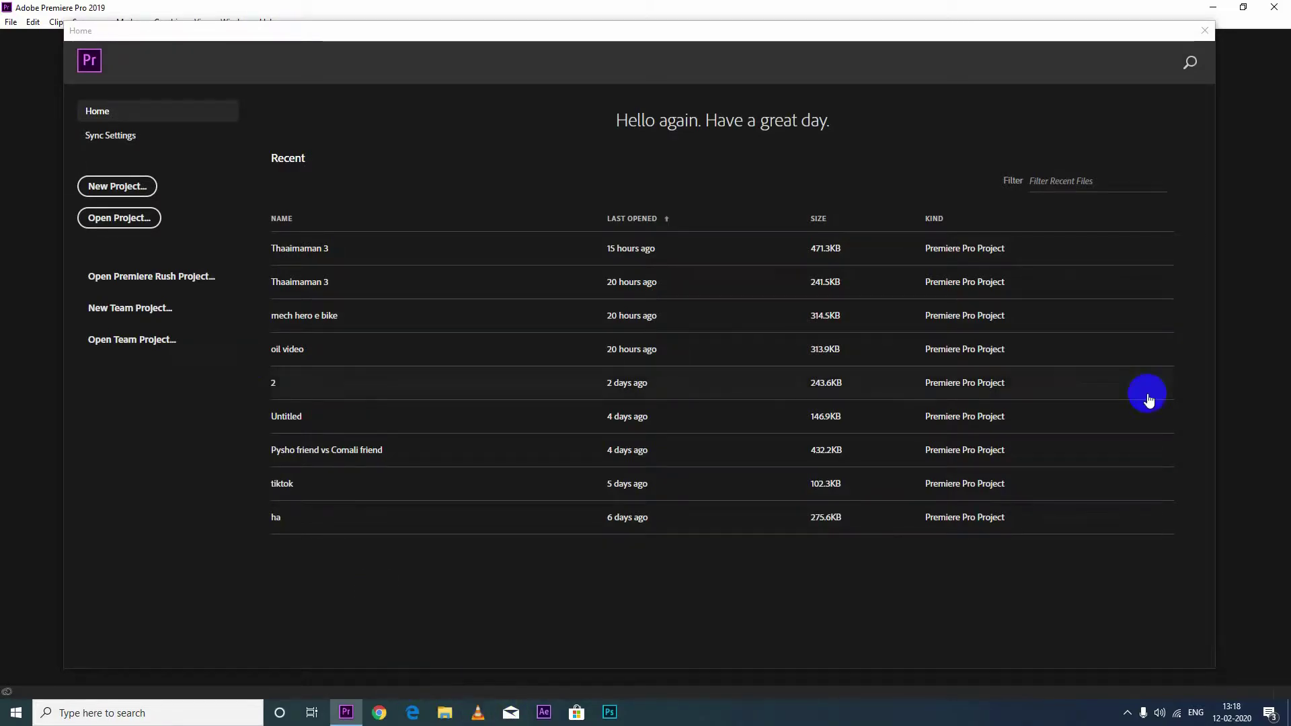
- Close the Home screen and bring up the File > New submenu
click(1204, 30)
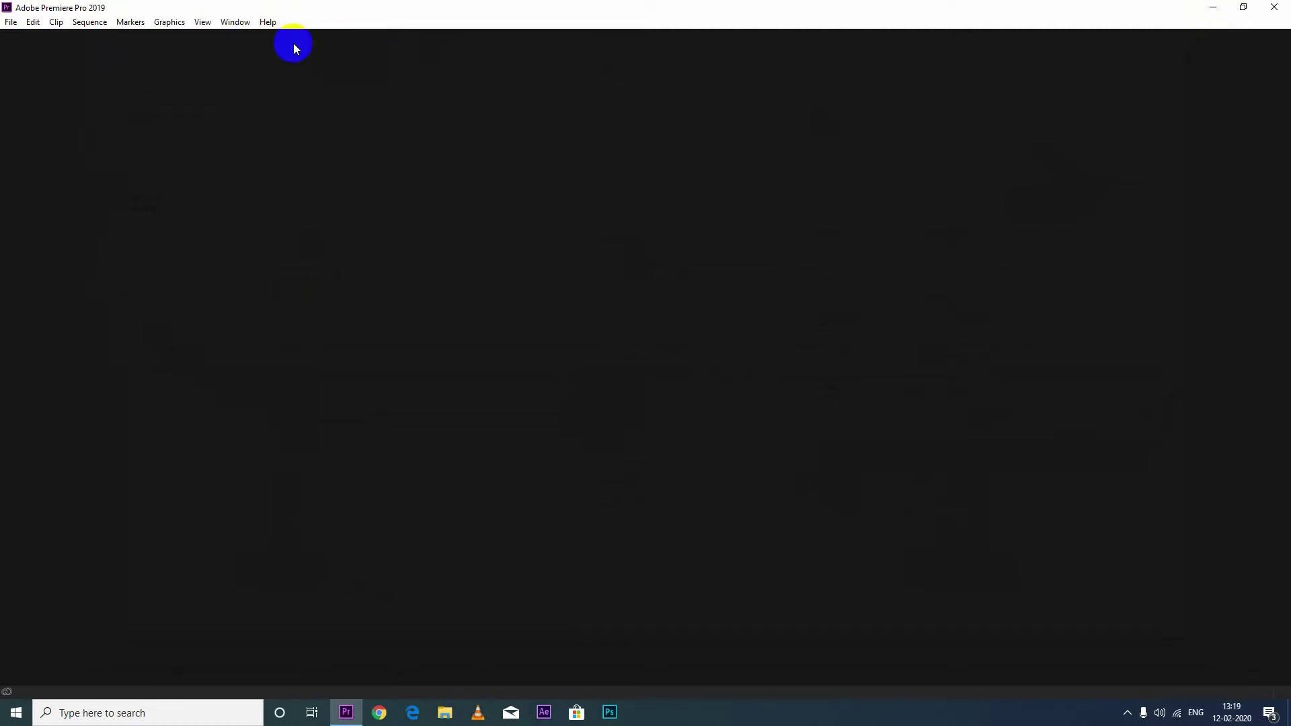
click(14, 25)
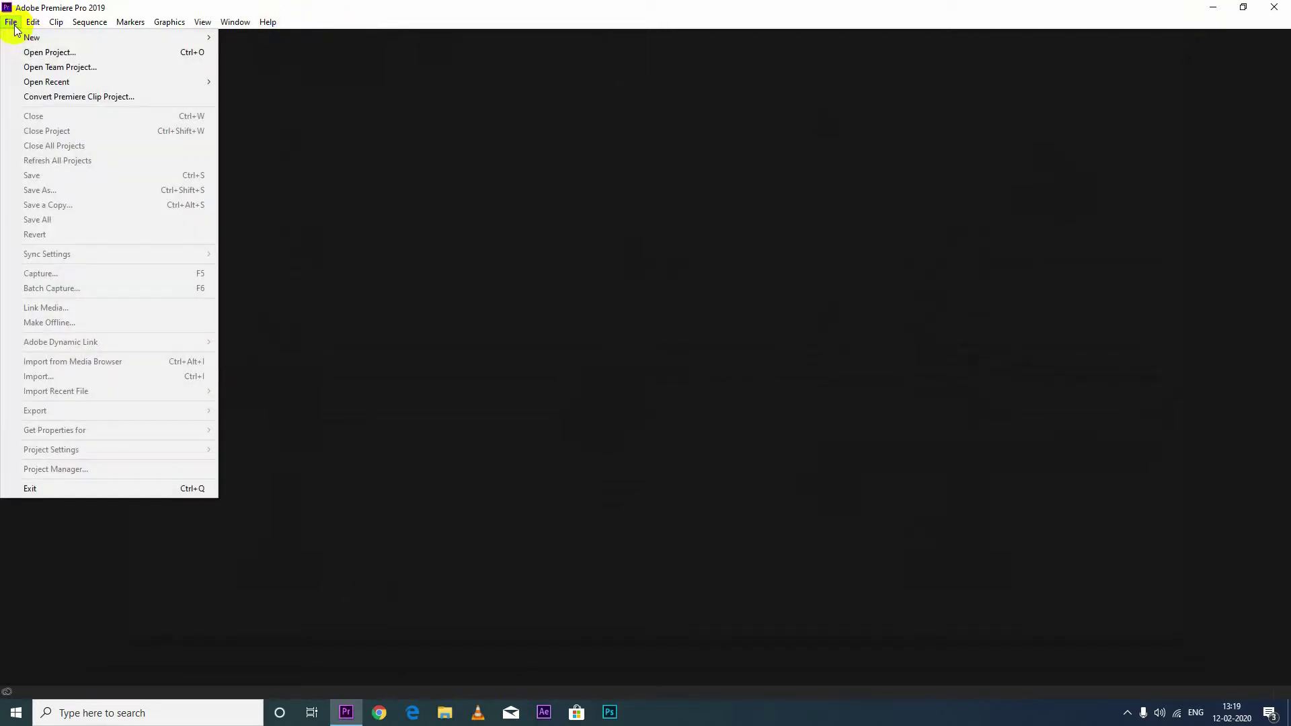
mouse_move(24, 39)
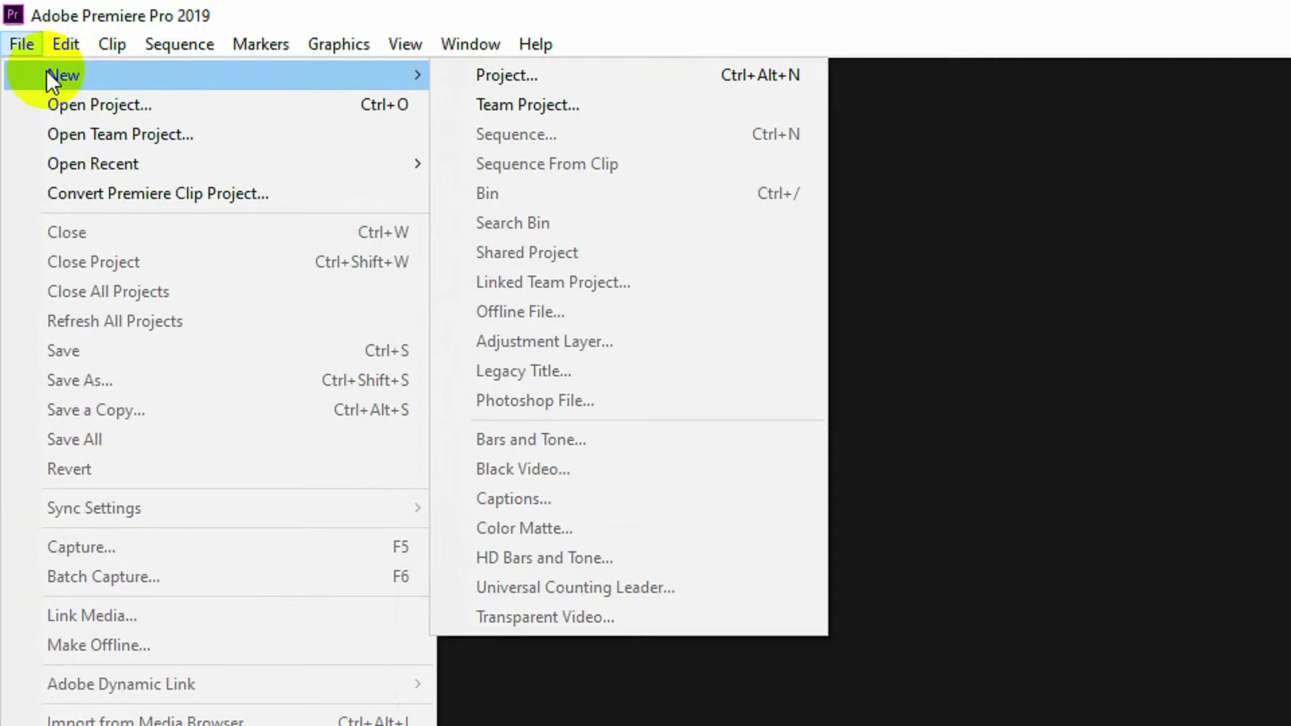
- Start a new project via File > New > Project and name it Demo1
click(798, 93)
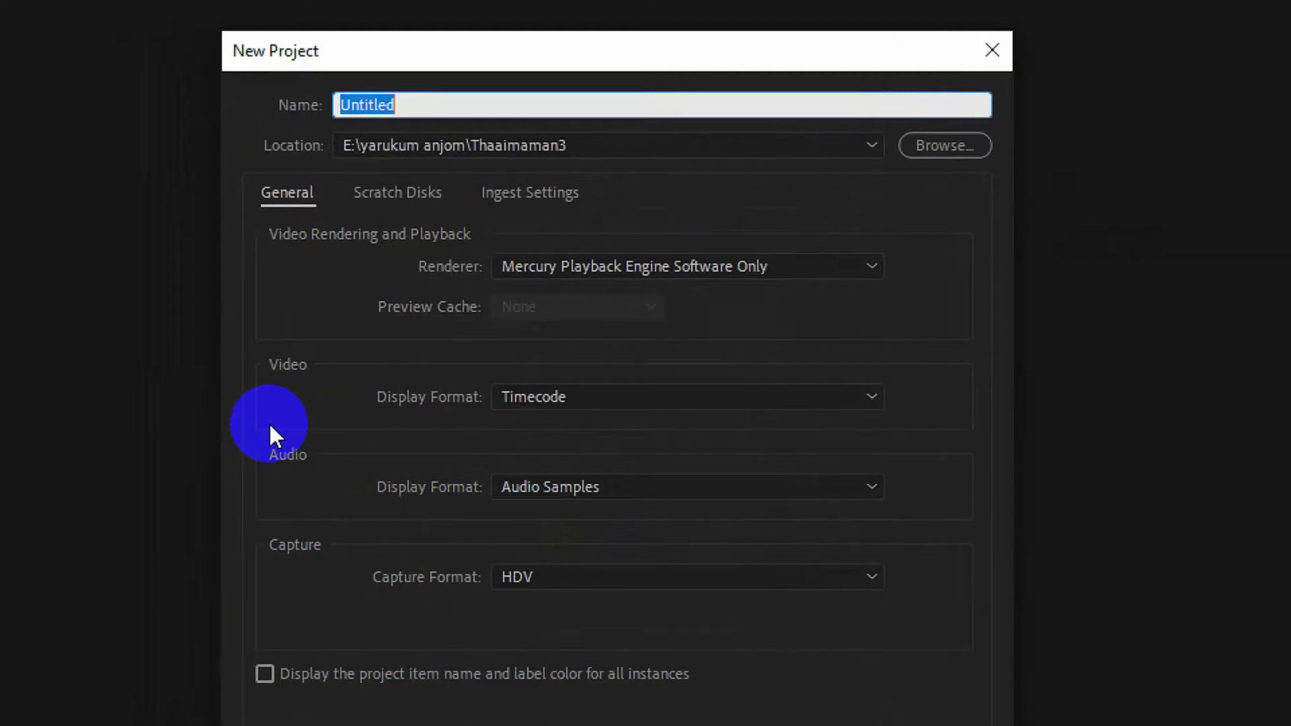
click(428, 104)
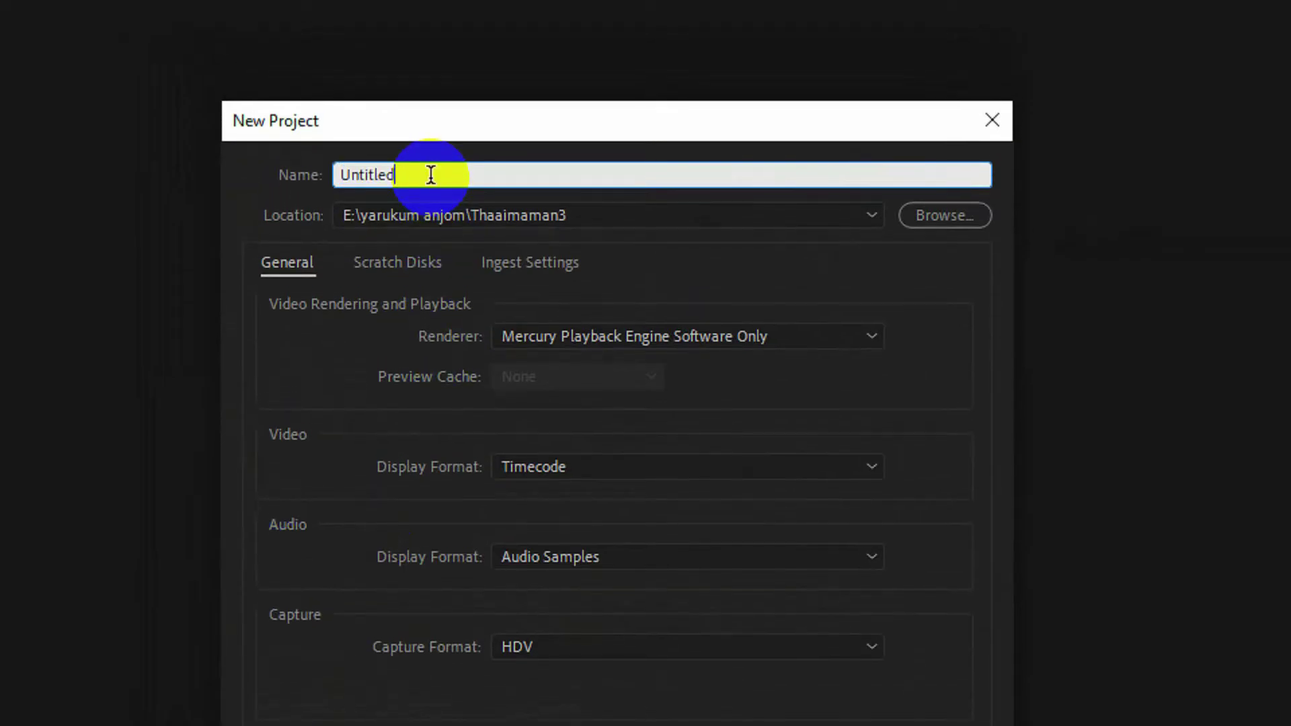
double_click(431, 104)
text(Demo)
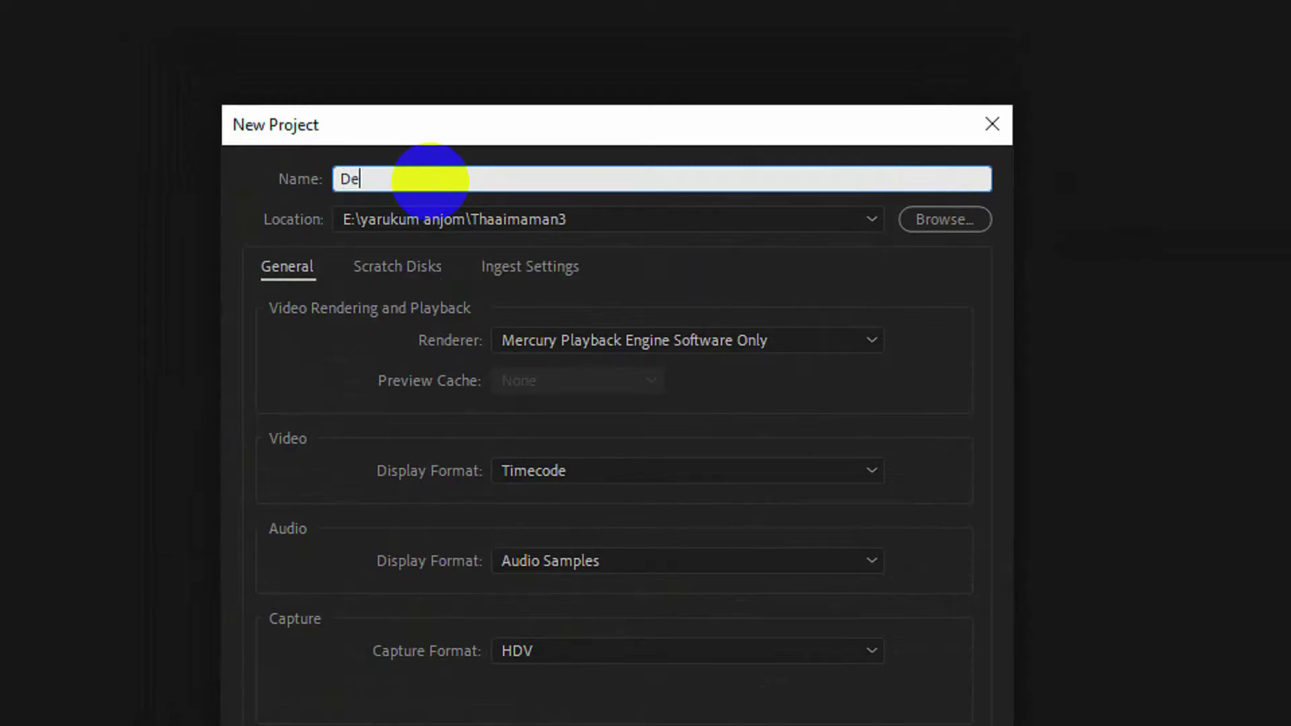
text(1)
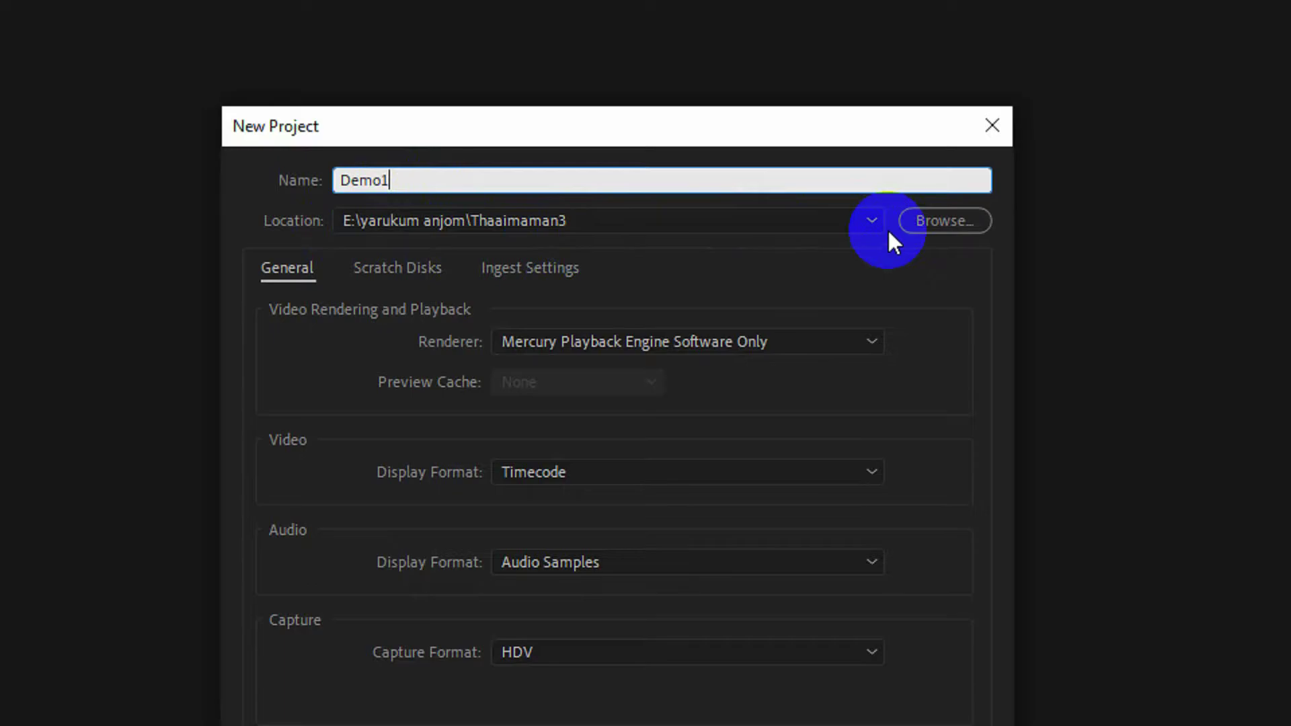
- Browse for the project location and open the karthick folder on Local Disk (D:)
click(918, 214)
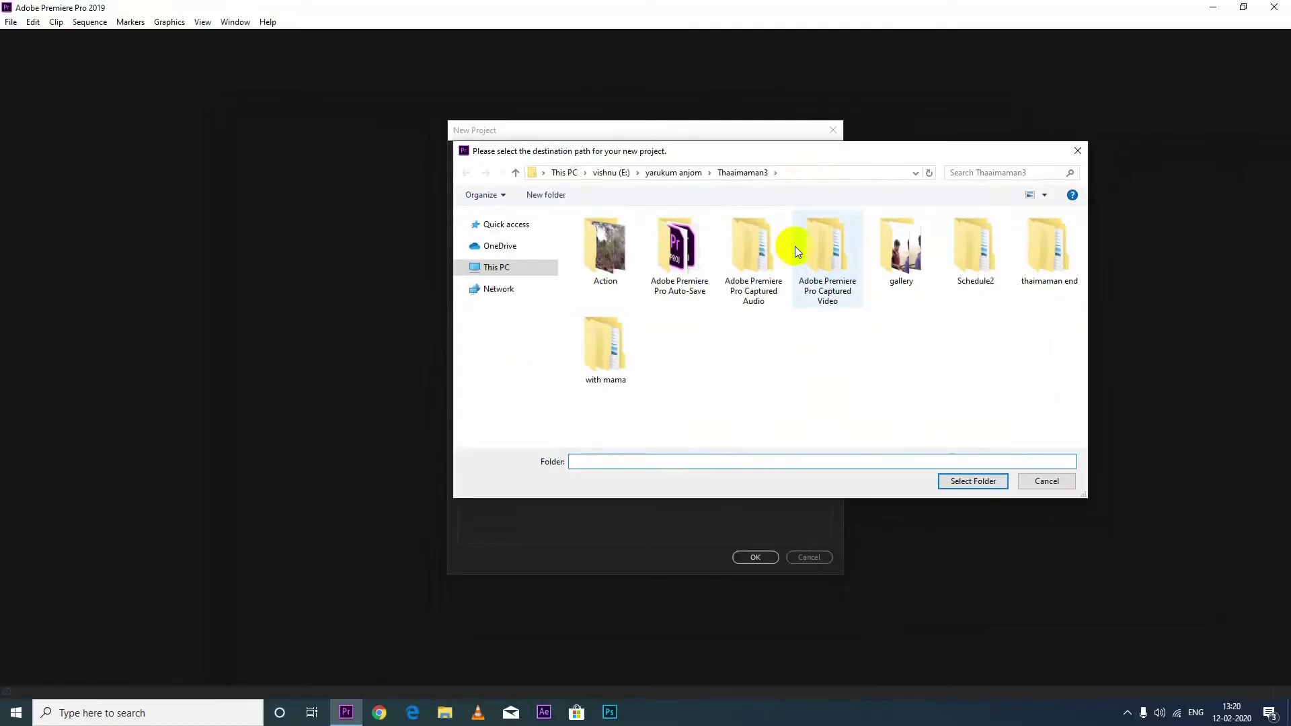
click(617, 173)
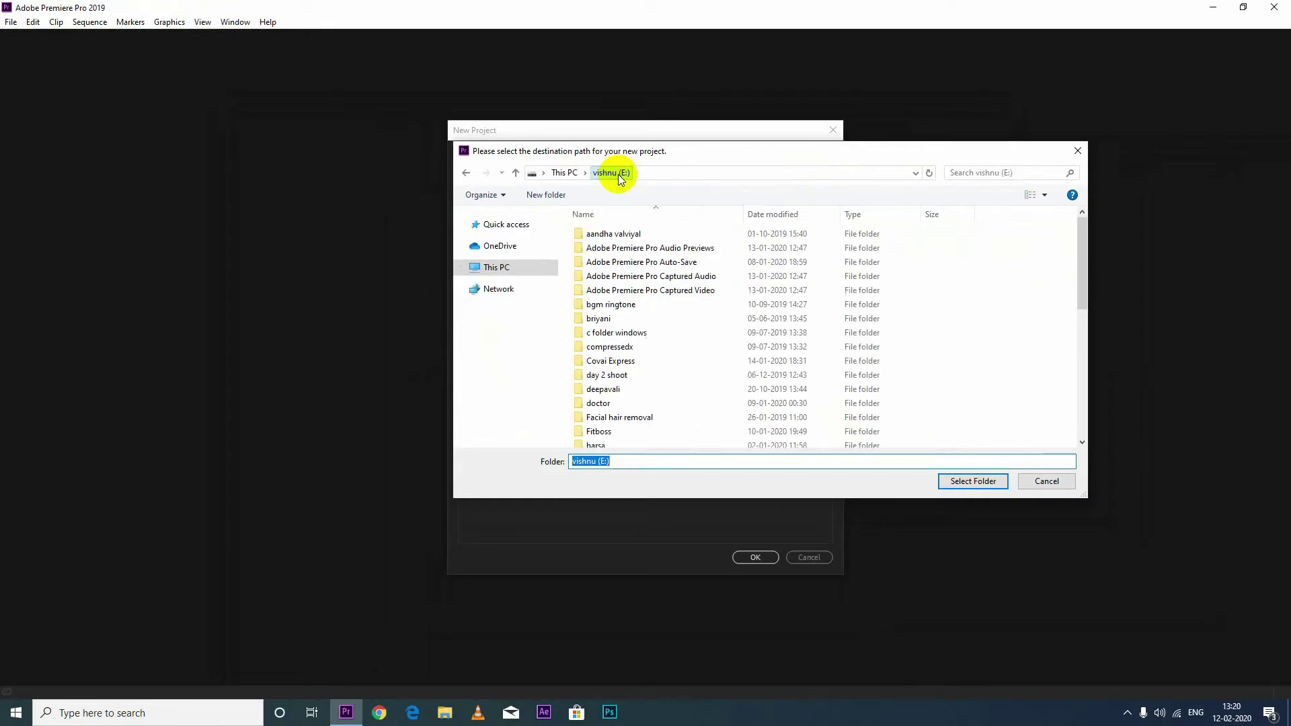
click(609, 290)
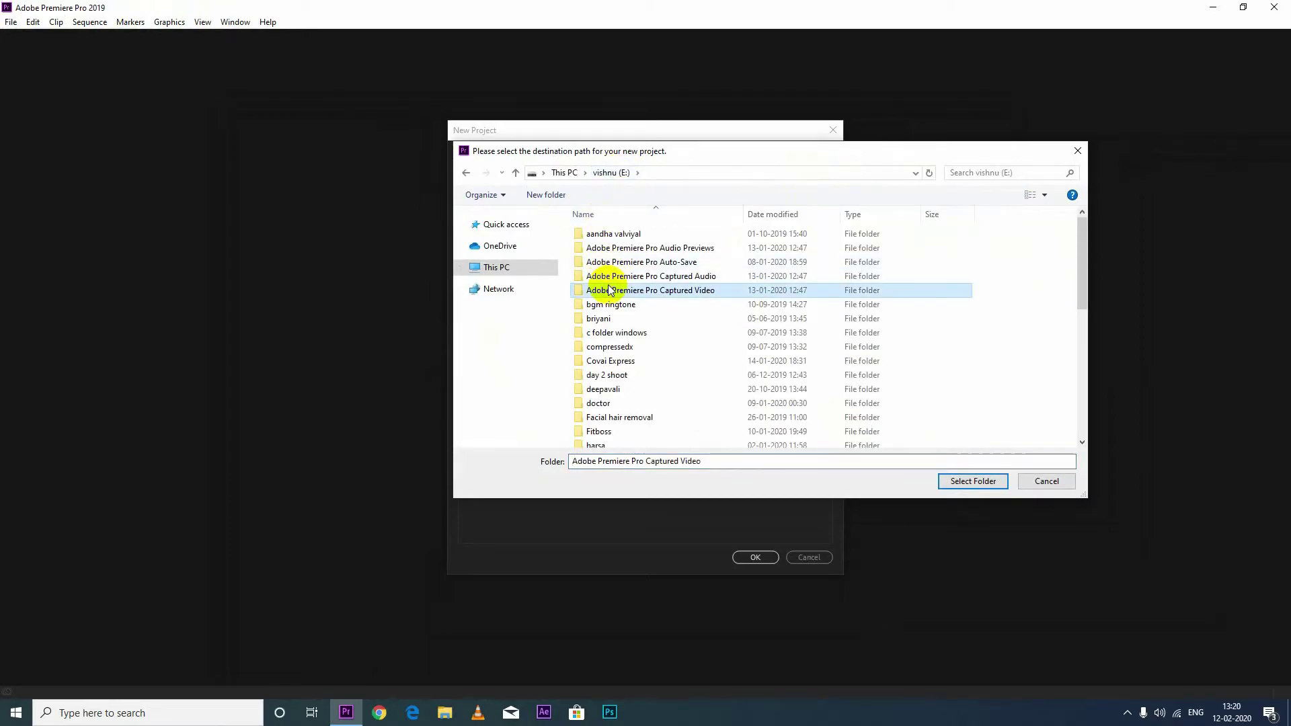
click(615, 332)
scroll(624, 354, down, 5)
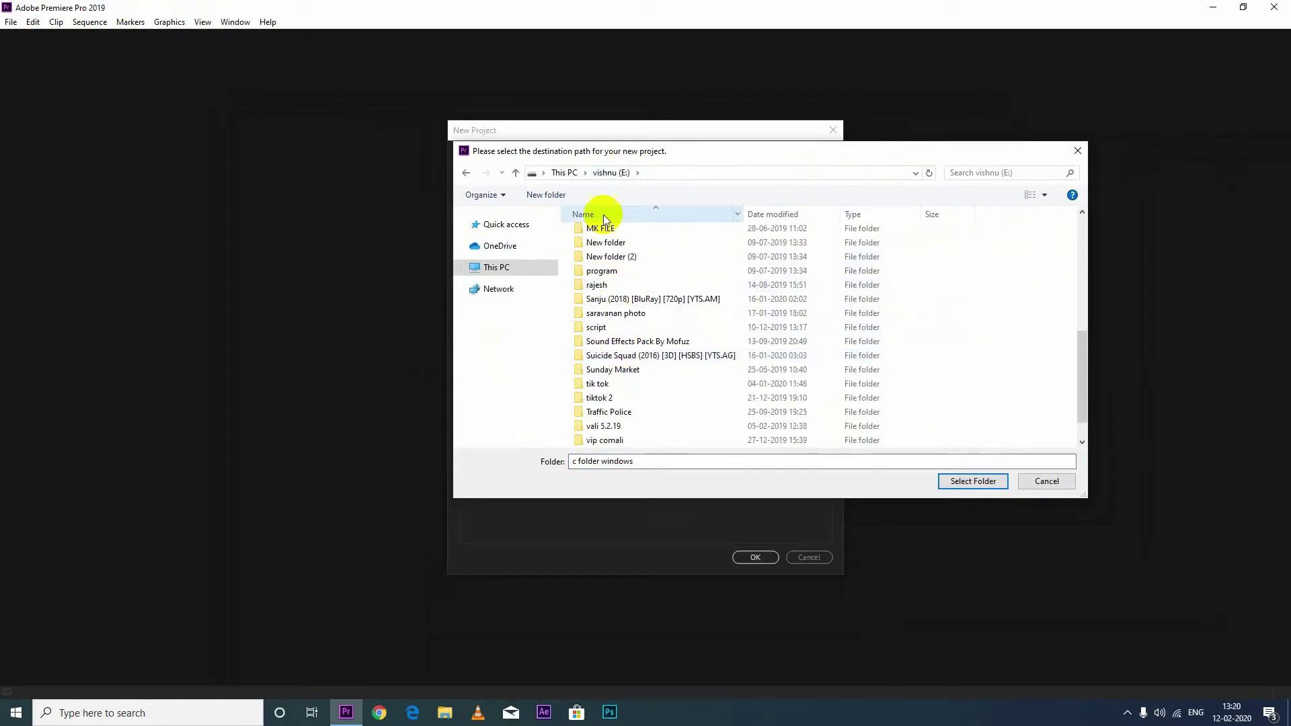
click(564, 173)
double_click(793, 388)
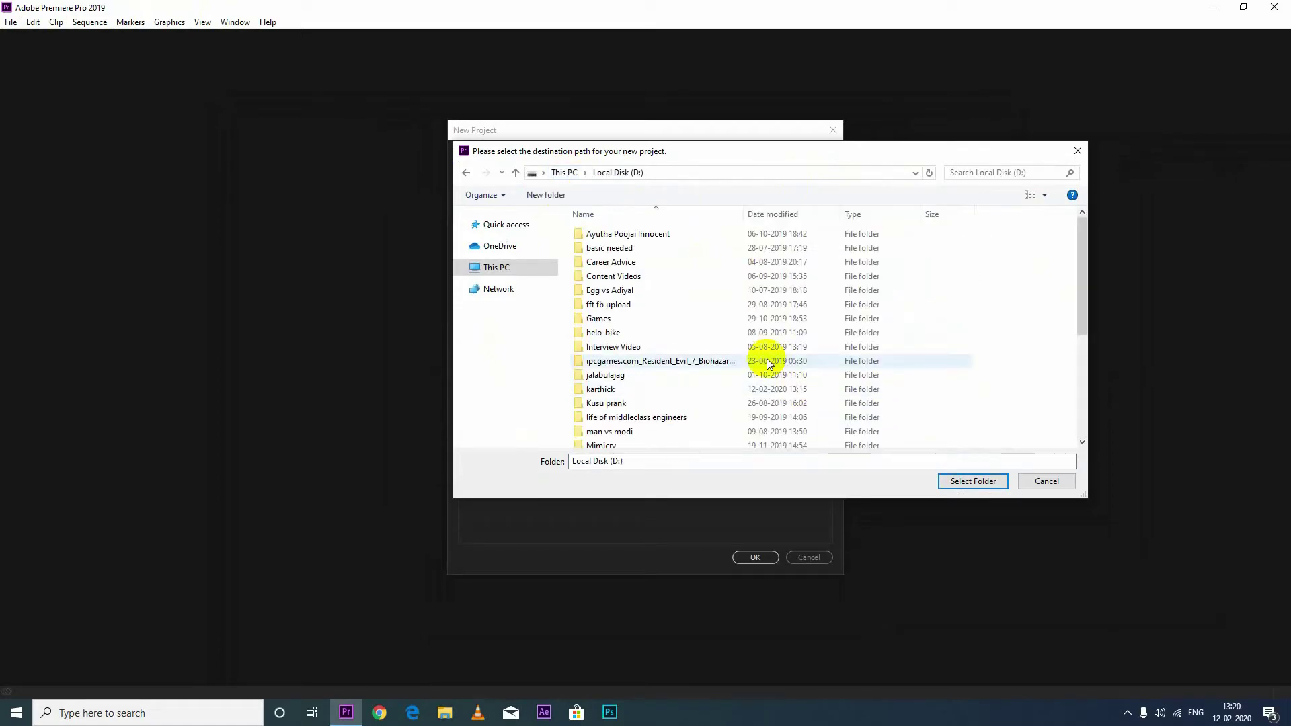
click(706, 277)
click(696, 389)
double_click(638, 391)
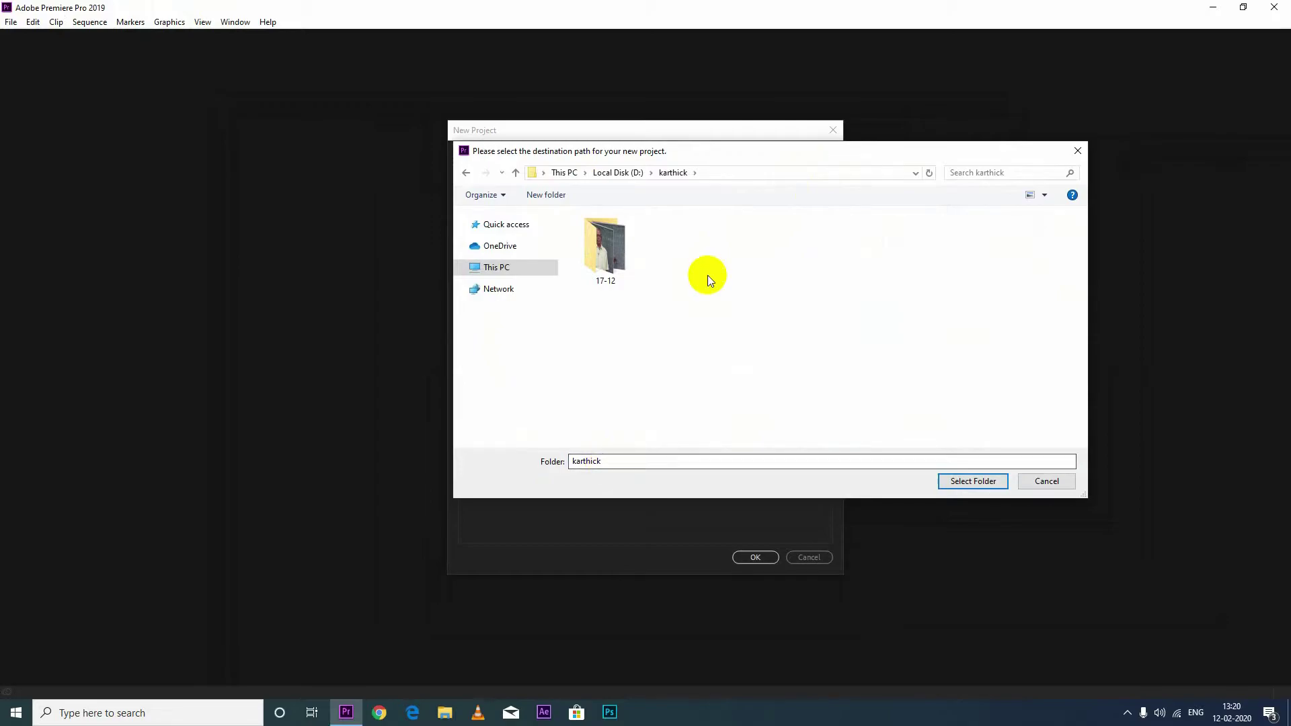
- Create a new folder named demo inside karthick and select it as the location
right_click(795, 273)
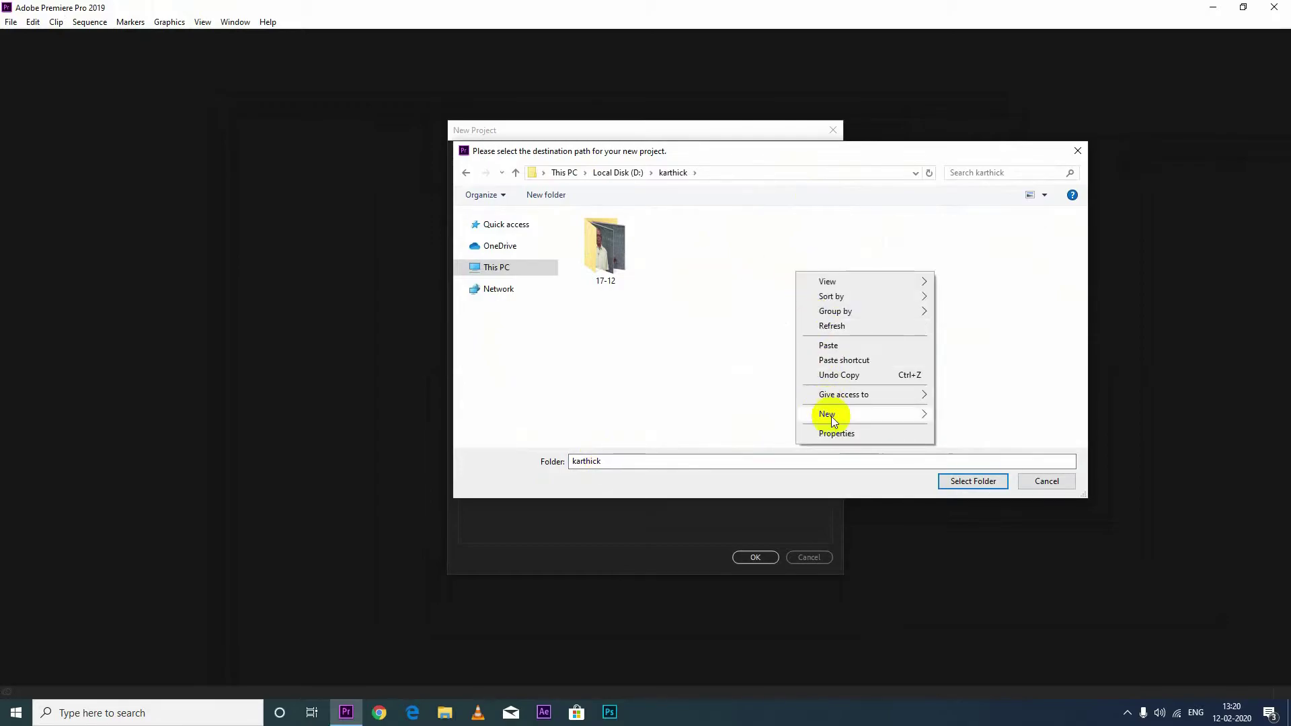
mouse_move(831, 413)
click(965, 415)
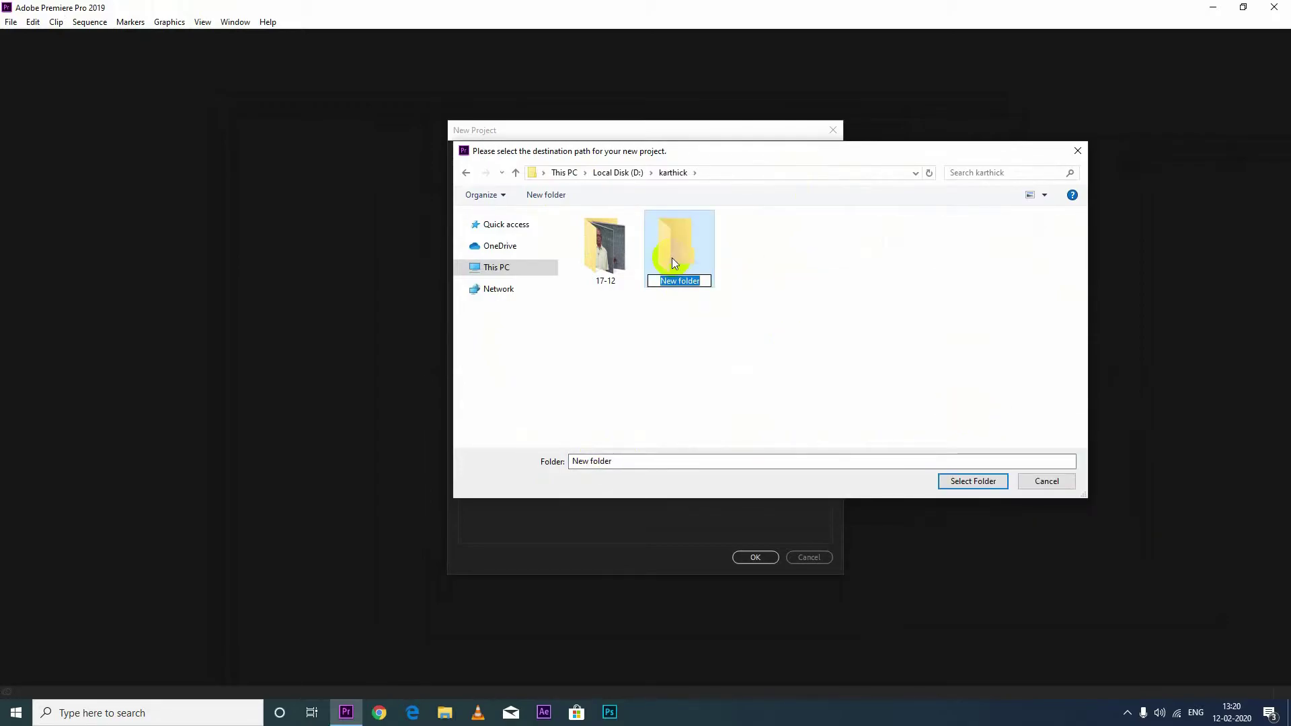
text(demo)
click(681, 262)
click(681, 261)
double_click(693, 267)
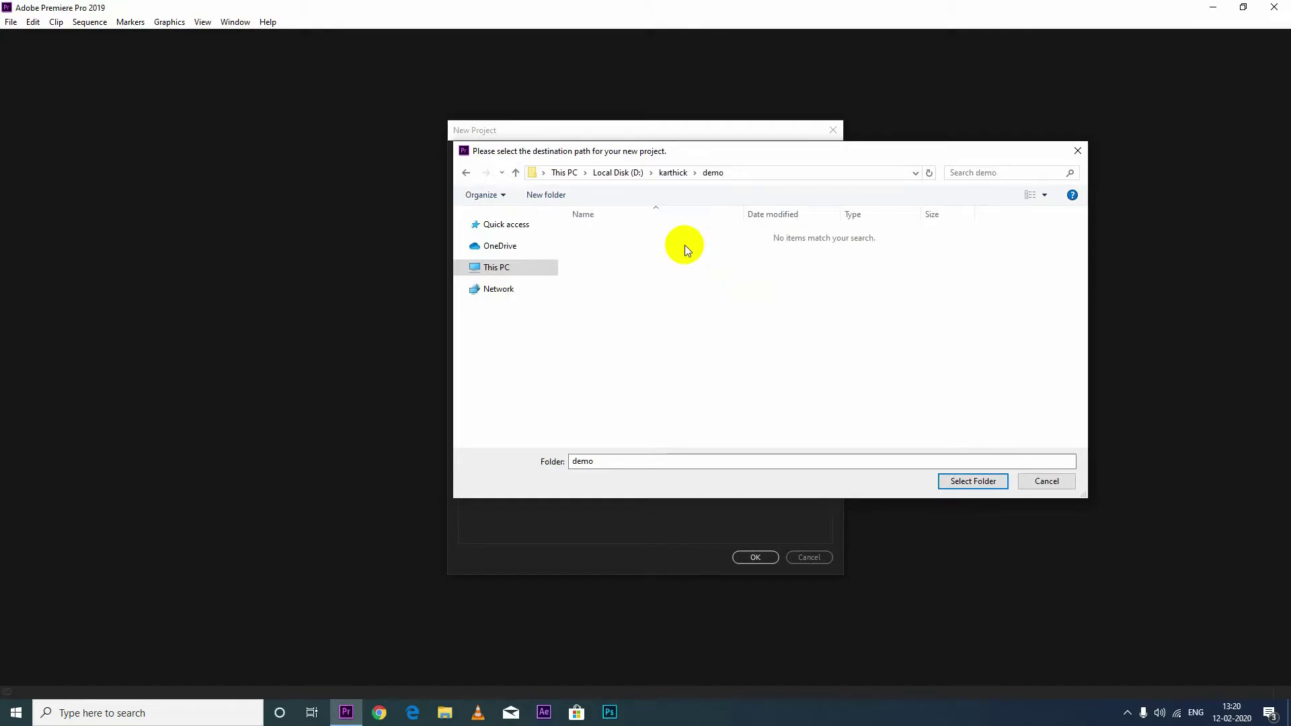
click(981, 483)
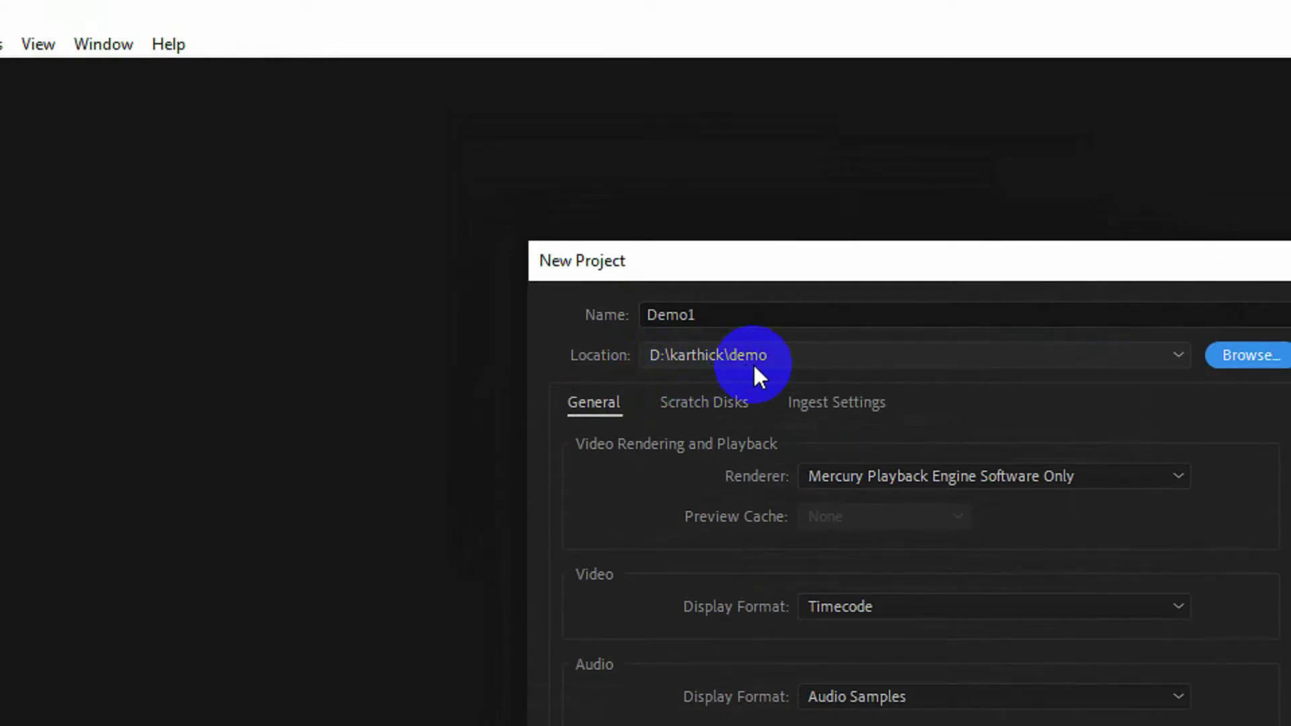
click(724, 309)
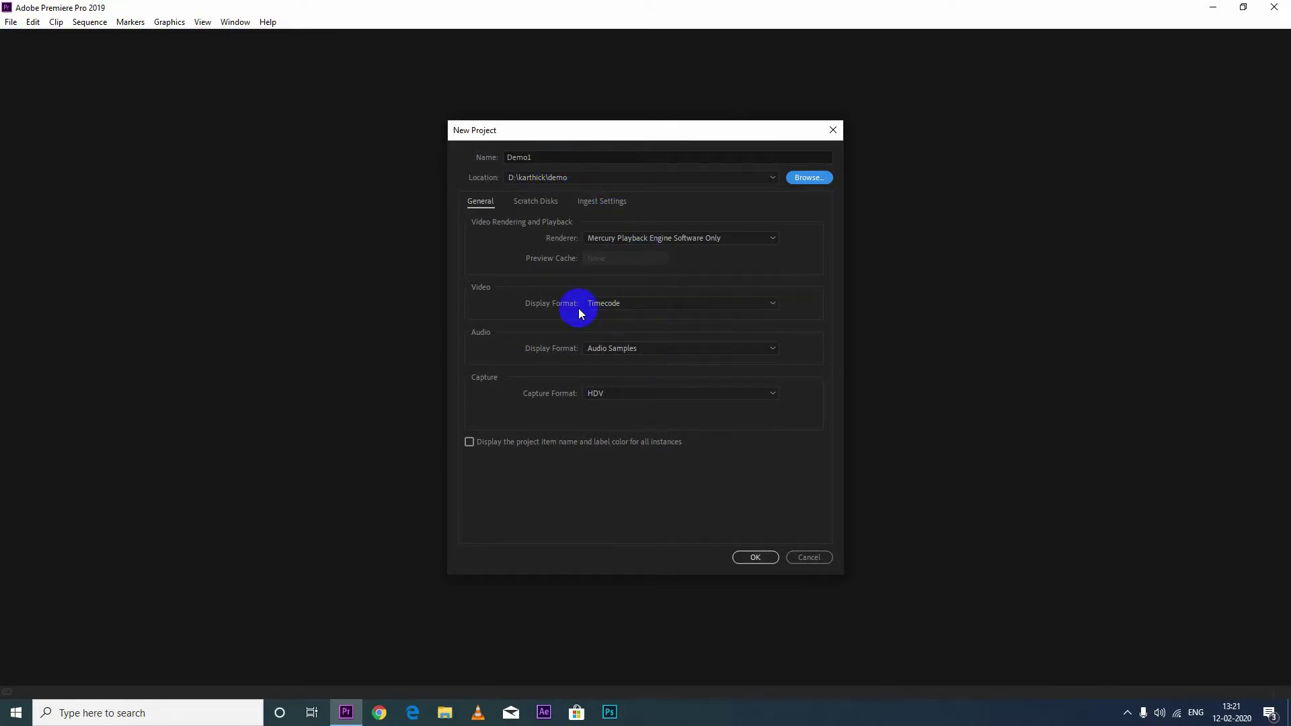
click(663, 308)
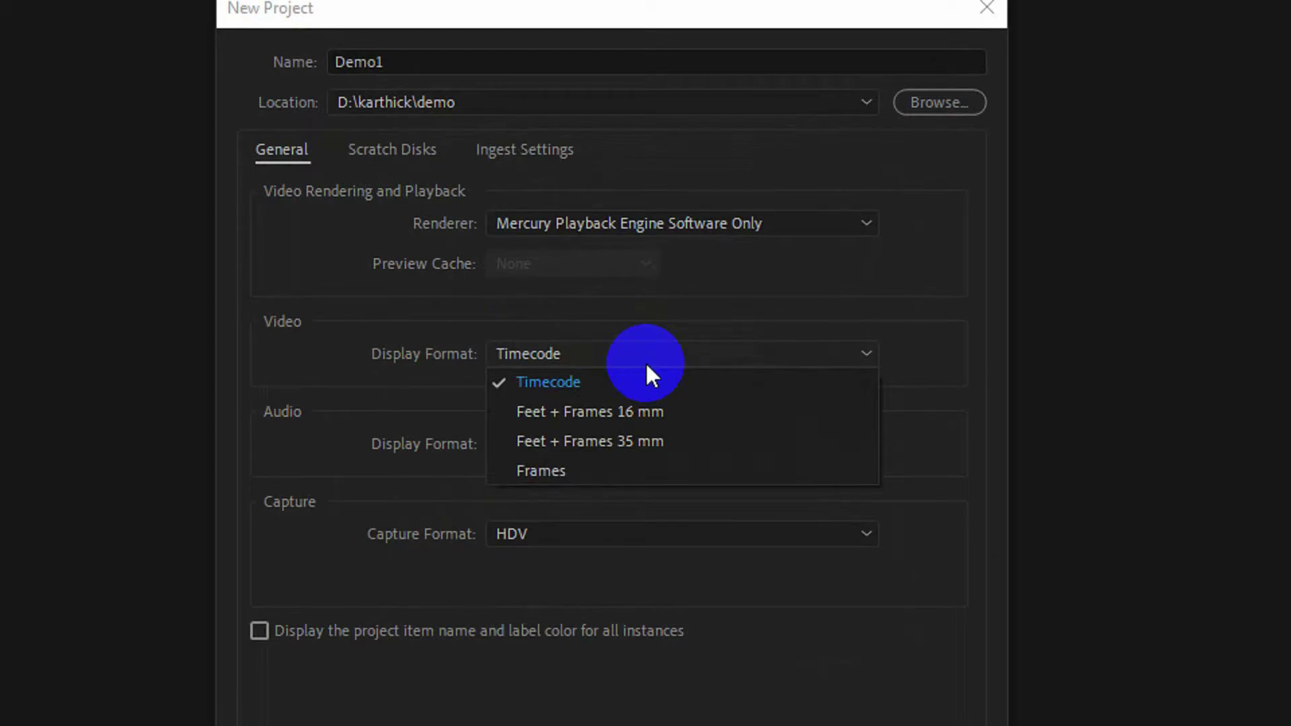
- Keep Timecode, Audio Samples and HDV, and set the renderer to Mercury Playback Engine Software Only
click(646, 378)
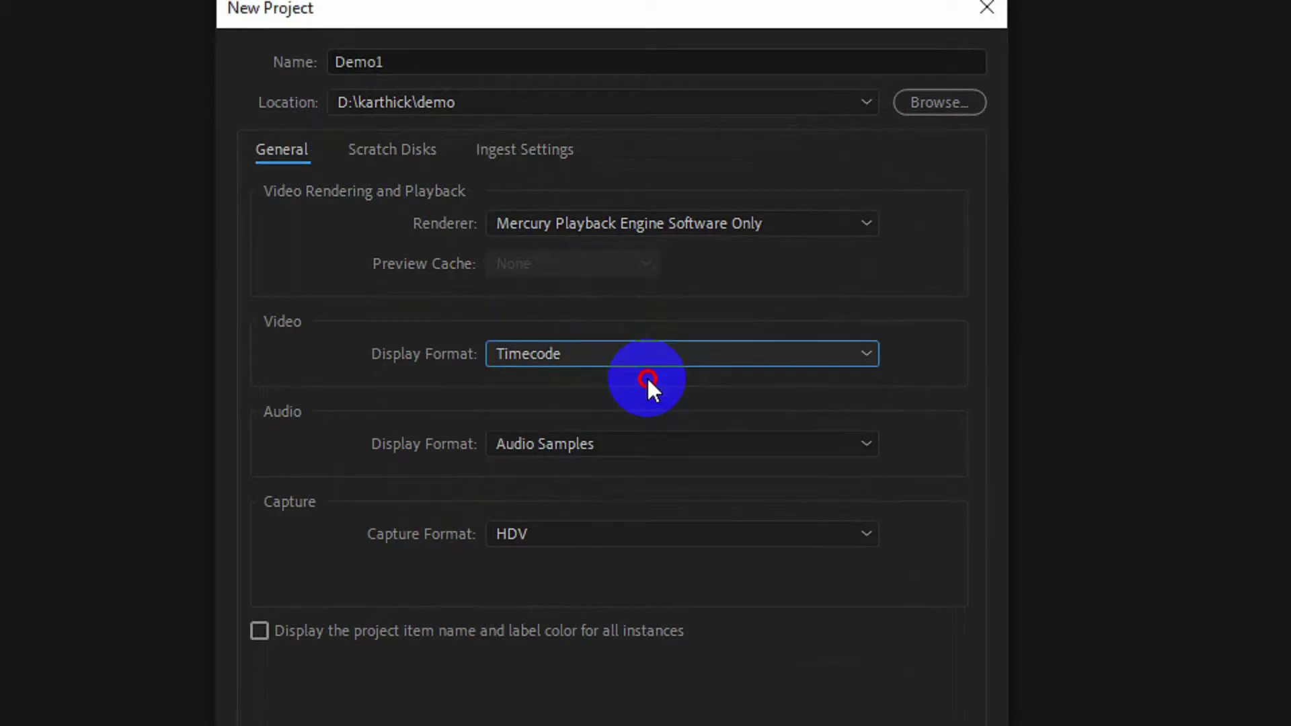
click(655, 446)
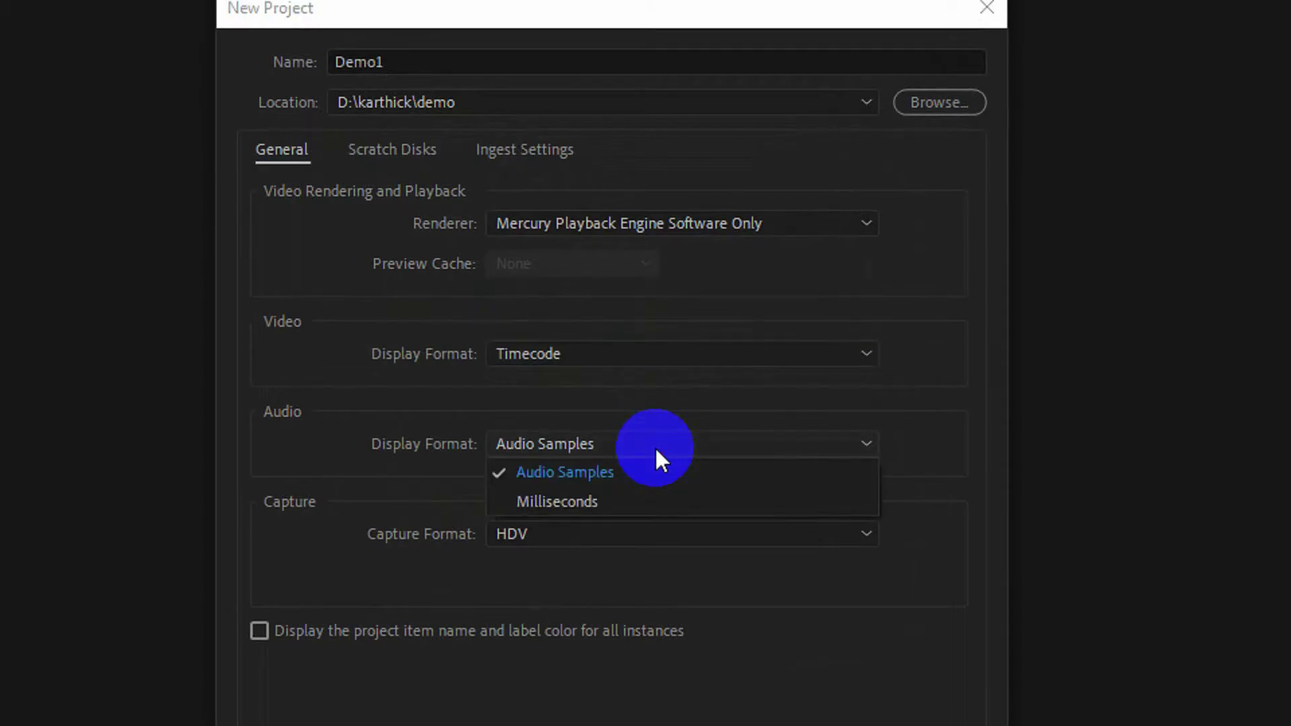
click(654, 446)
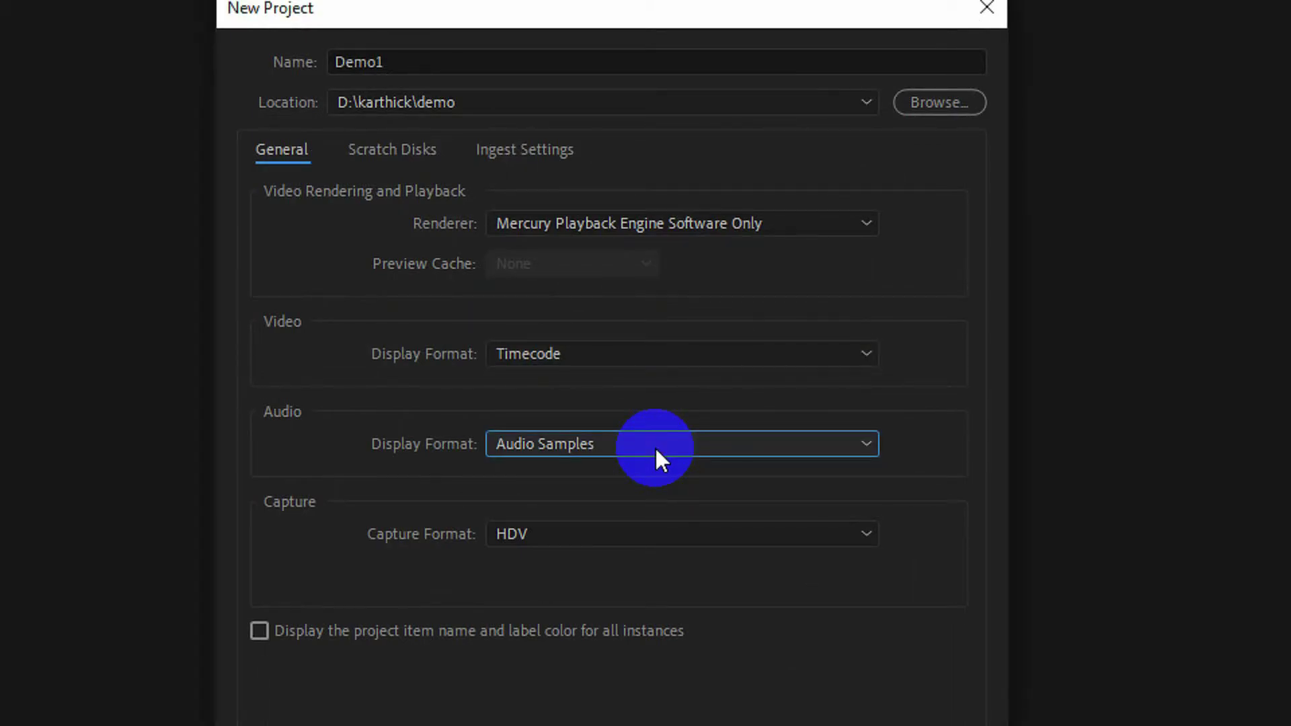
click(651, 533)
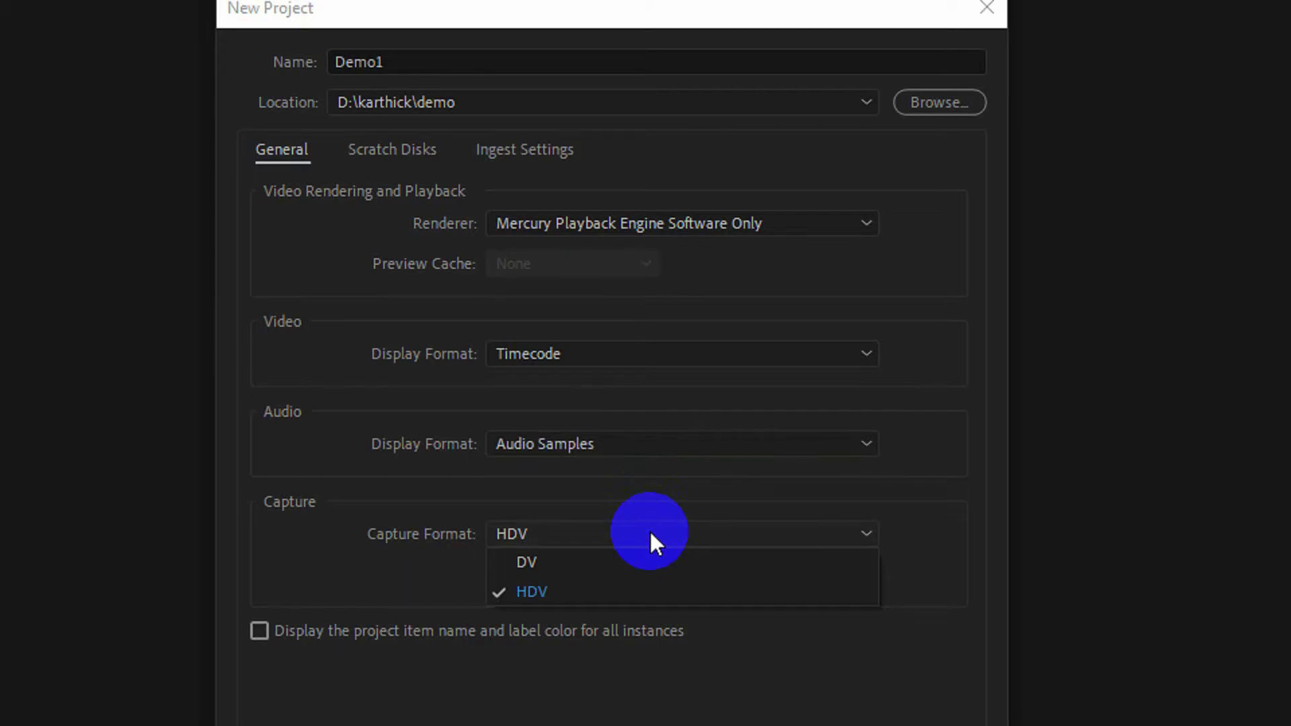
click(650, 531)
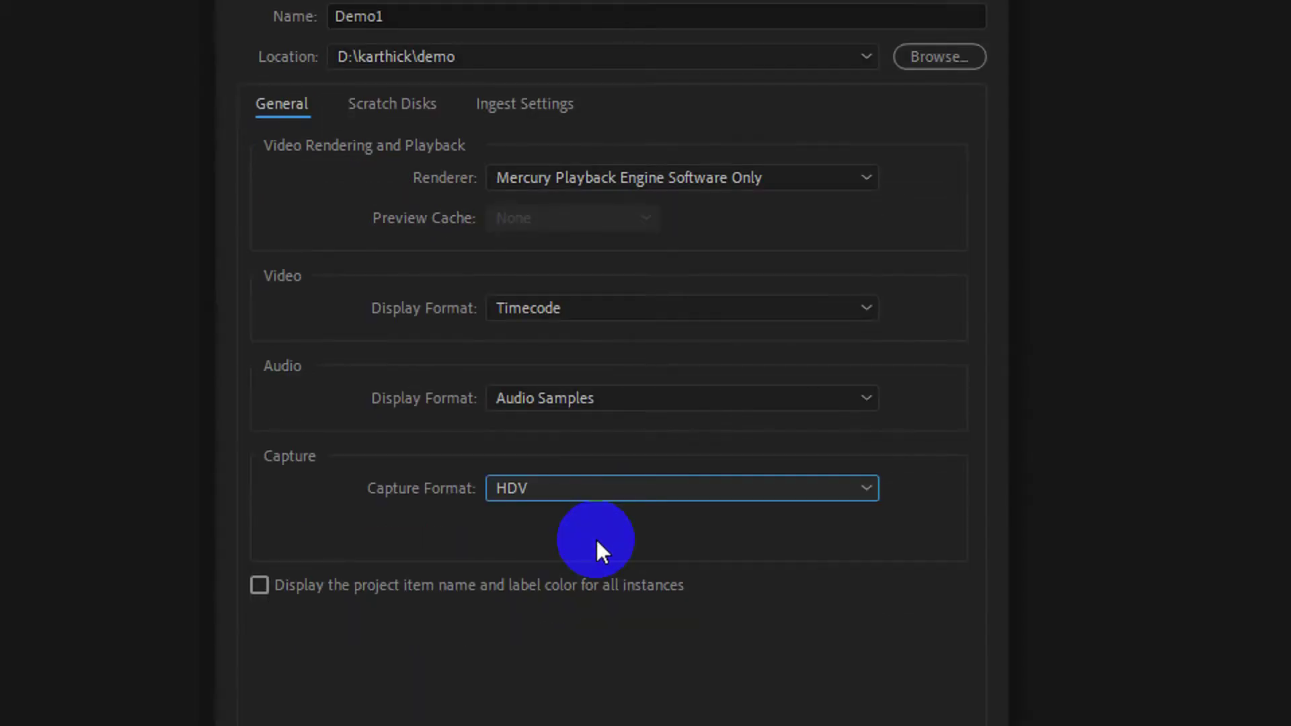
click(576, 210)
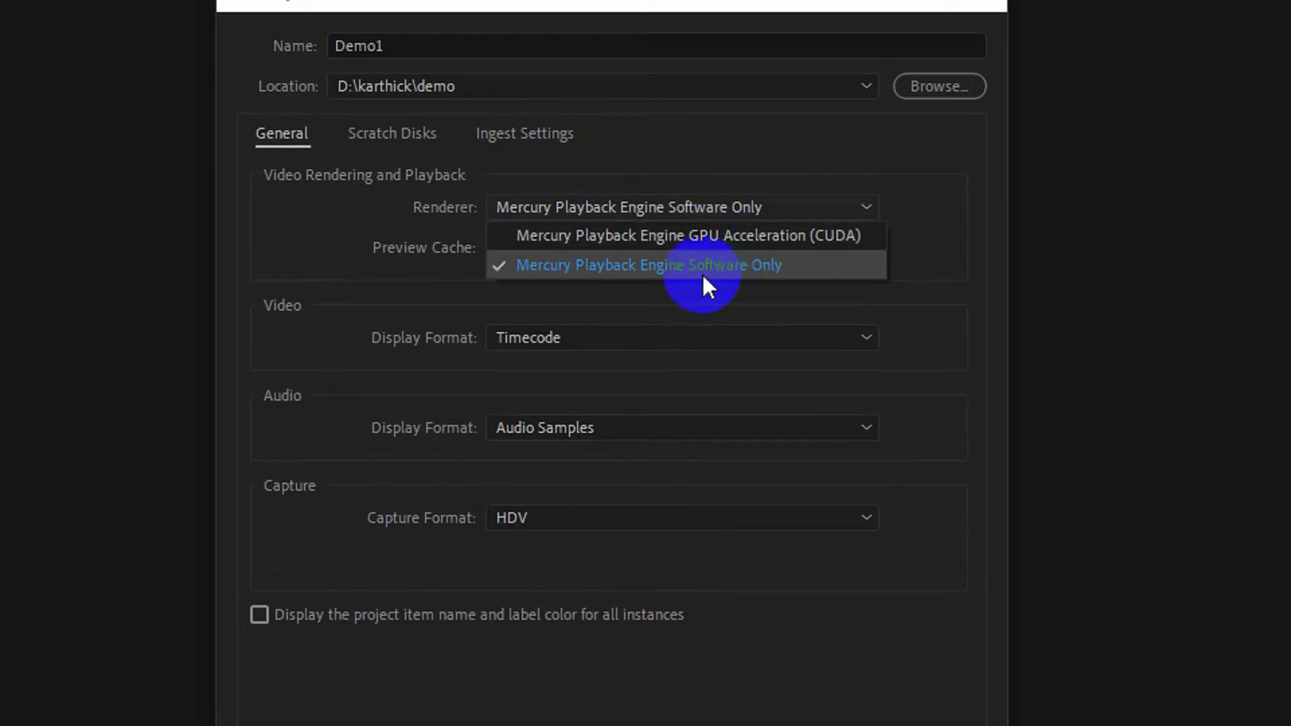
click(738, 266)
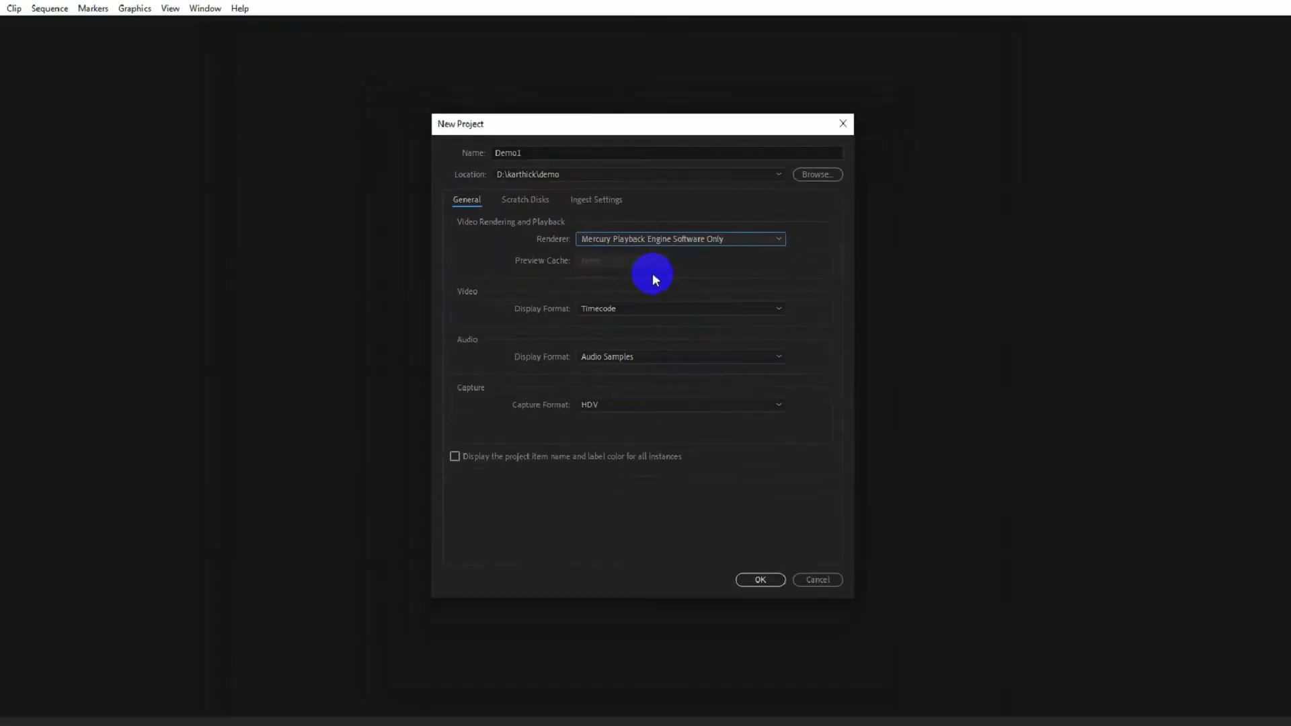
- Create the Demo1 project, then close the Lumetri Color, Timeline and Tools panels
click(739, 557)
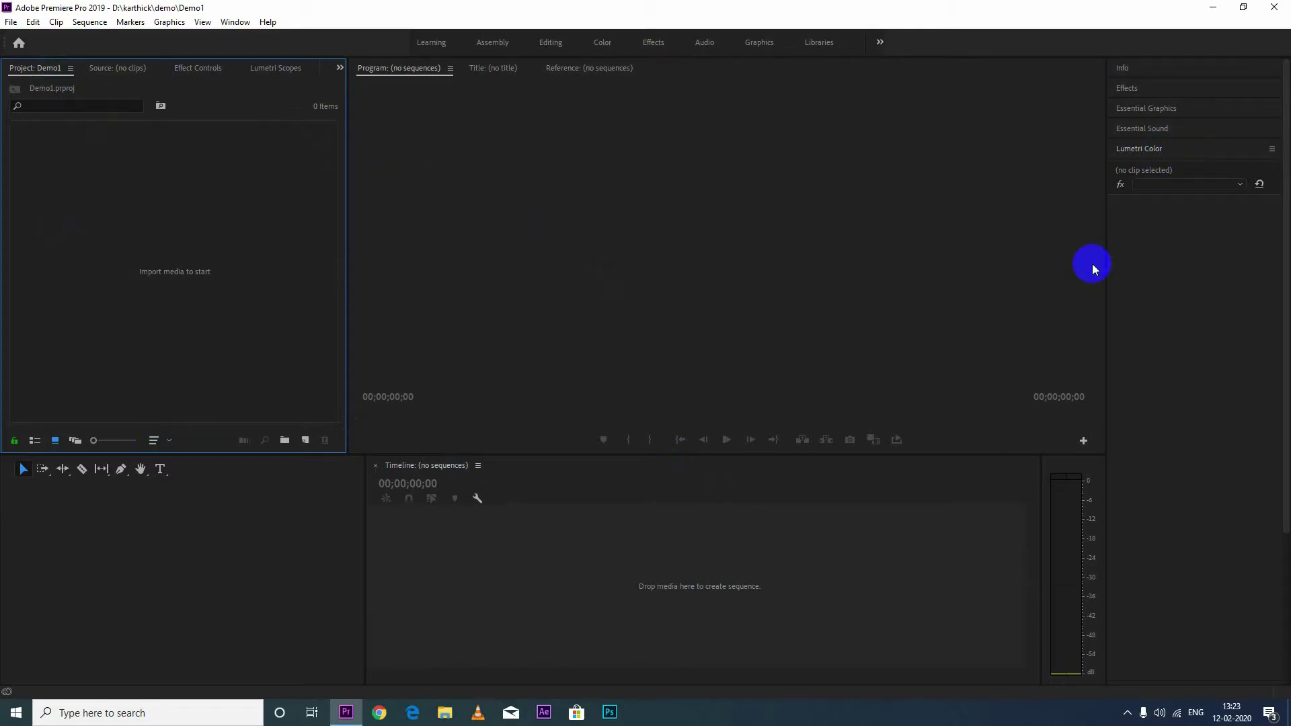
click(1130, 266)
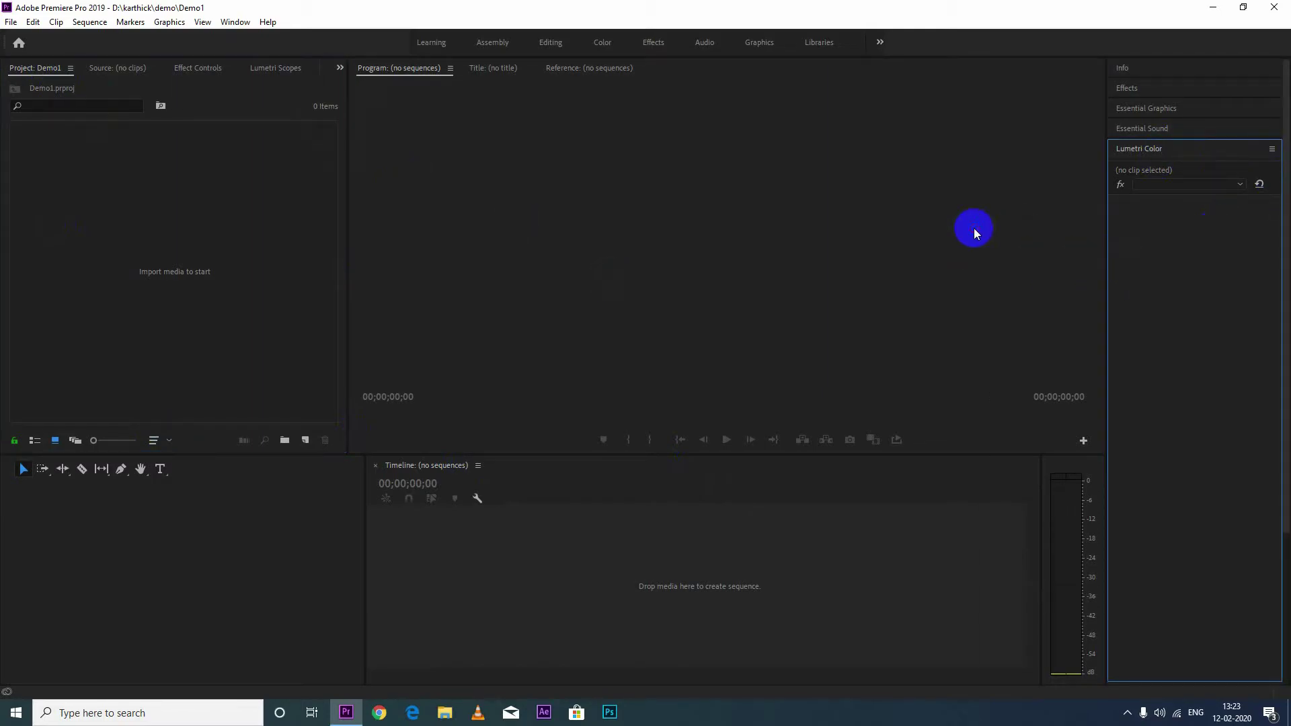
click(1273, 149)
click(1222, 151)
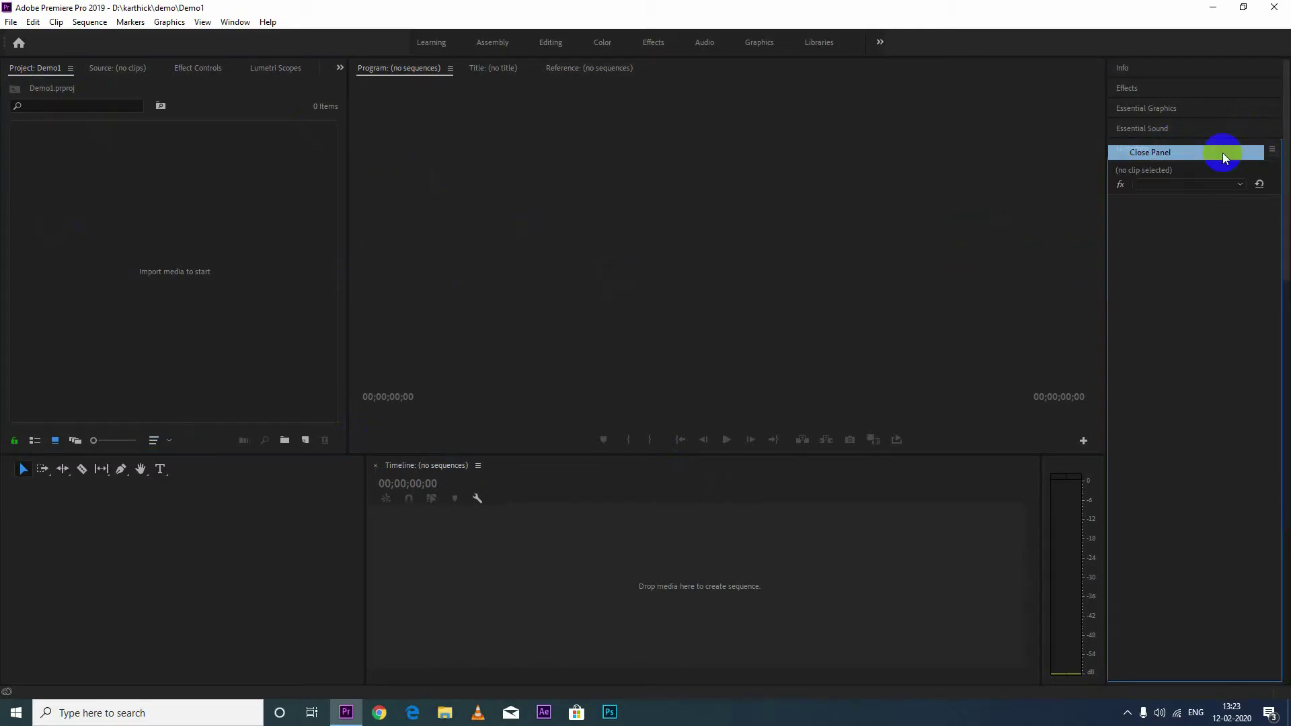
click(975, 512)
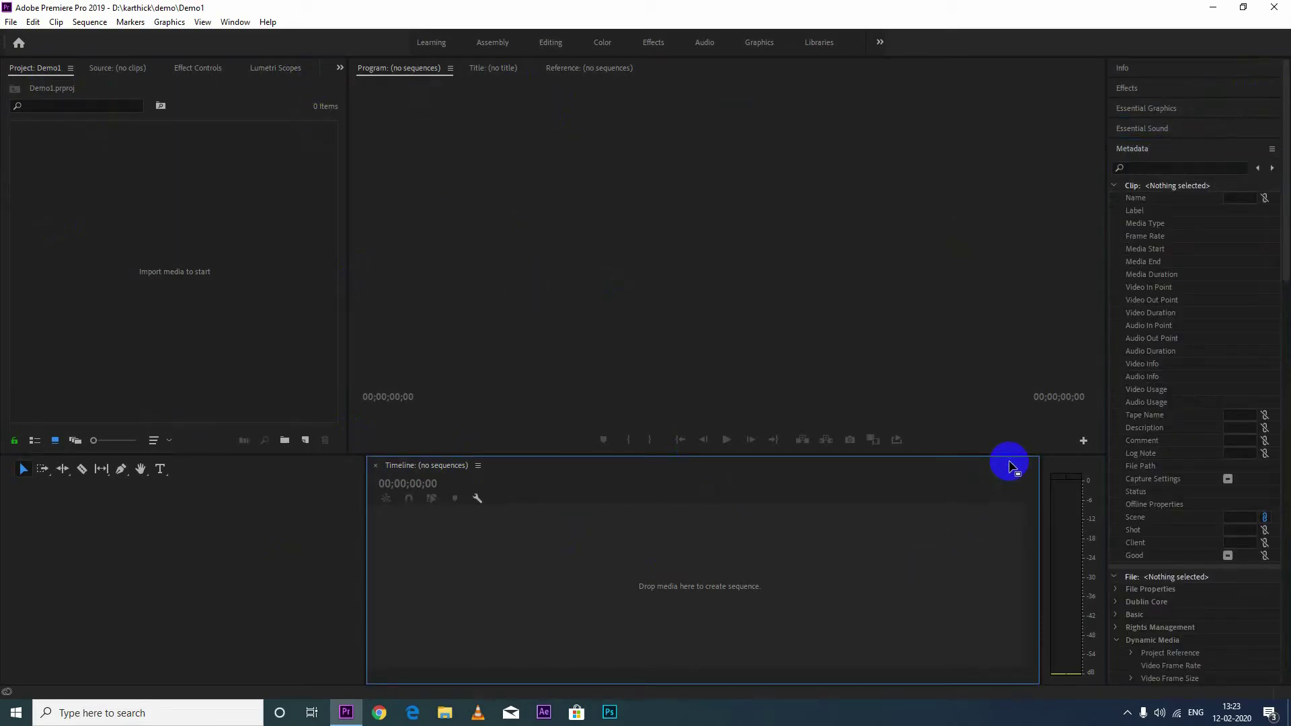
click(375, 465)
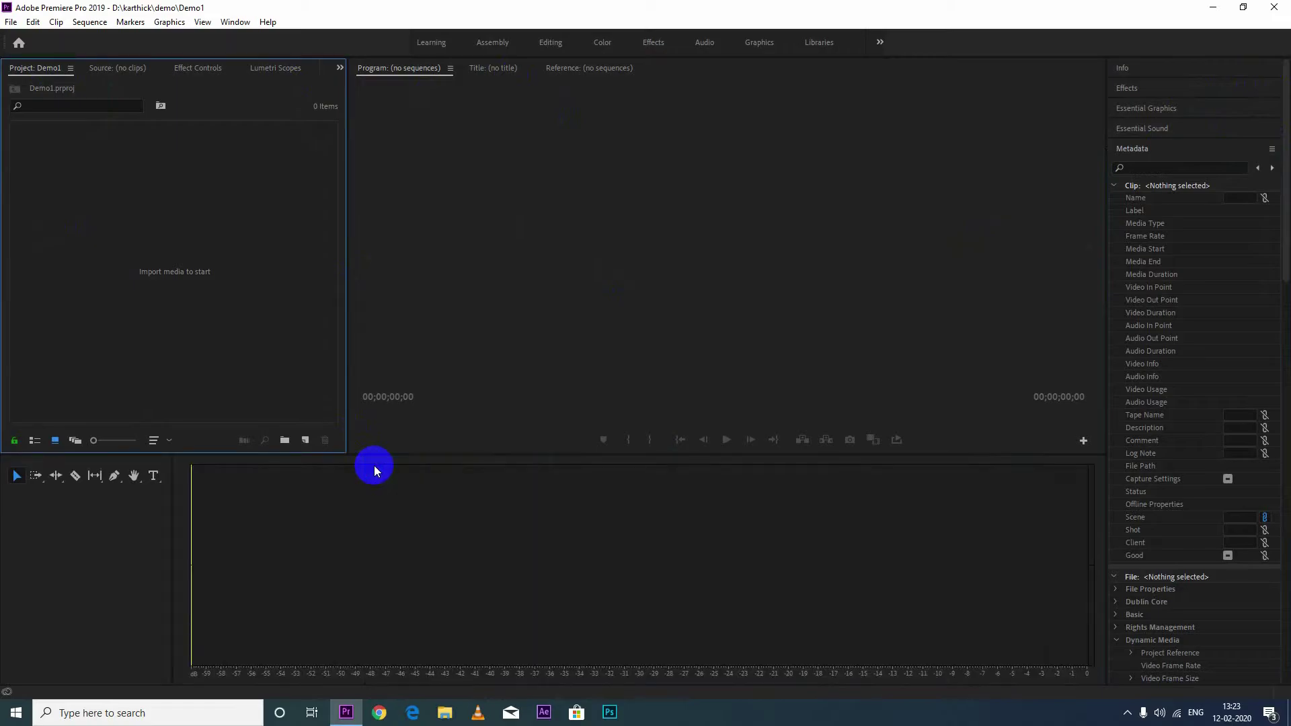
click(132, 499)
right_click(162, 459)
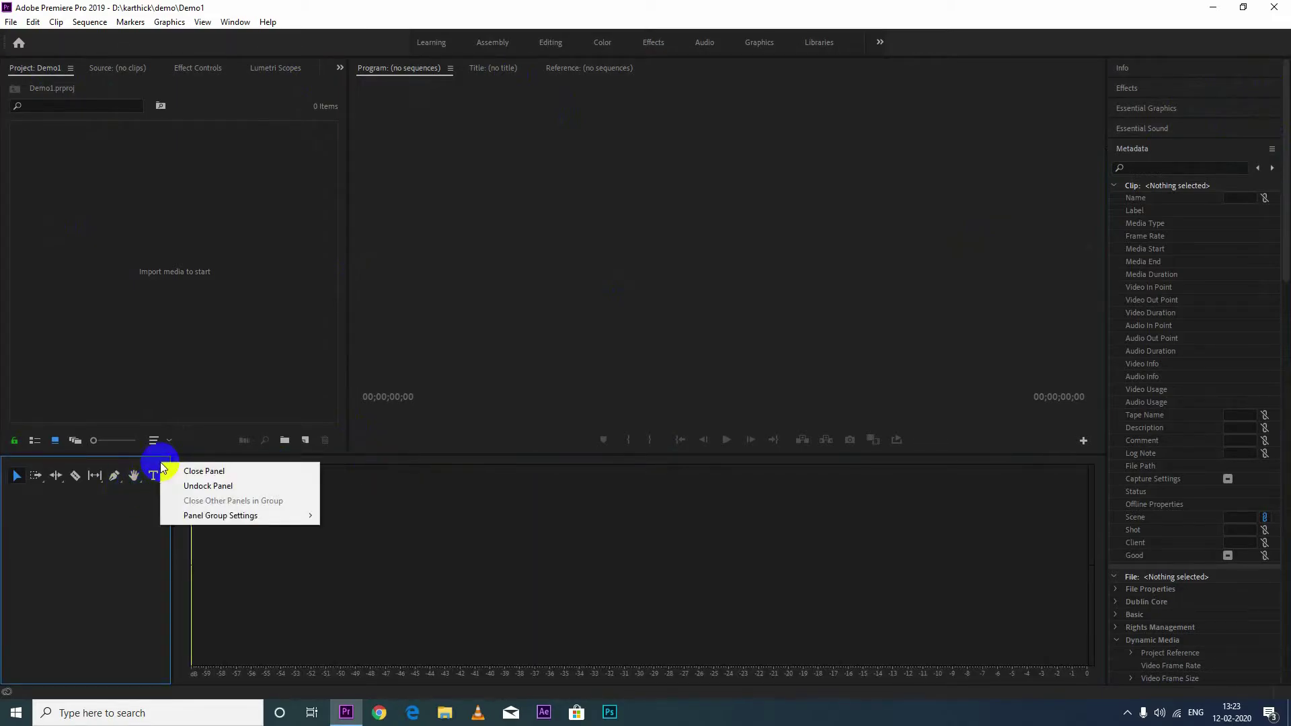
click(188, 467)
- Check the Project and Lumetri Scopes panel options, then open Window > Workspaces
right_click(256, 186)
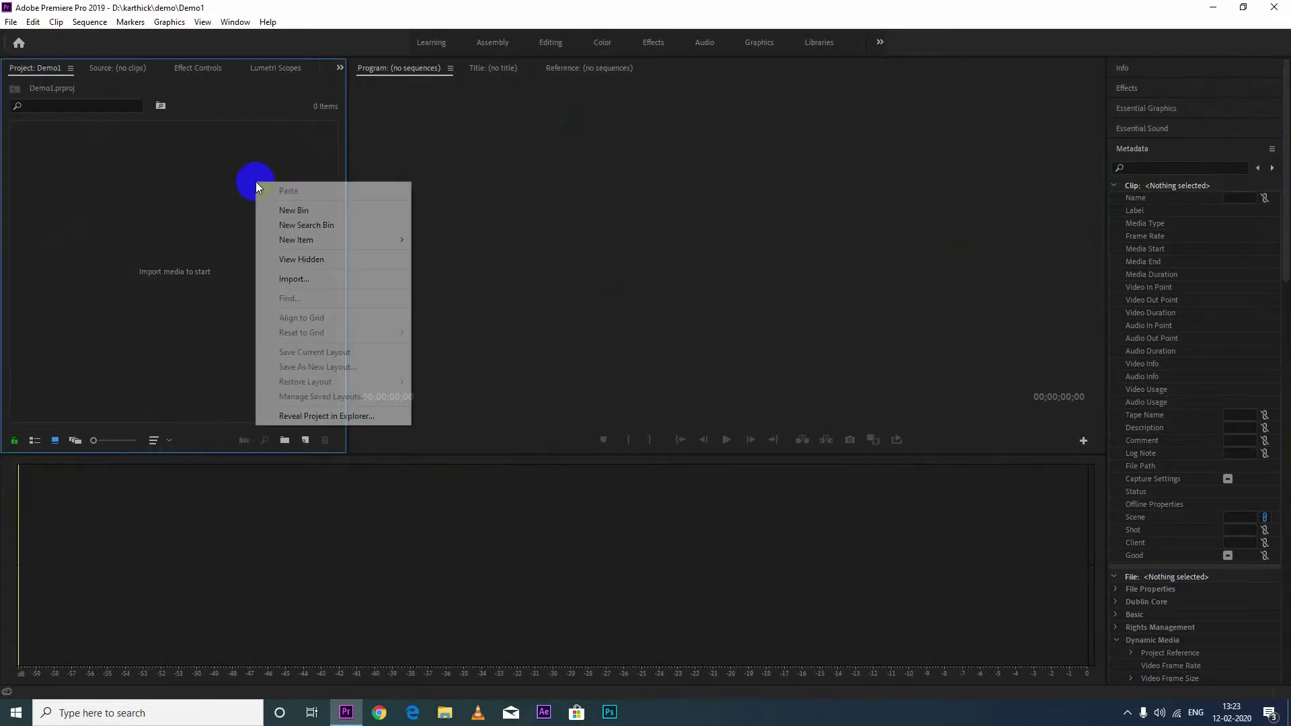
click(305, 70)
right_click(320, 89)
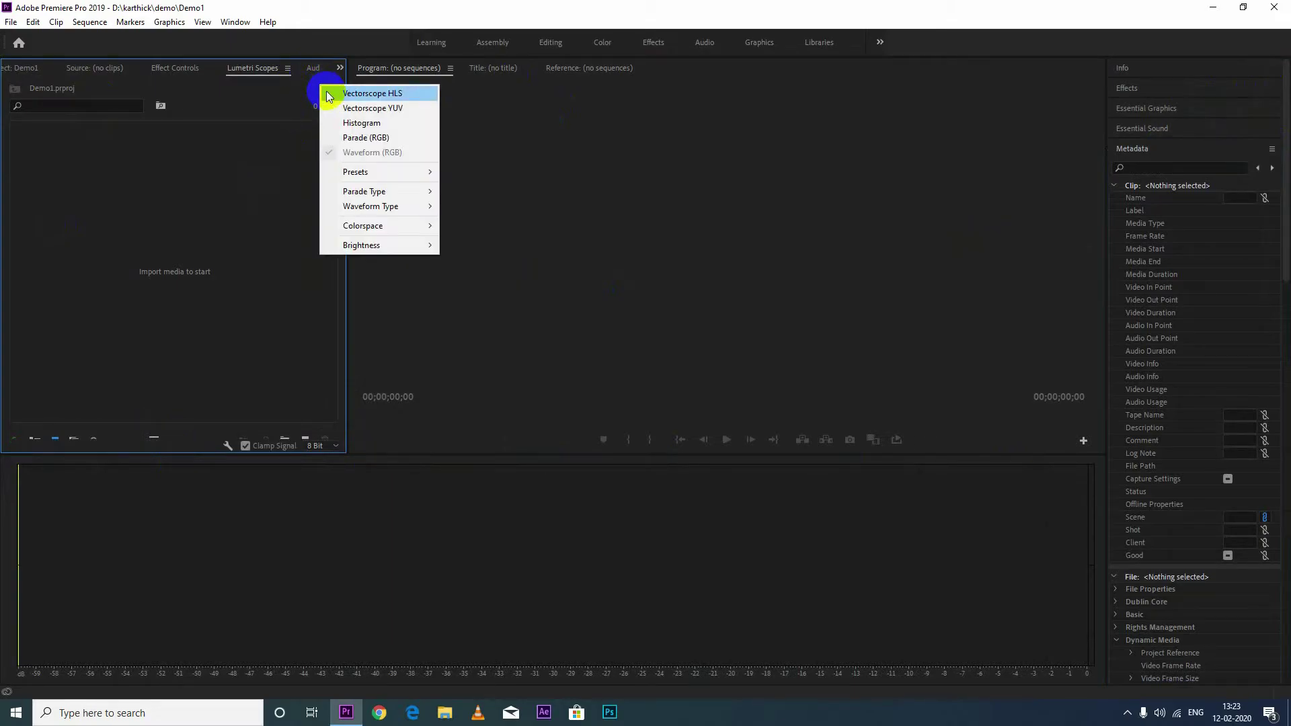
click(602, 168)
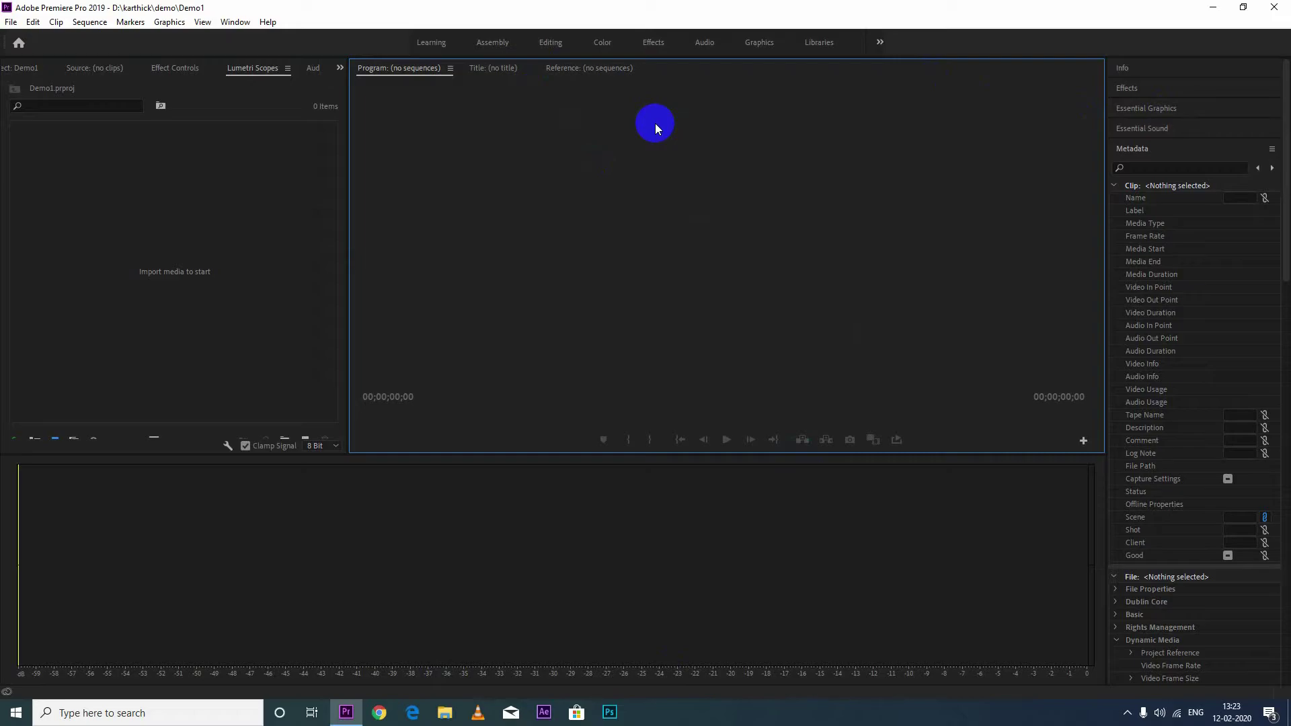
click(235, 22)
mouse_move(242, 46)
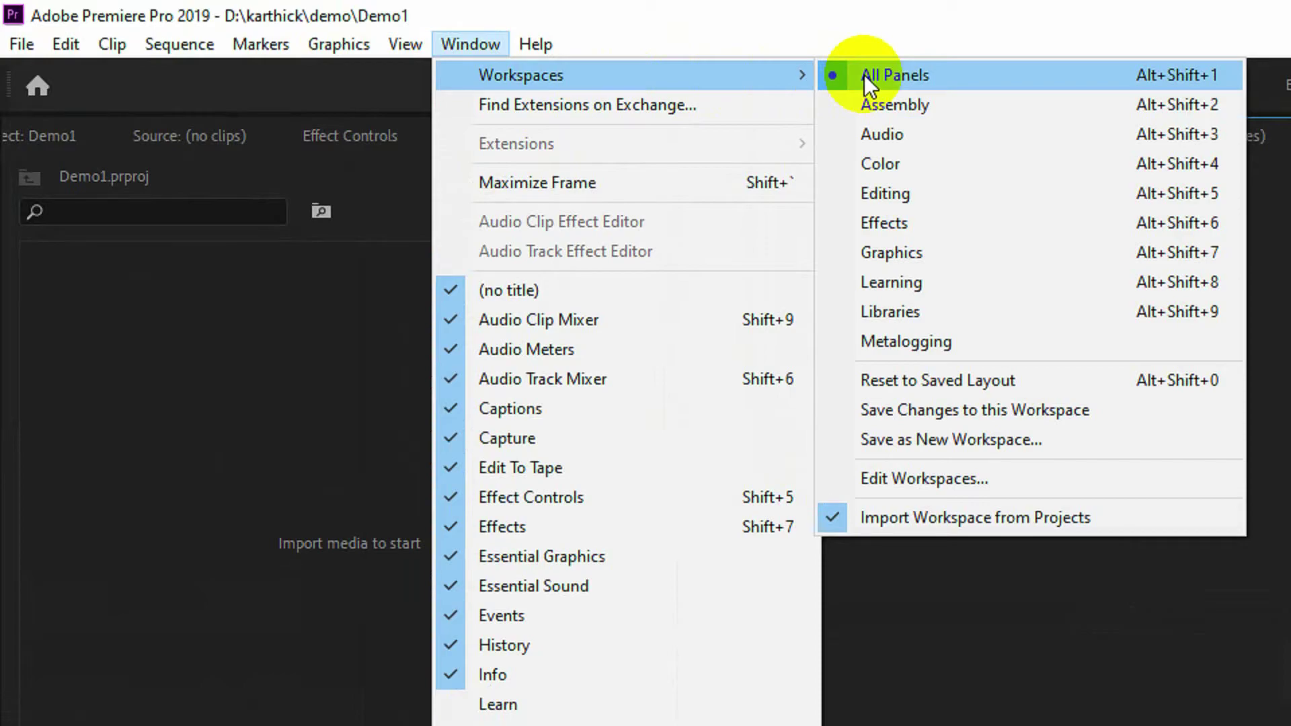
- Reset to the saved workspace layout and drag dividers to enlarge the Timeline and Program monitor
click(1003, 378)
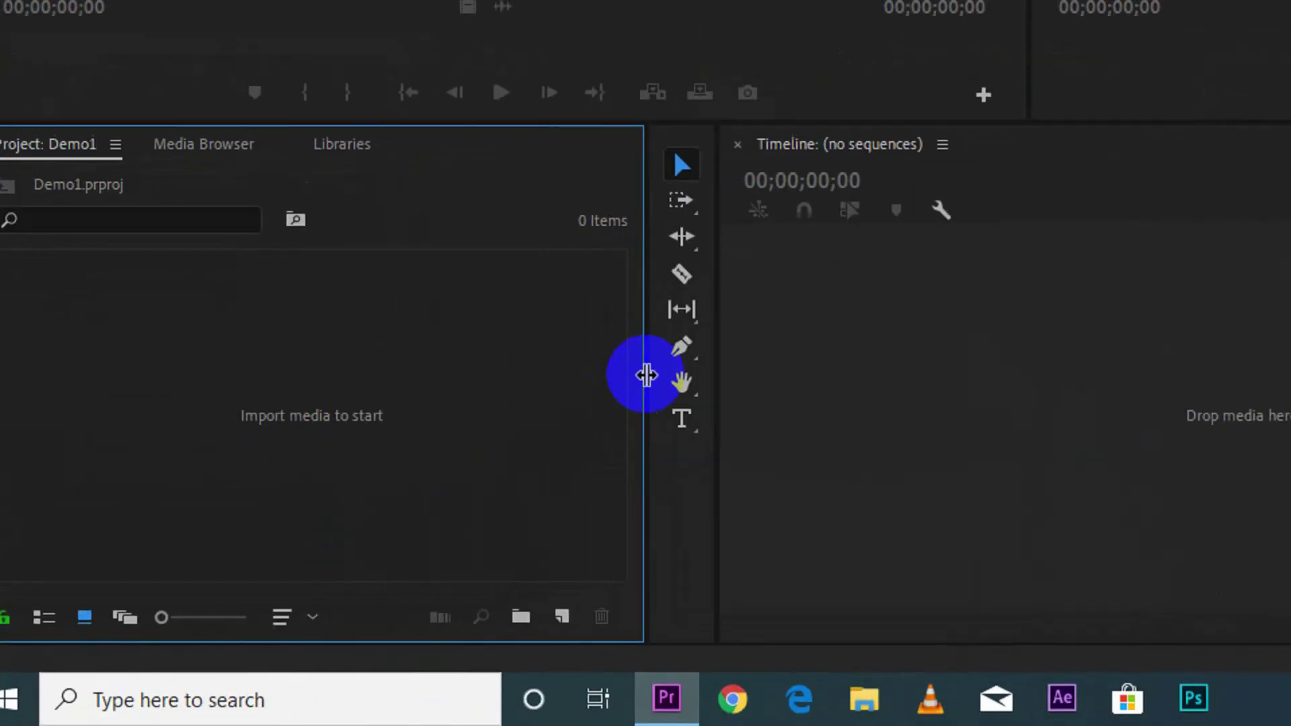
drag(646, 375, 323, 360)
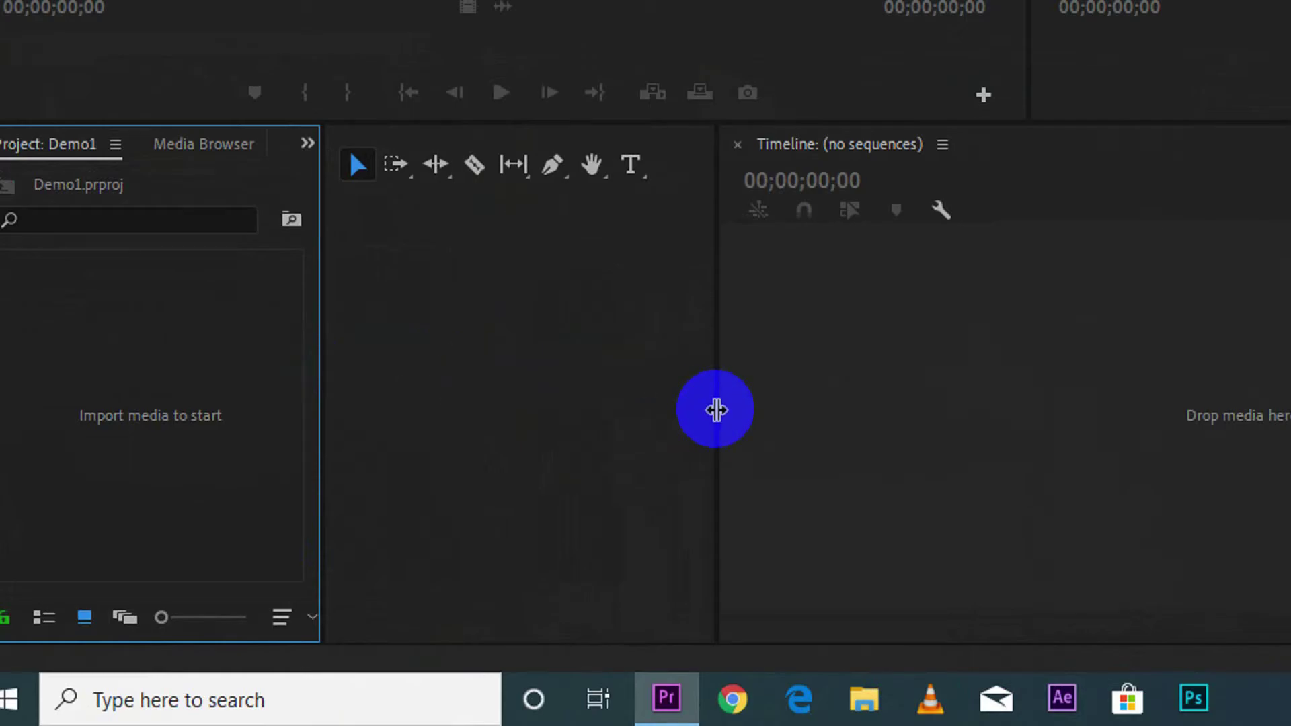
drag(717, 409, 389, 397)
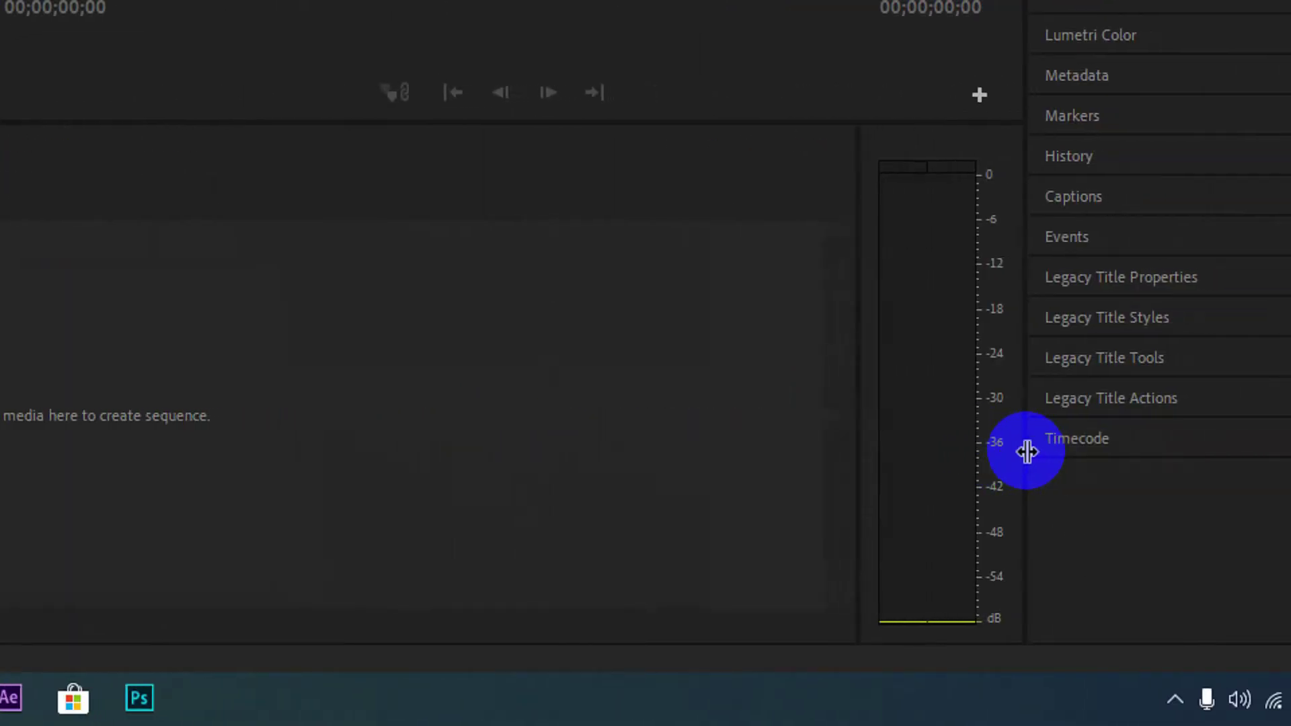
drag(1133, 452, 1177, 452)
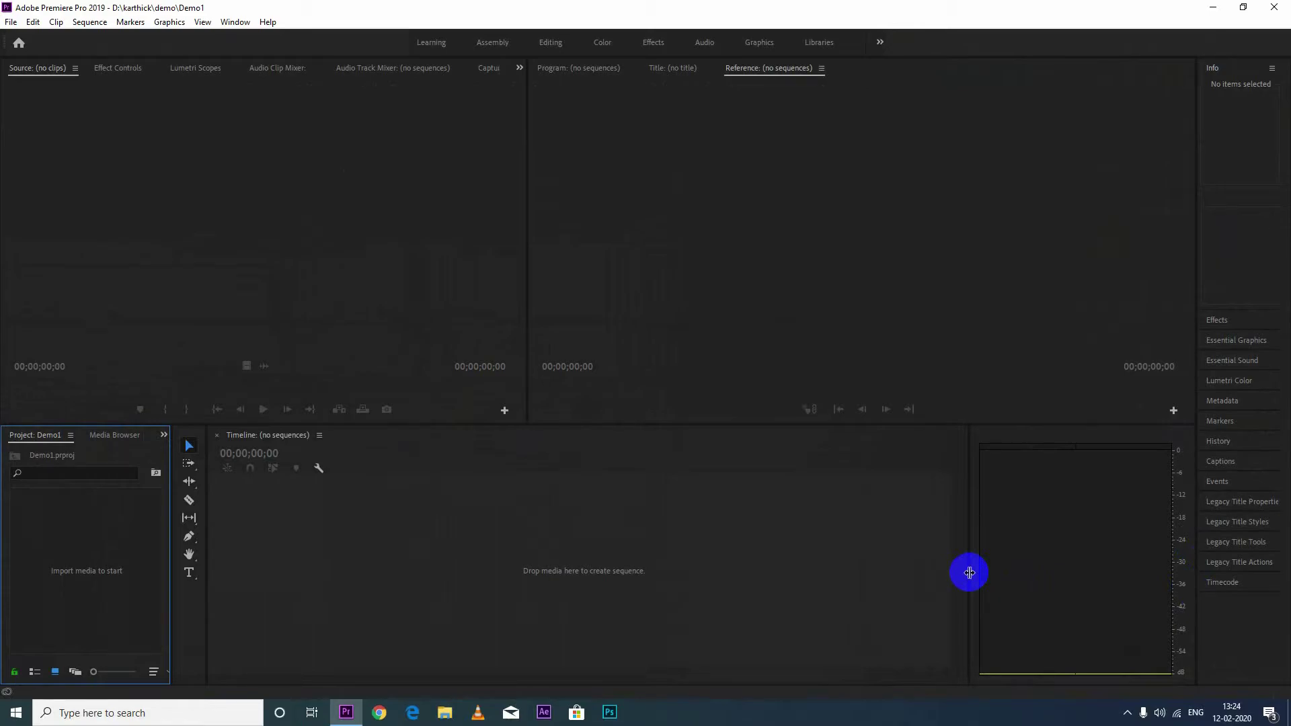
drag(968, 572, 1149, 571)
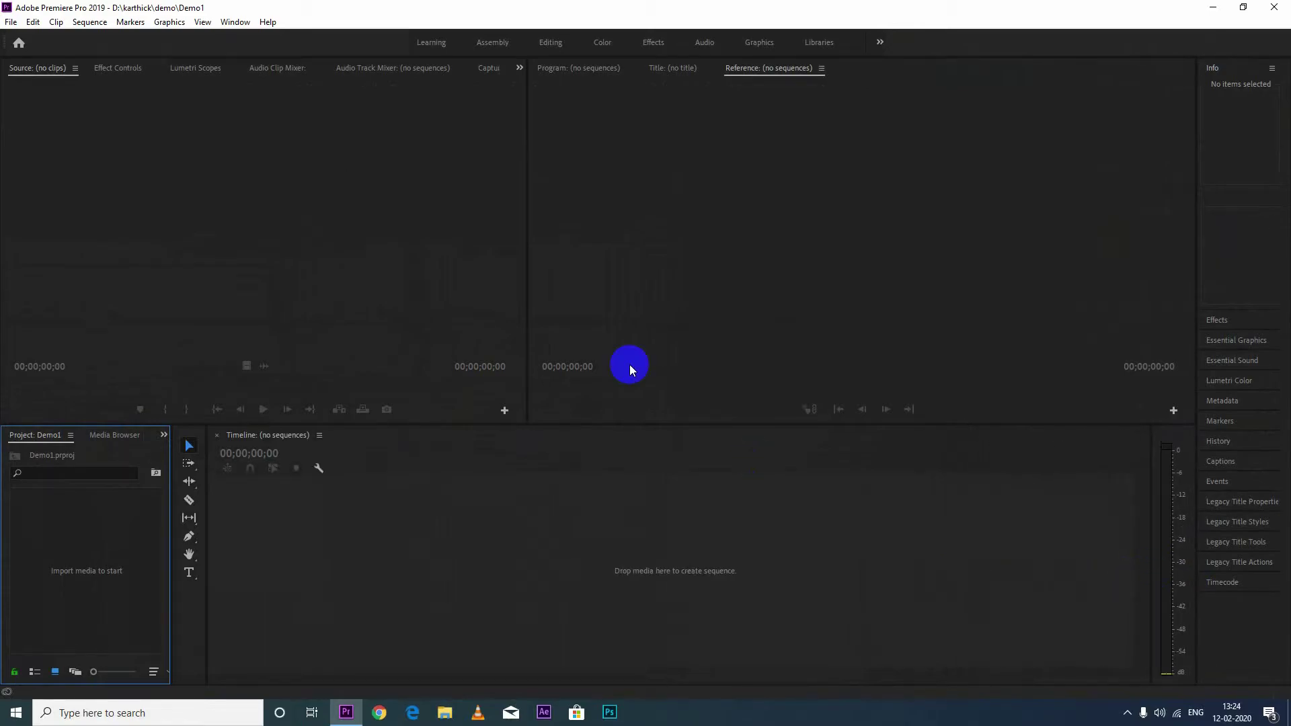
drag(524, 264, 320, 258)
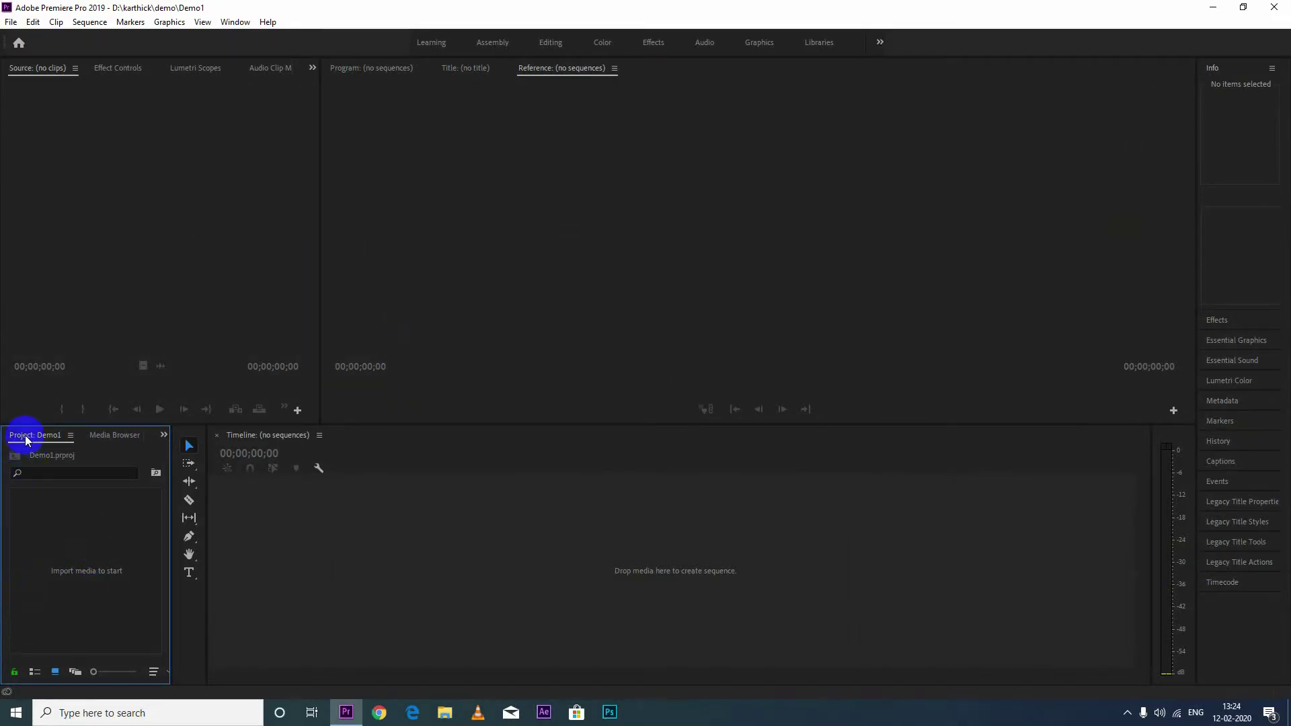
- Cancel the Import window from the Project panel and switch to File Explorer
click(111, 538)
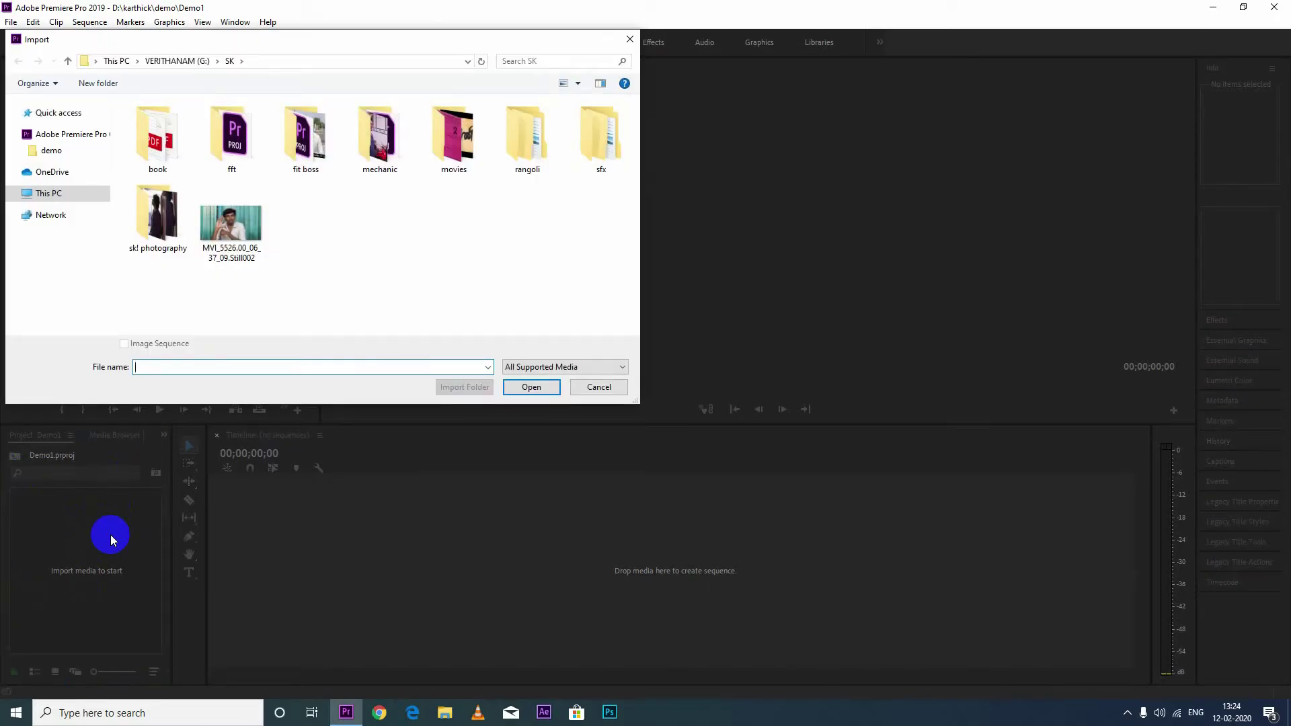
key(Escape)
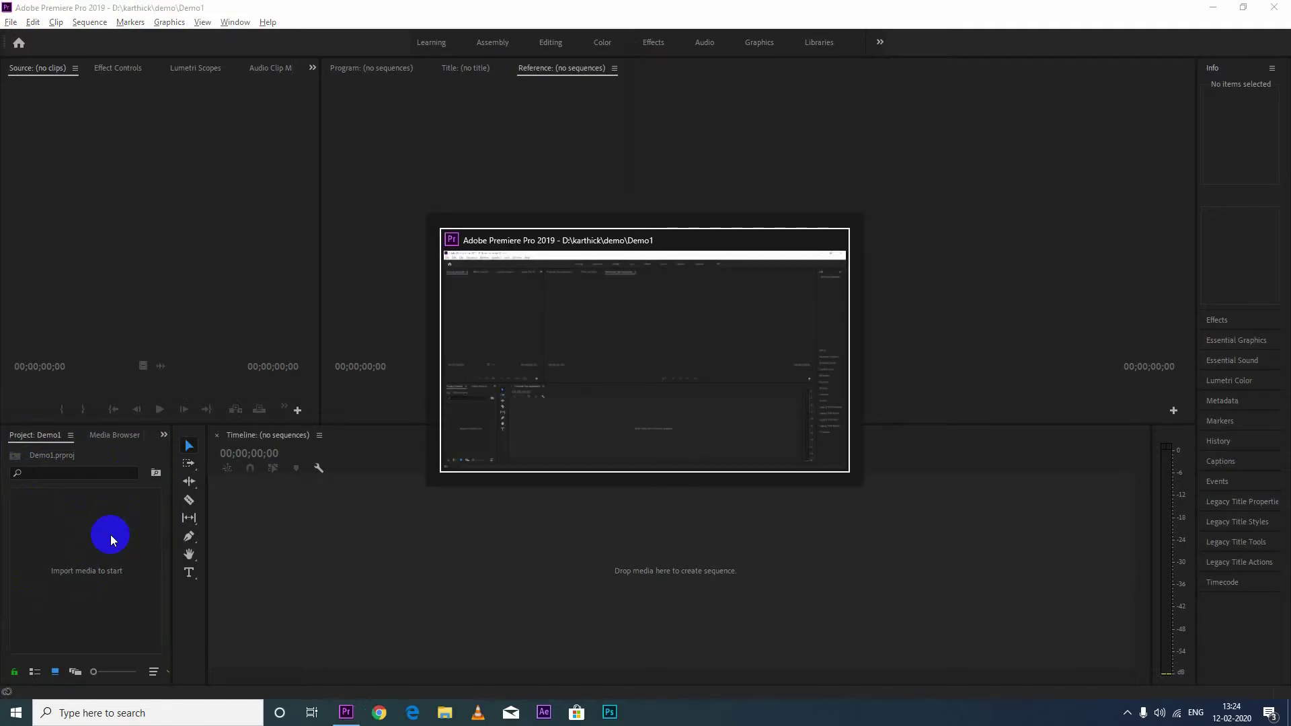
key(super+e)
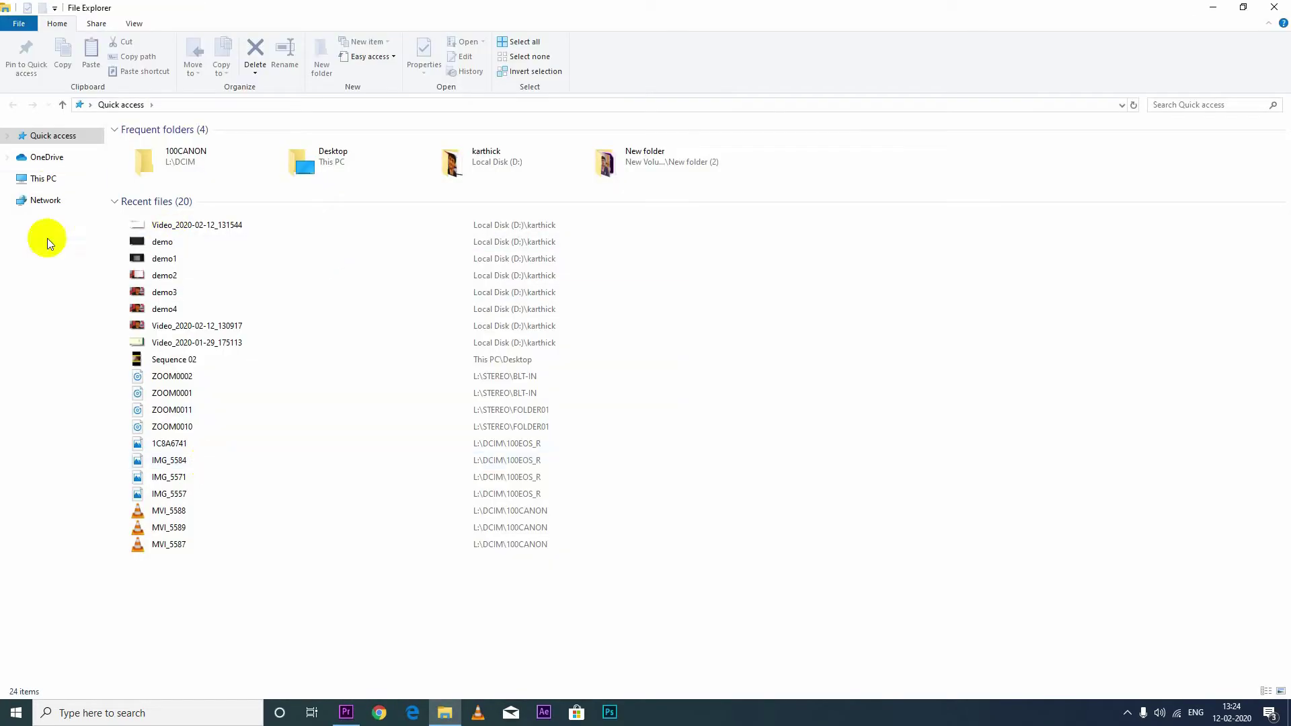
- Navigate to D:\karthick\17-12 and drag MVI_1026 over to Premiere's Project panel
click(33, 179)
double_click(394, 265)
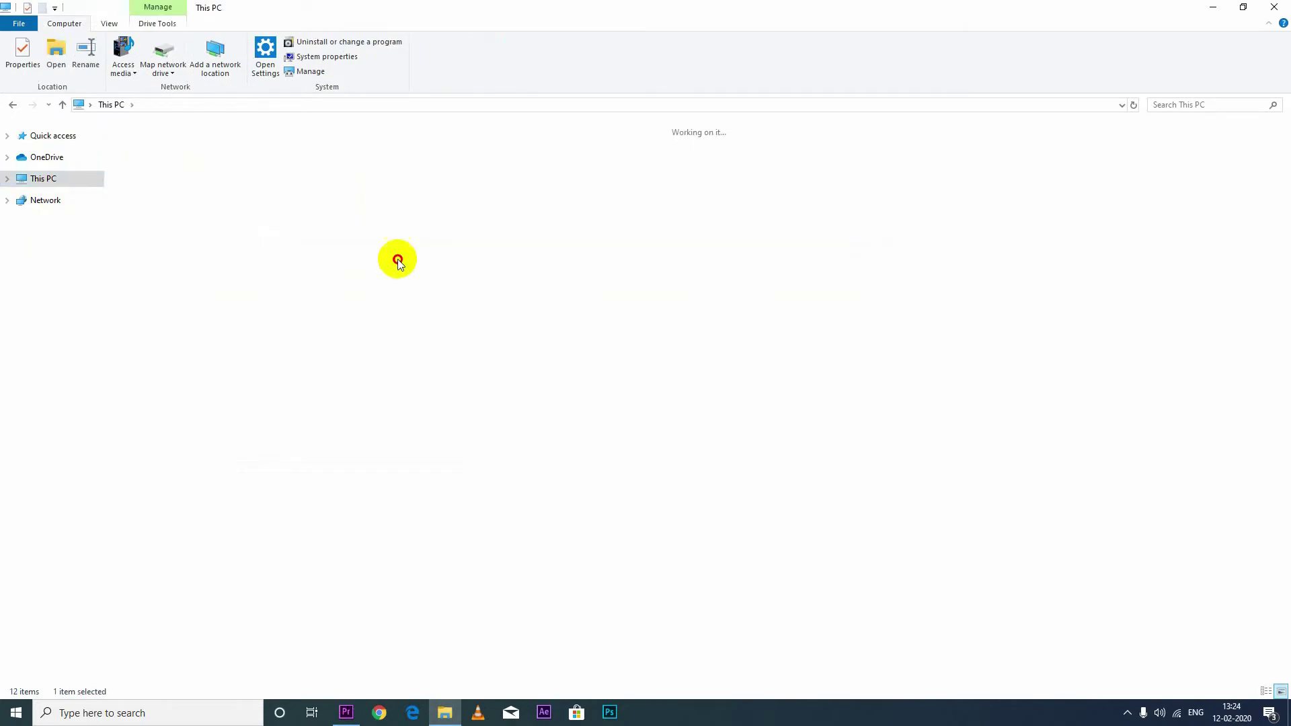
click(465, 253)
double_click(953, 163)
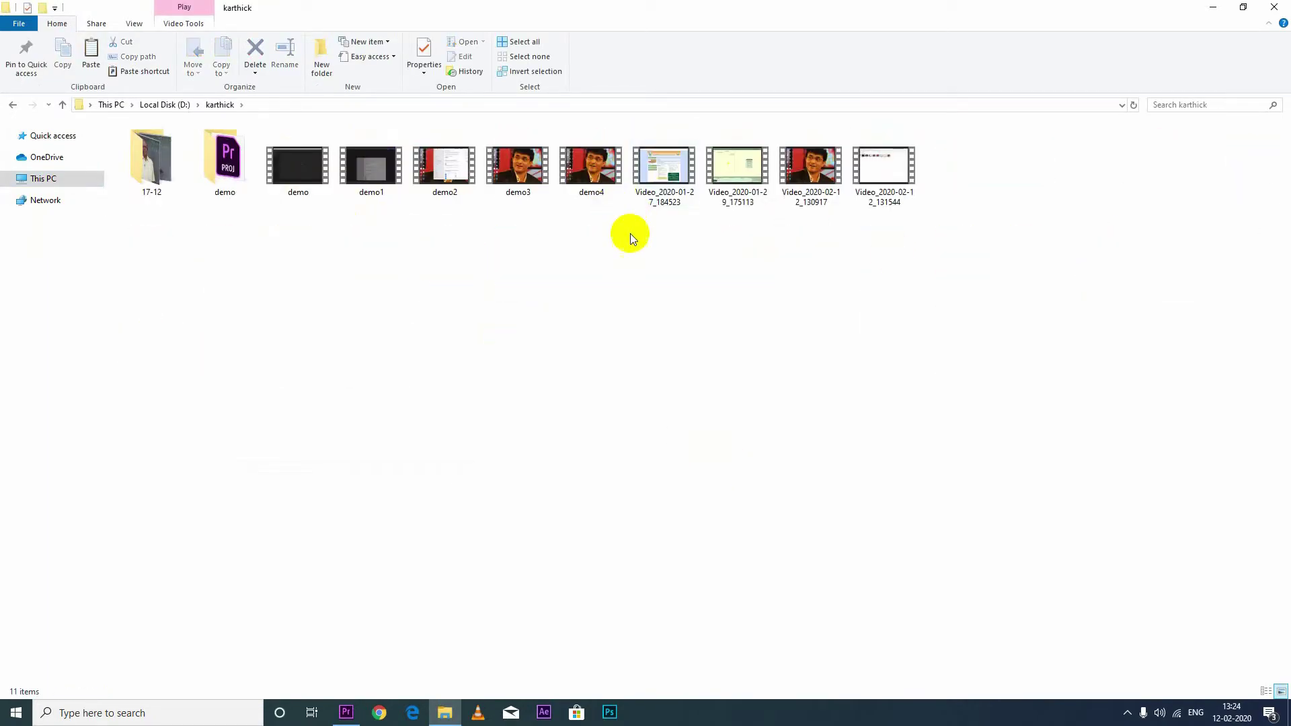
double_click(149, 162)
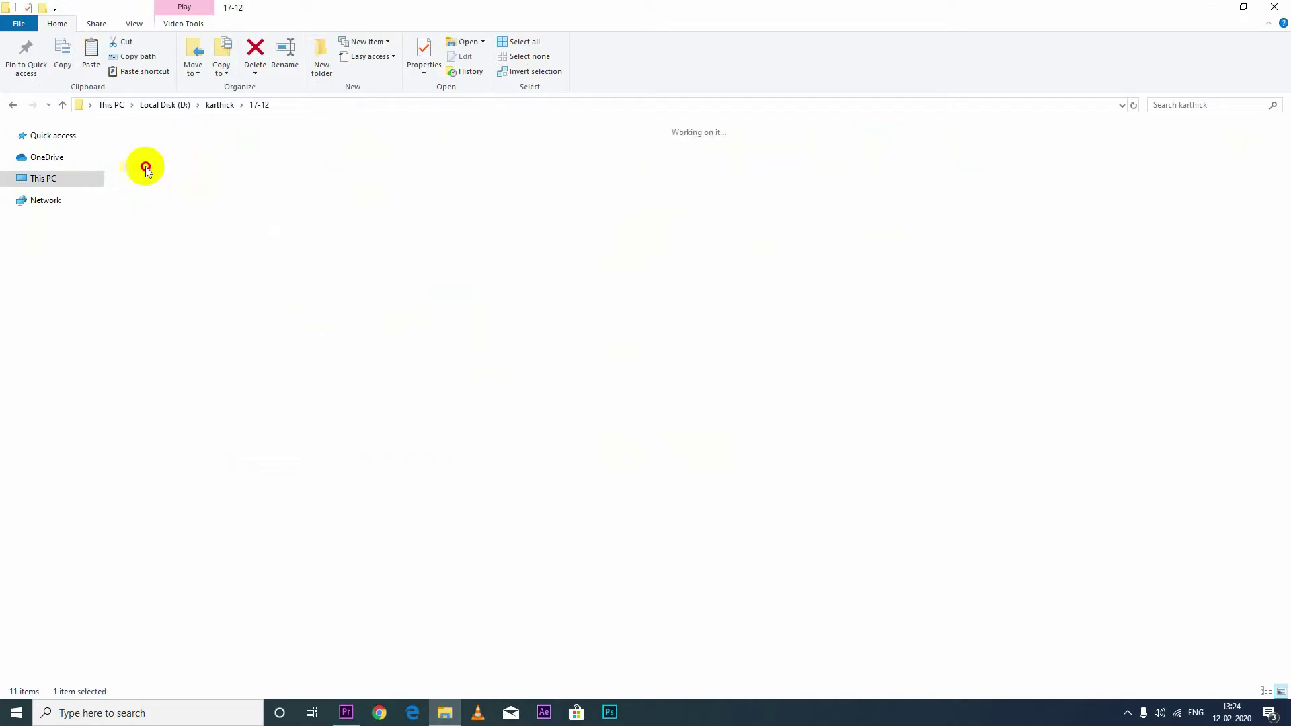
drag(660, 190, 103, 542)
key(alt+Tab)
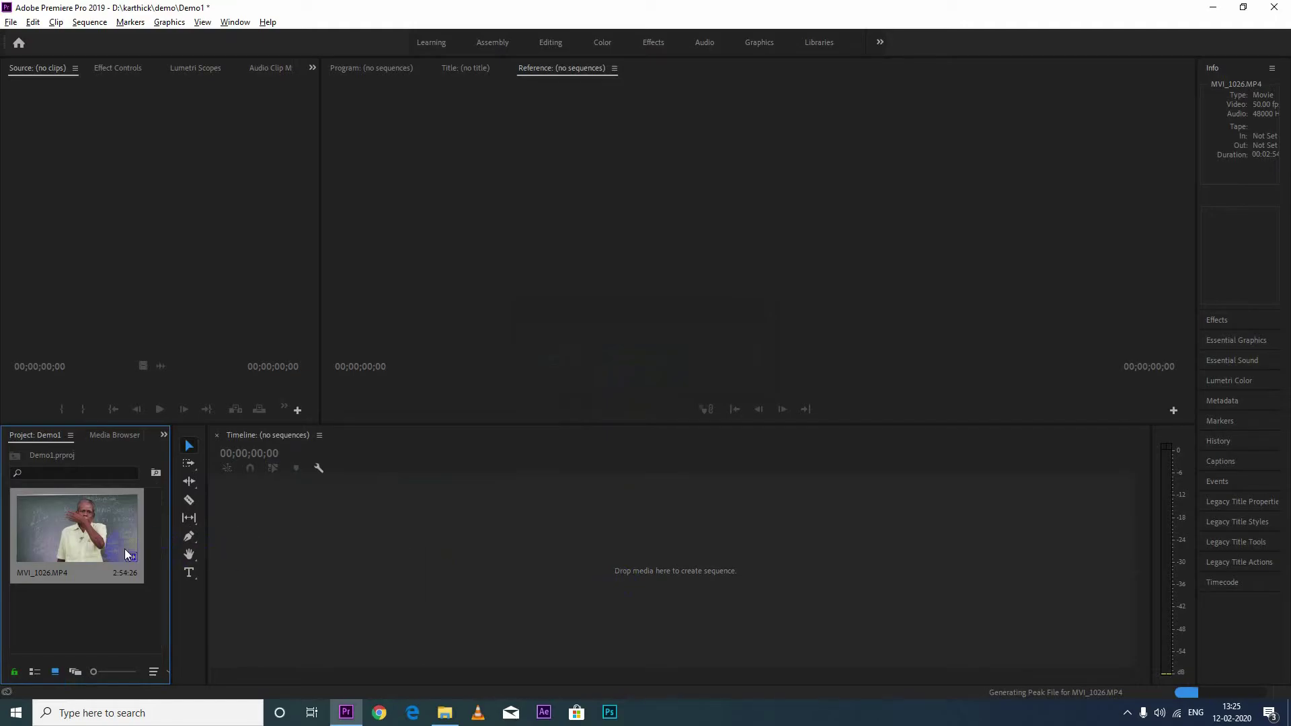
- Drag MVI_1026 onto the timeline, then delete the clip and its sequence from the project
drag(126, 553, 394, 531)
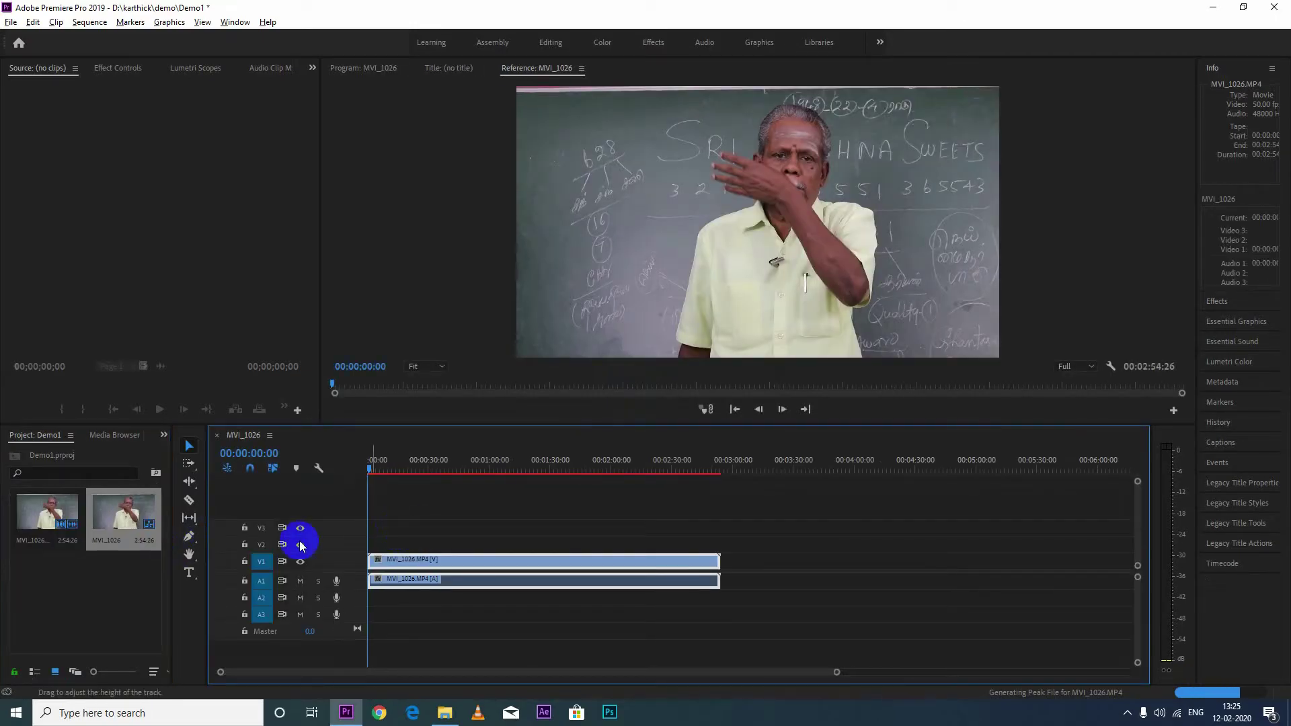
click(92, 588)
drag(63, 562, 81, 506)
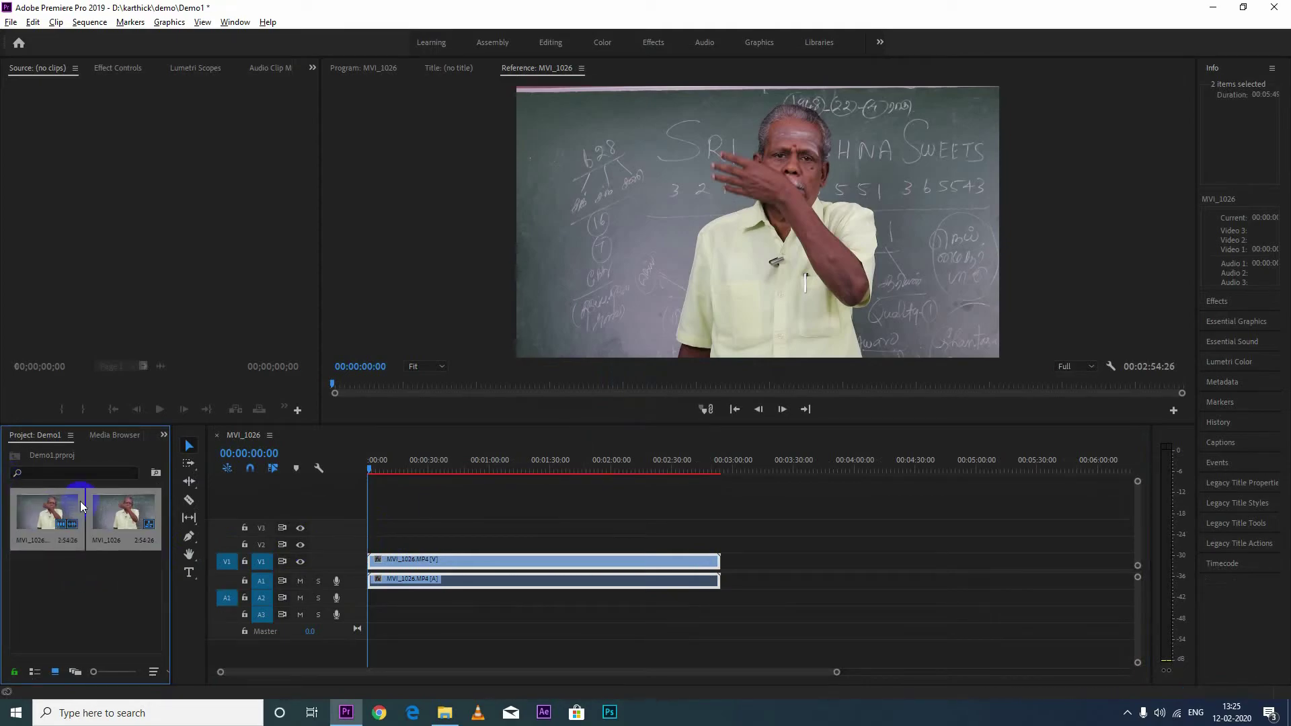
key(Delete)
click(310, 554)
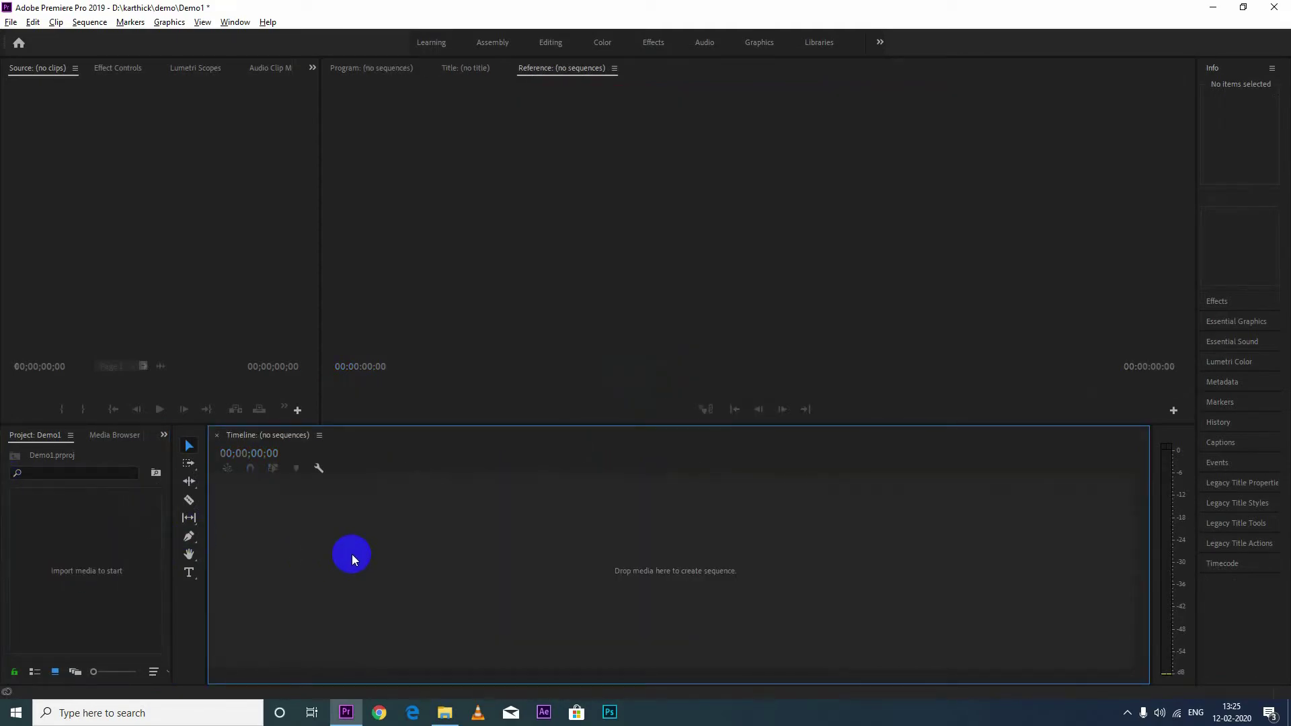
- Re-drag MVI_1026 from File Explorer, undo the new sequence, and import it into the Project panel only
key(alt+Tab)
drag(659, 176, 484, 545)
key(alt+Tab)
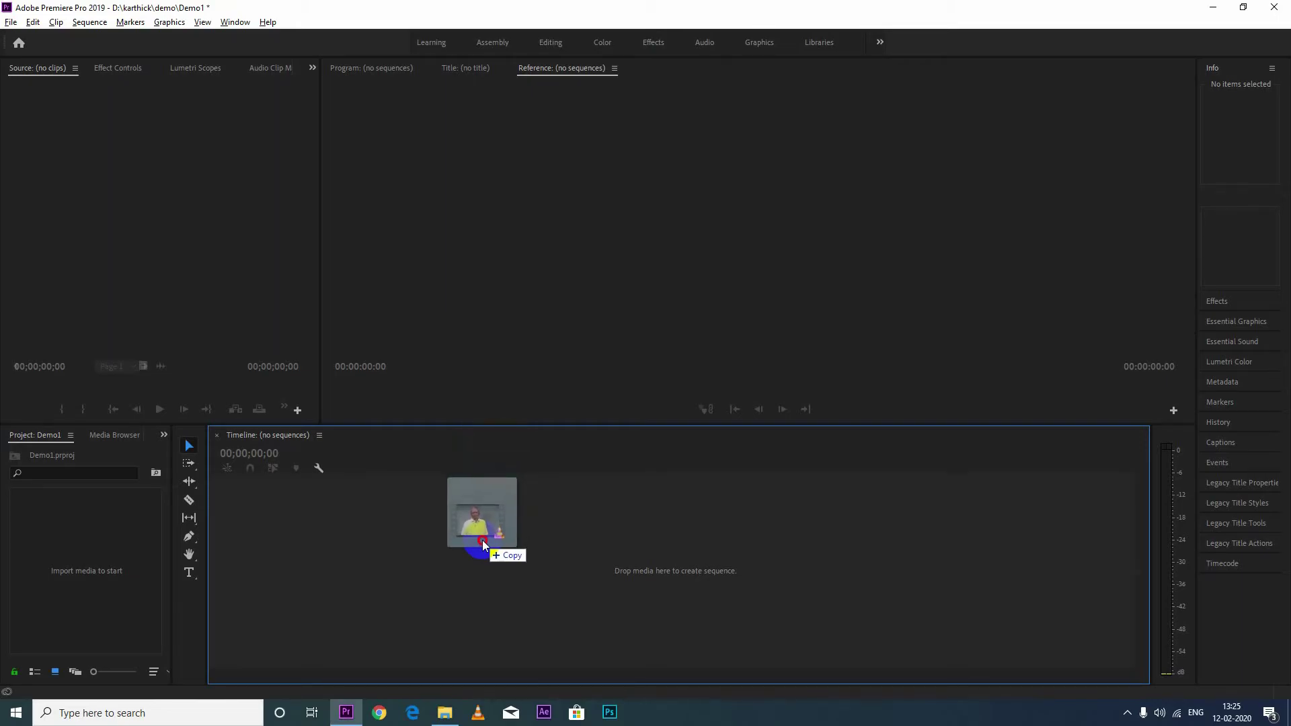
drag(484, 545, 481, 542)
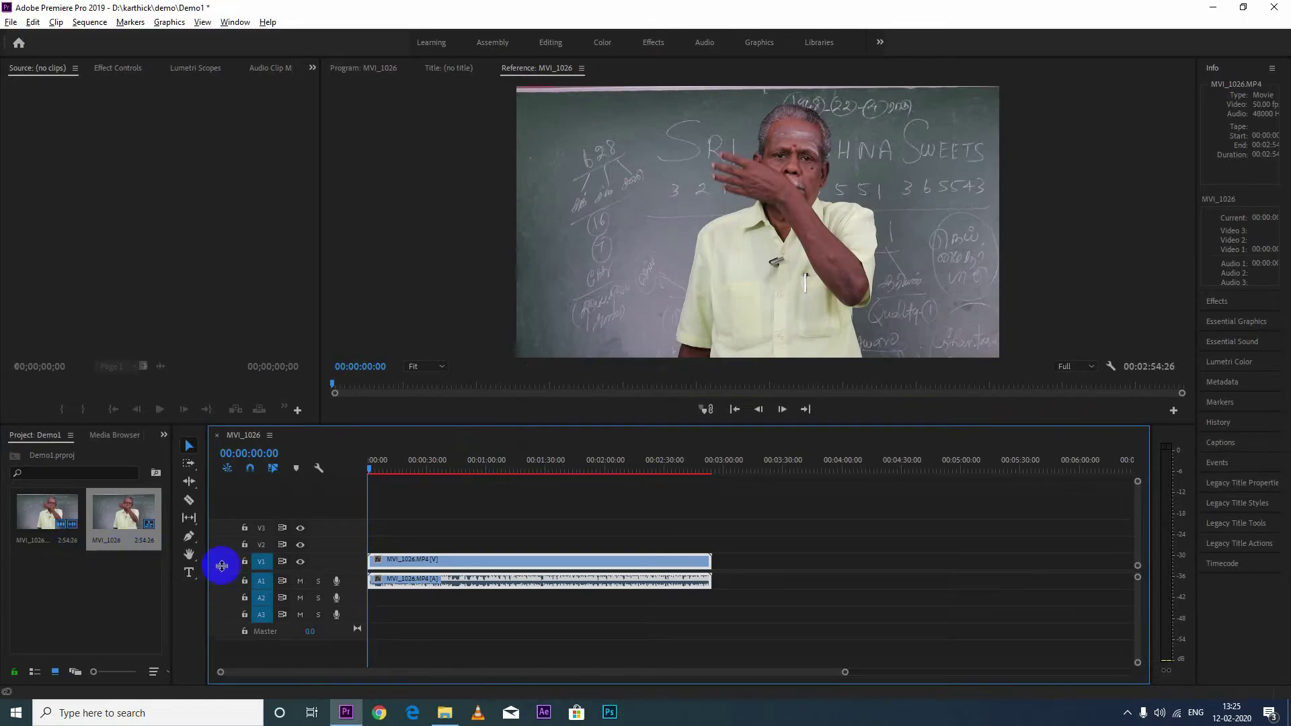
key(ctrl+z)
key(ctrl+z)
key(ctrl+z)
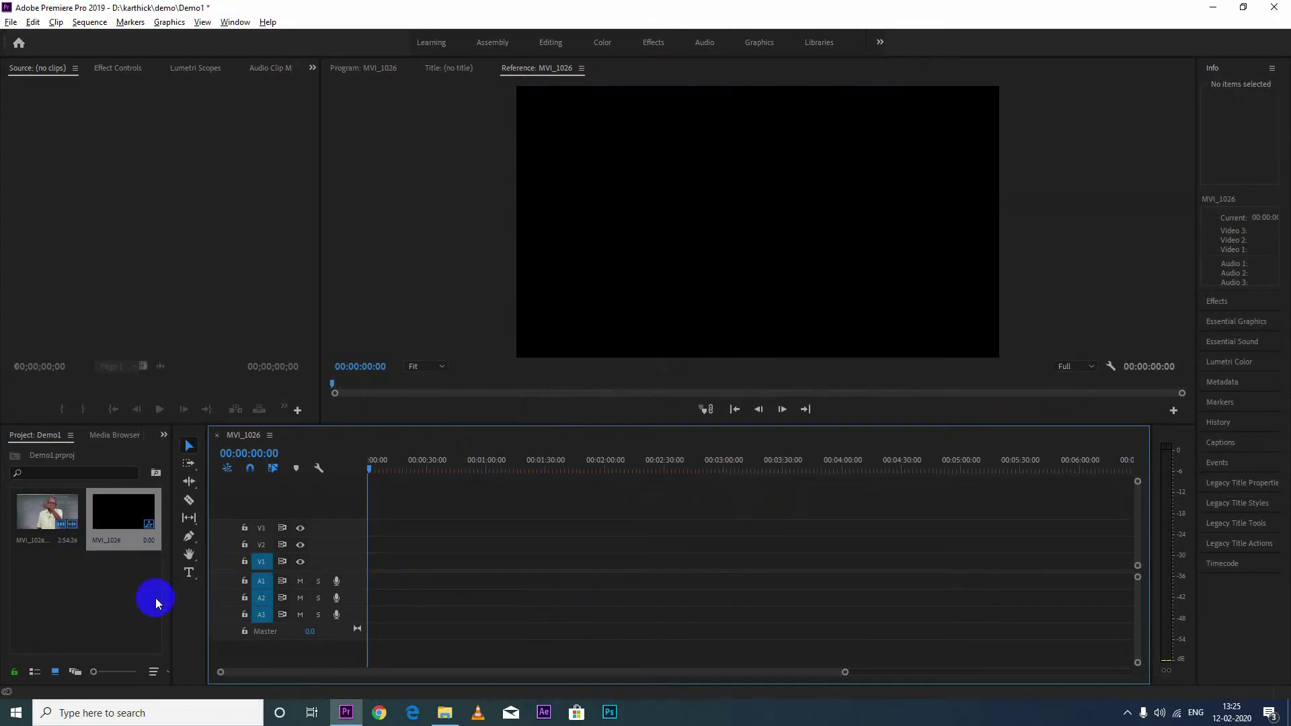
key(alt+Tab)
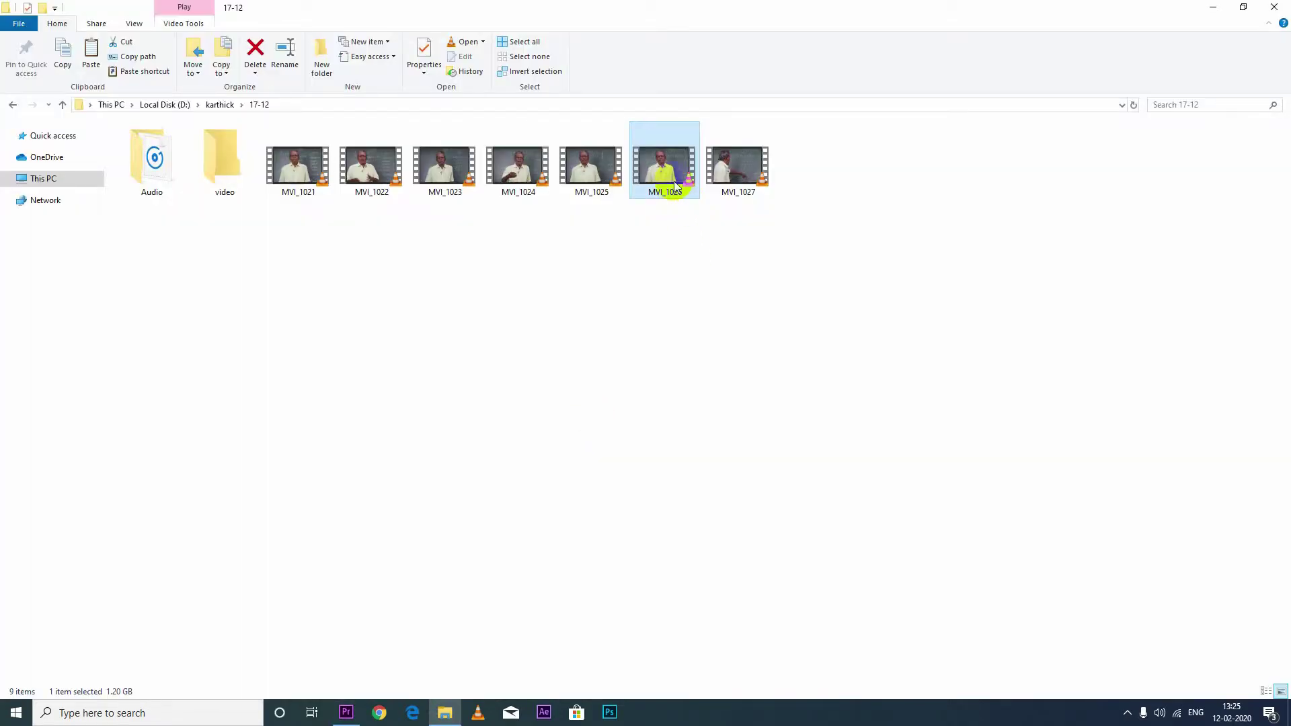
drag(674, 186, 87, 577)
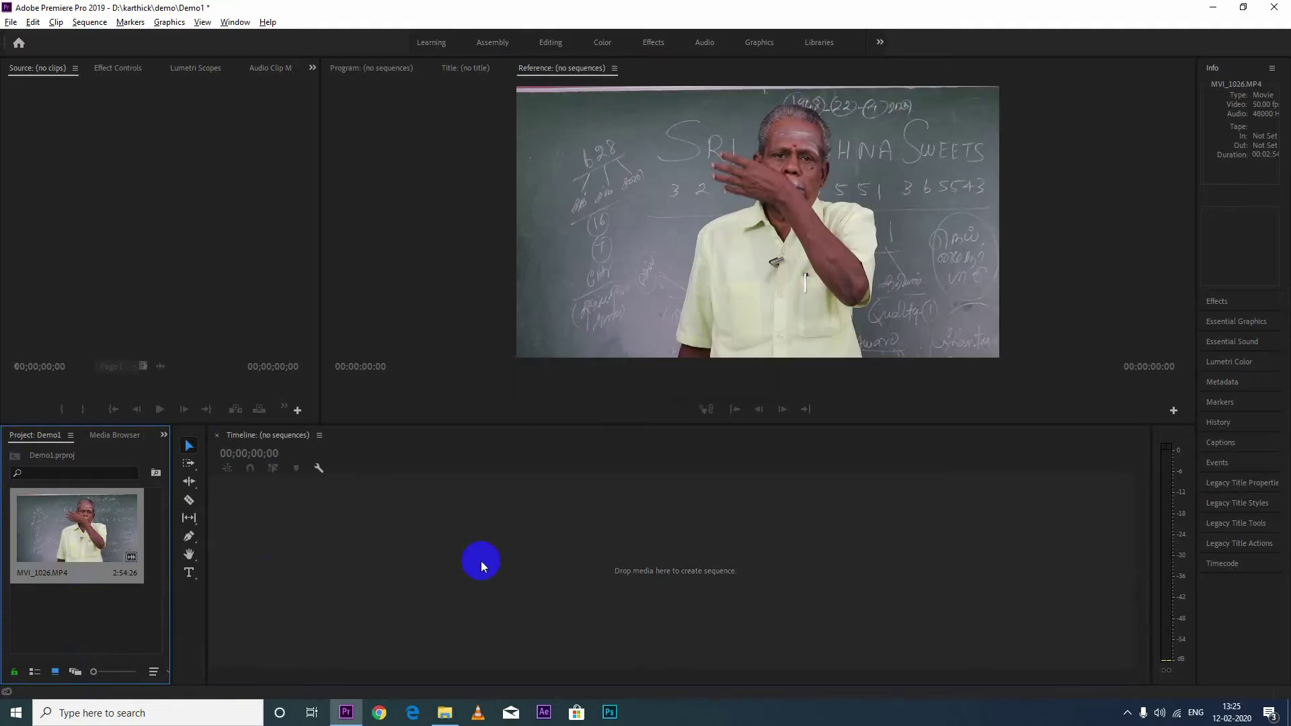
- Drag MVI_1026.MP4 onto the empty timeline to build an MVI_1026 sequence with its video and audio
drag(482, 561, 482, 561)
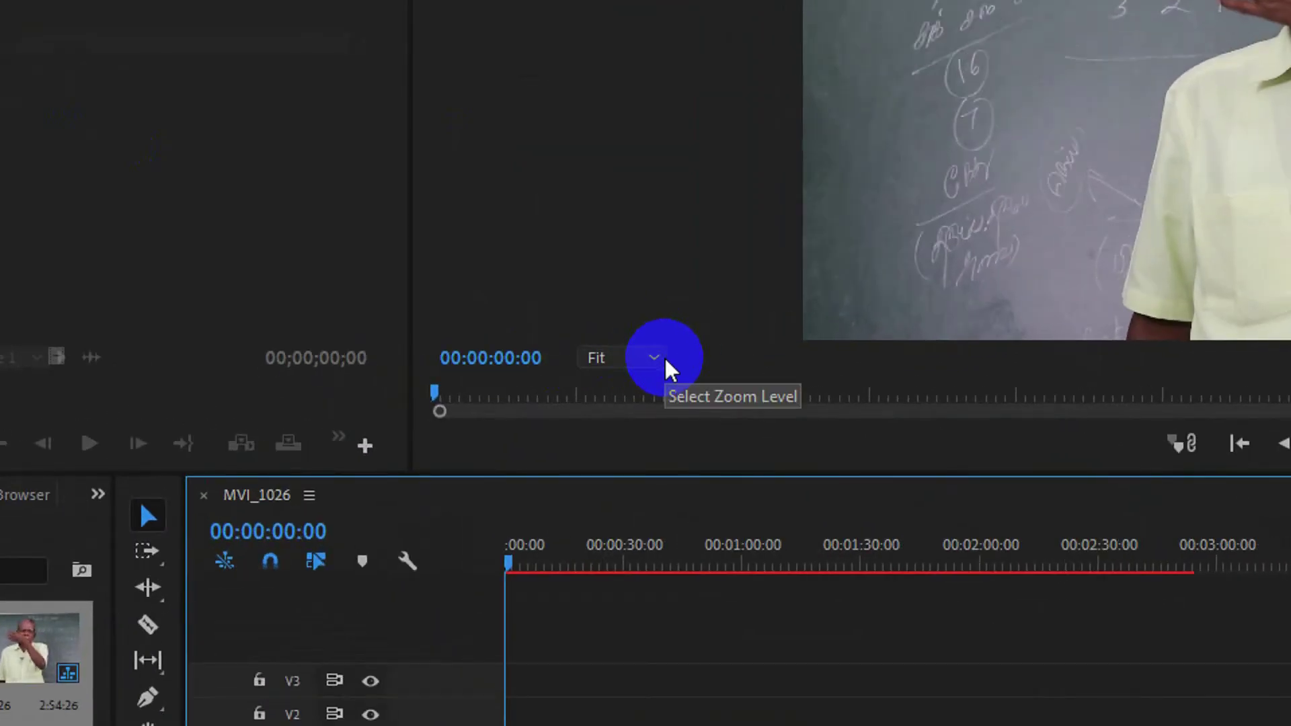
- Try the Program monitor zoom at 10%, 25% and then 50%
click(663, 361)
click(657, 420)
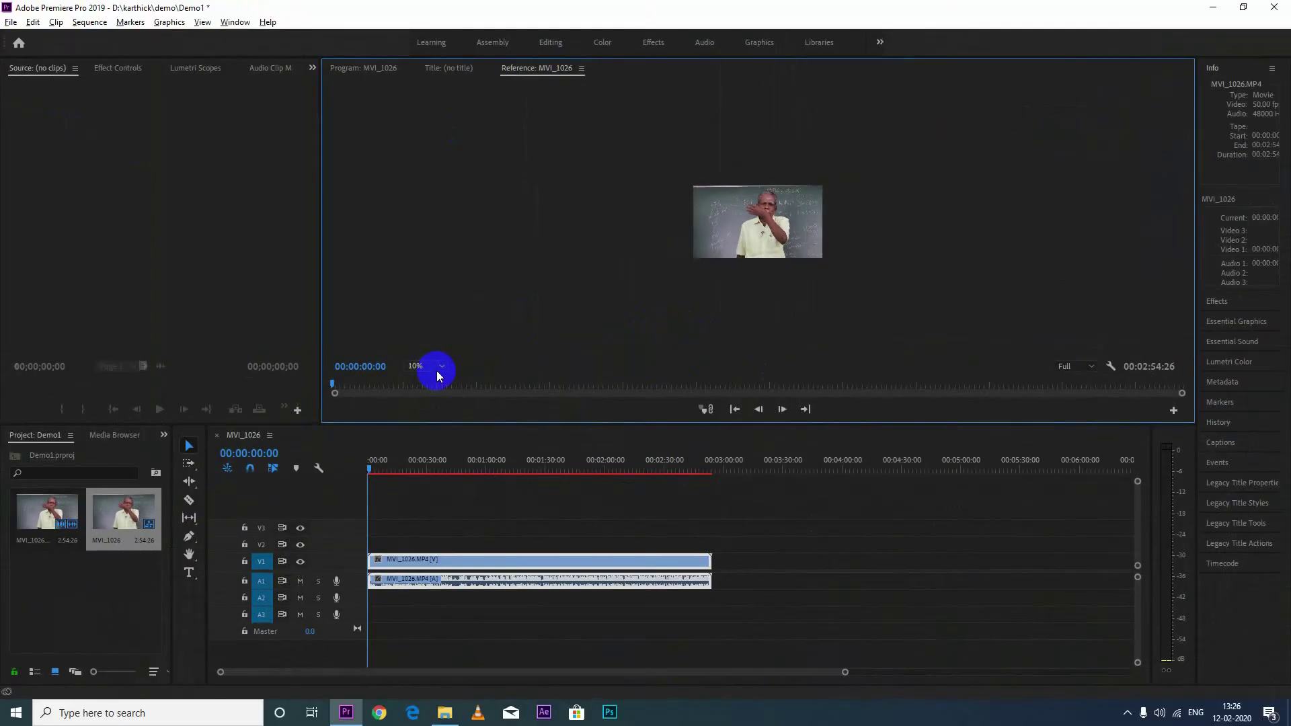
click(438, 373)
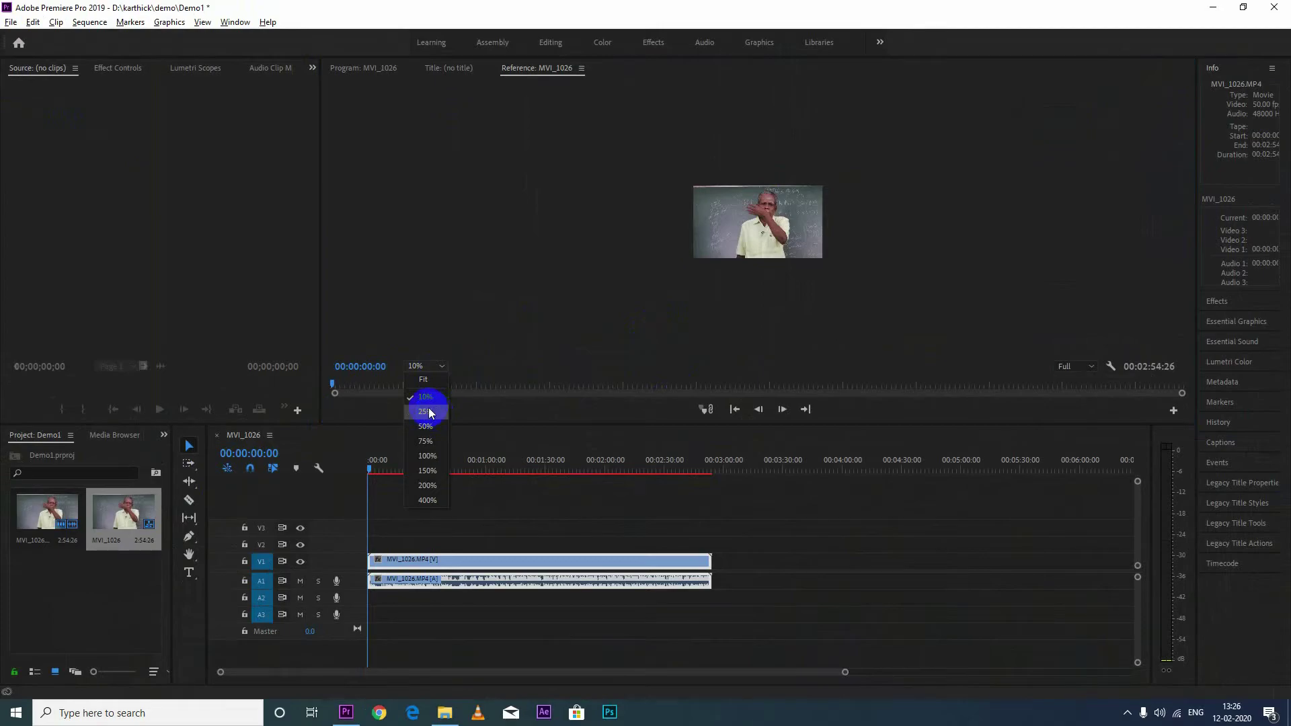
click(429, 410)
click(430, 366)
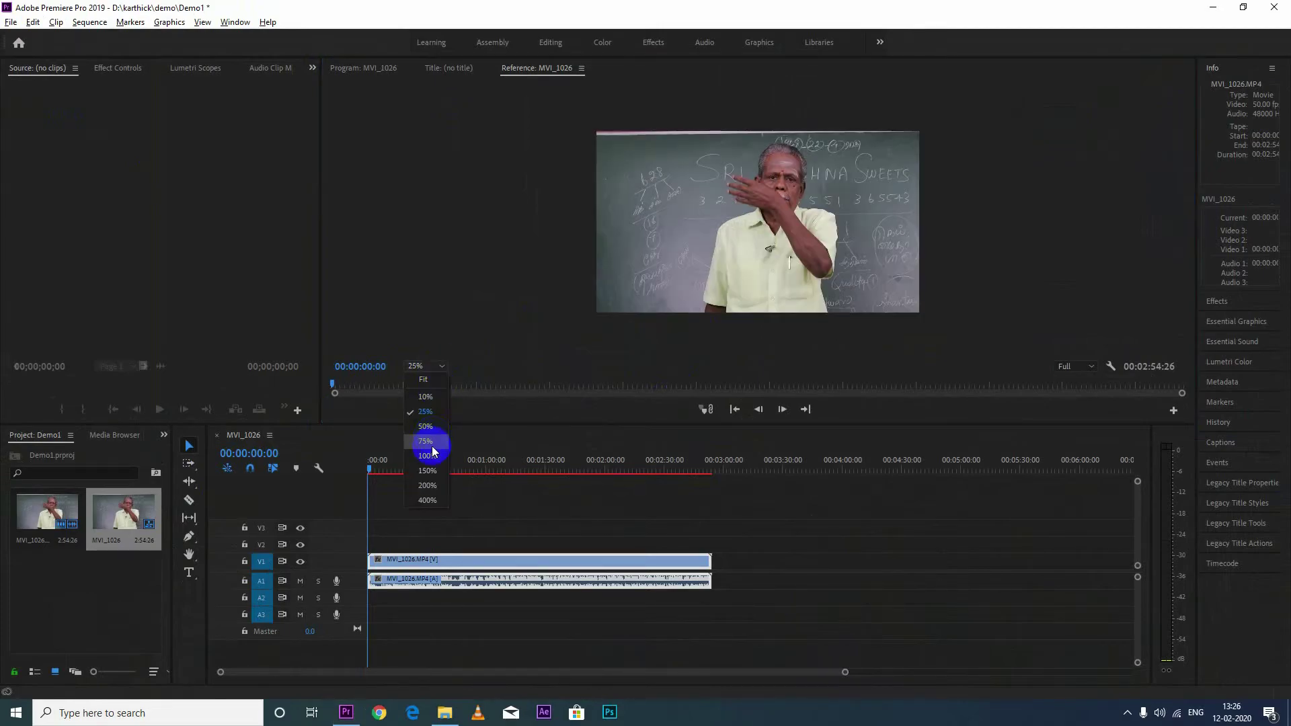
click(426, 427)
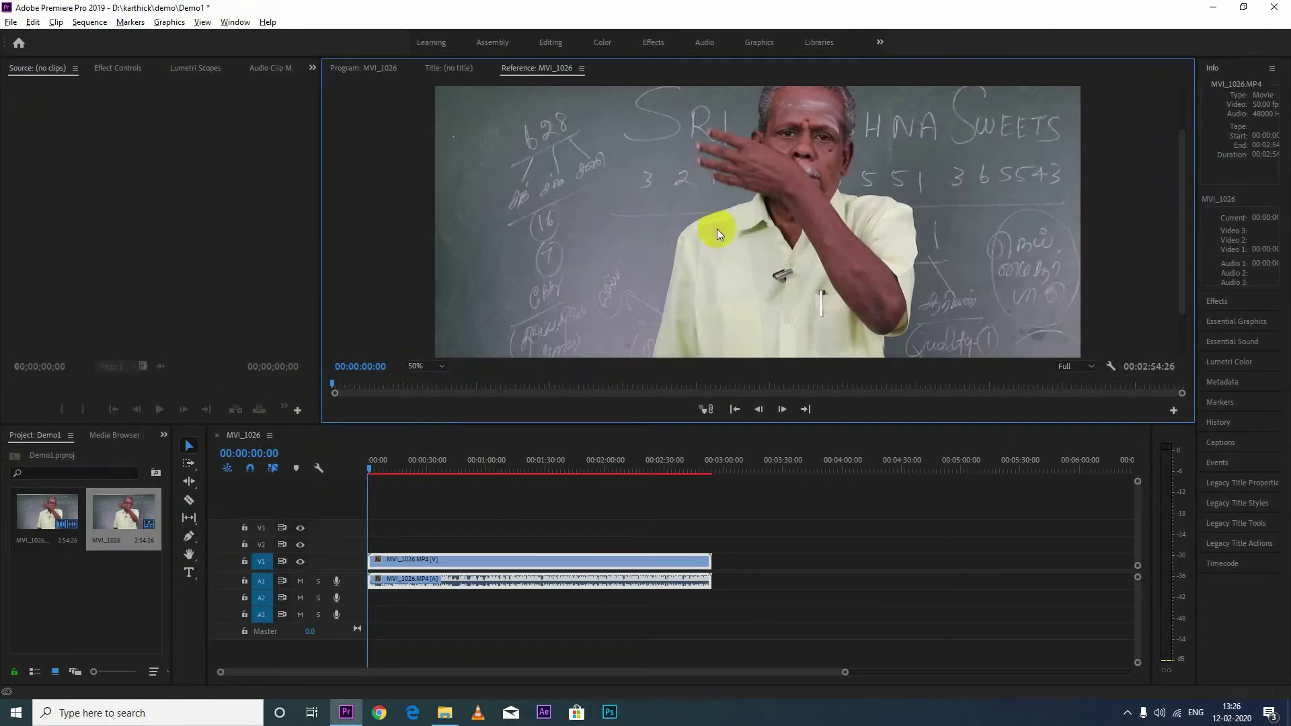
- Set the monitor zoom back to Fit and bring up the playback resolution choices
drag(1181, 187, 1184, 150)
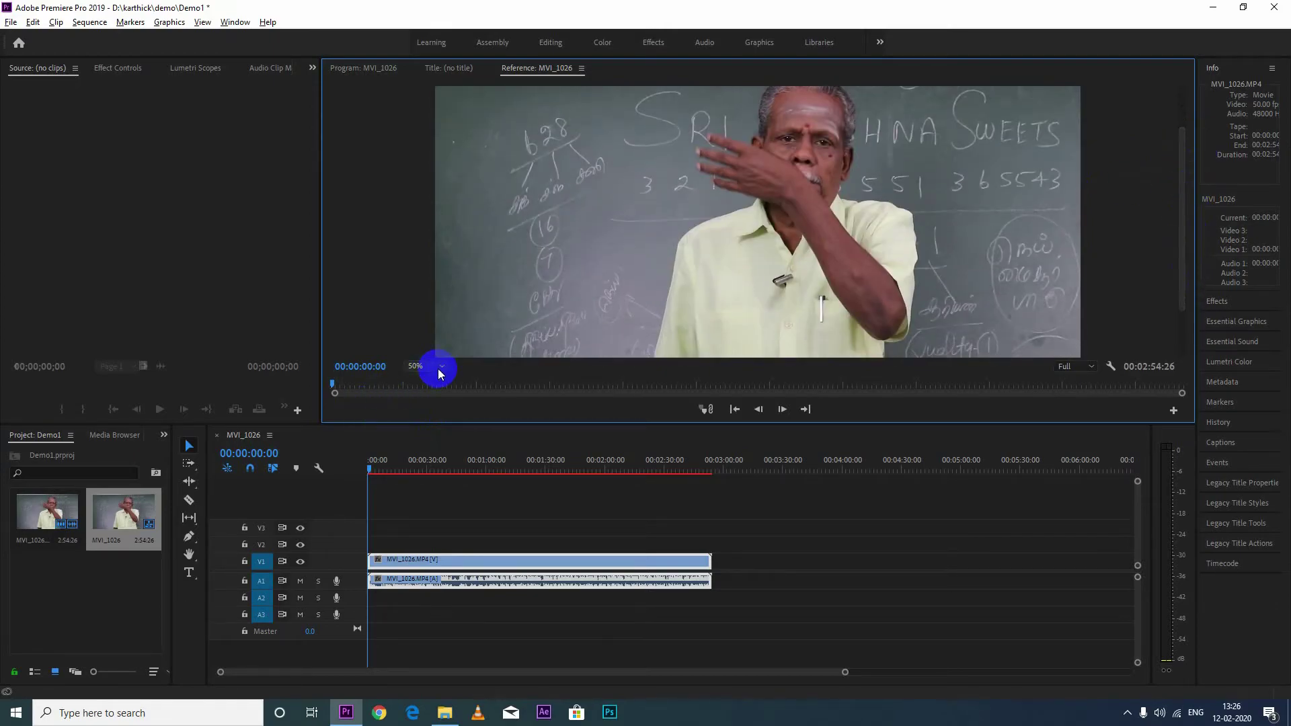
click(439, 368)
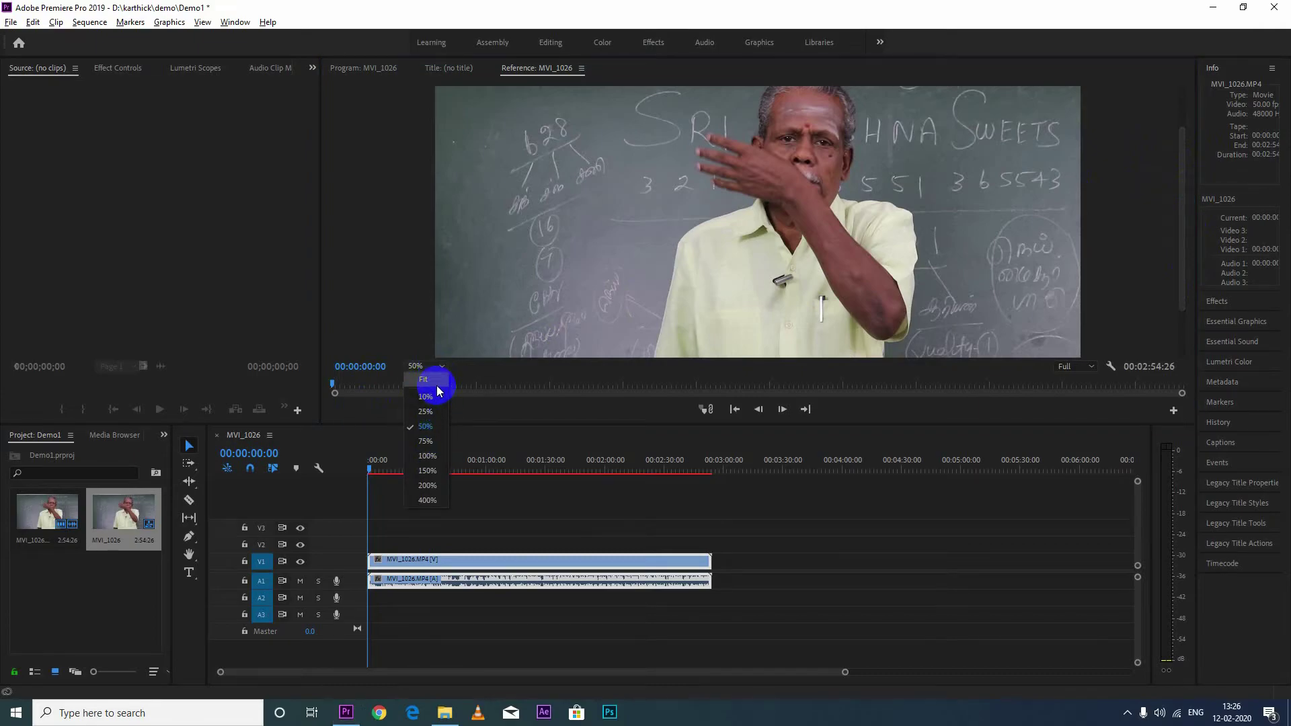
click(423, 380)
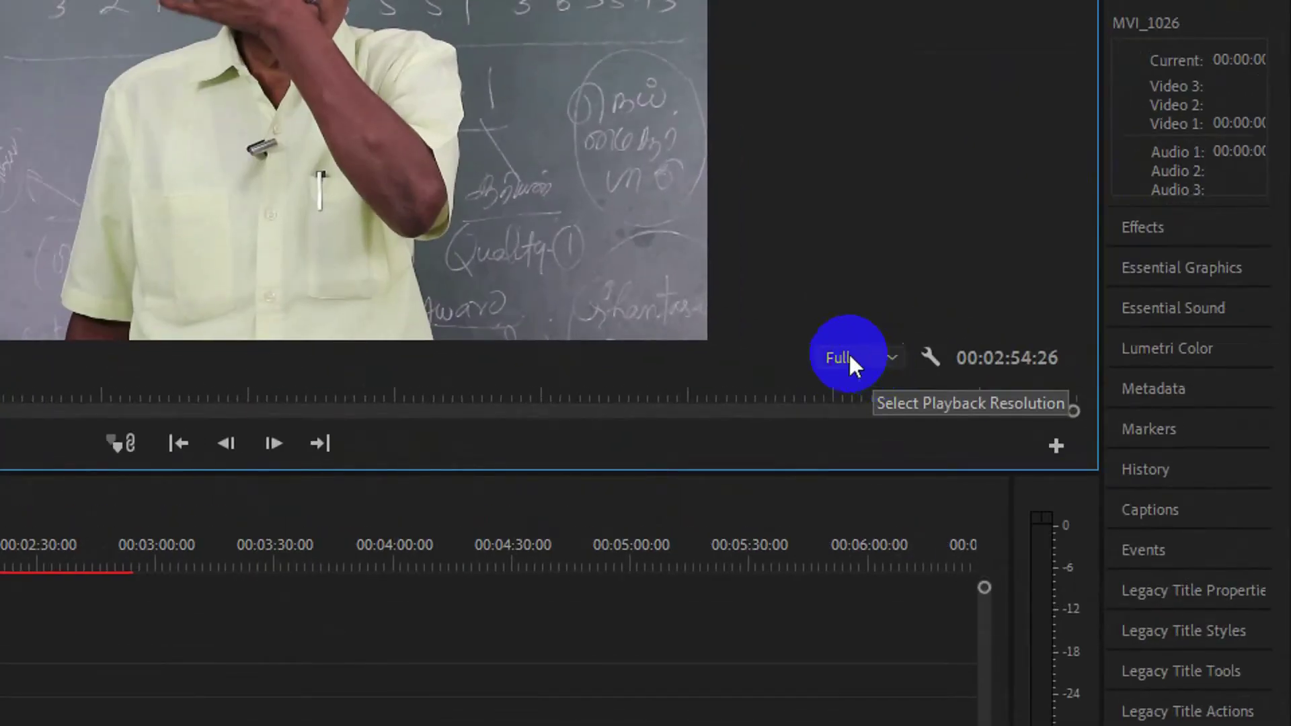
click(892, 358)
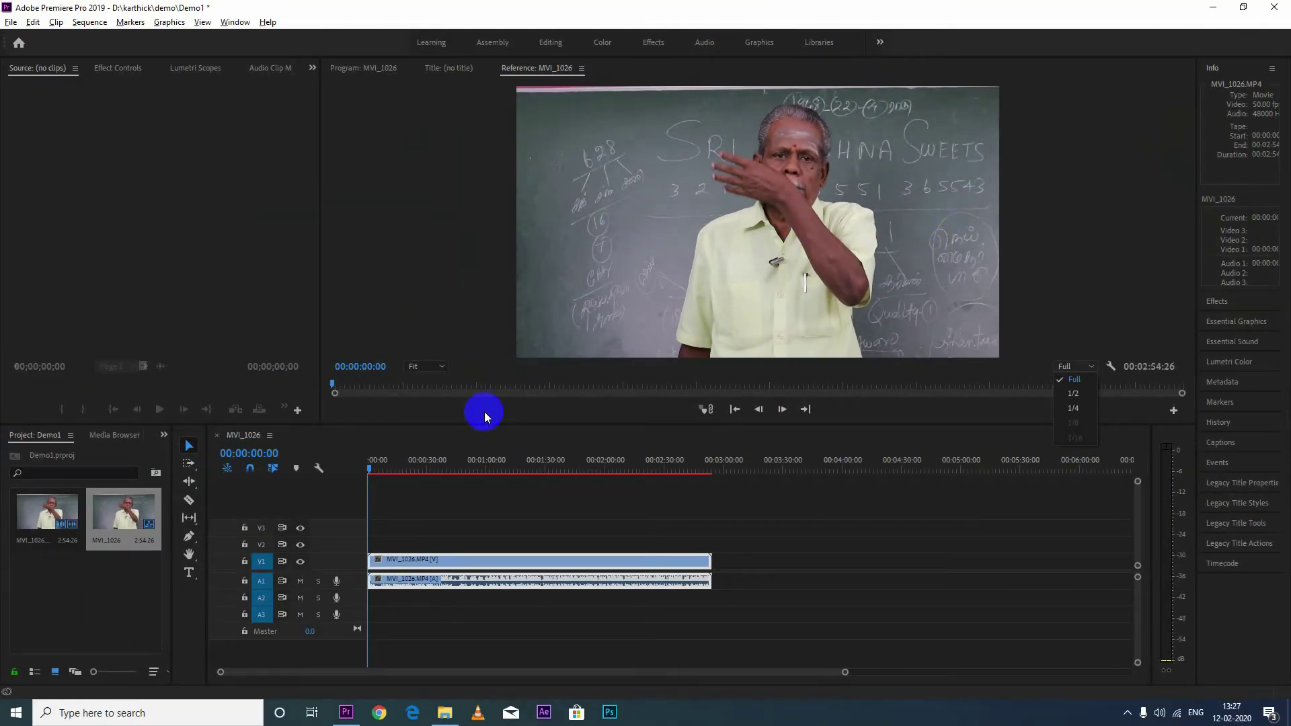
- Leave the playback resolution unchanged and briefly play, then stop, the sequence
click(755, 469)
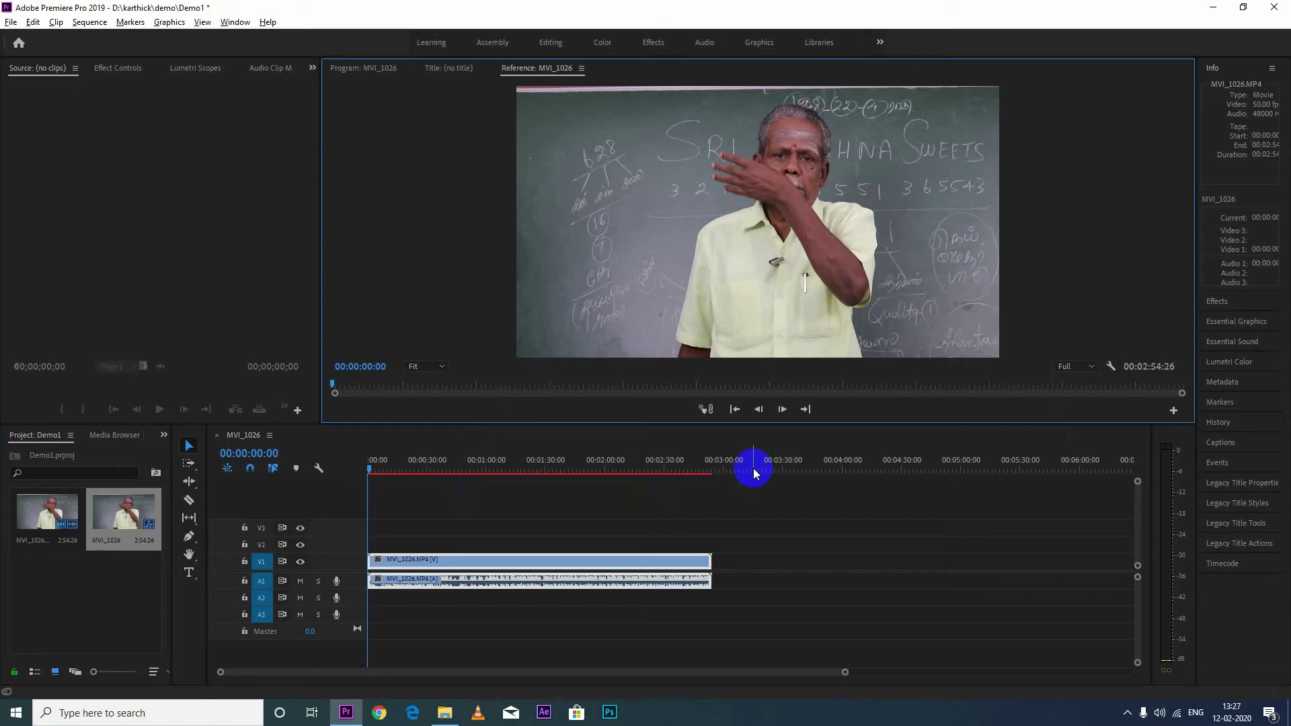
click(369, 469)
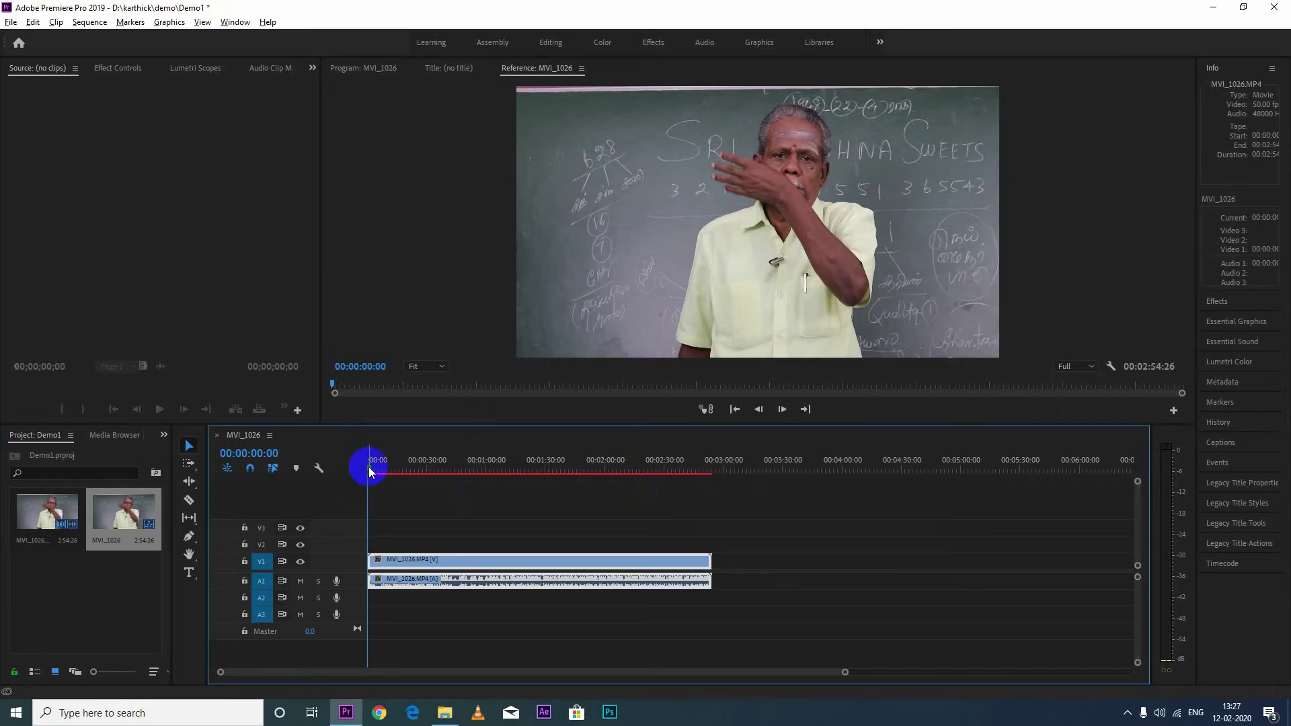
key(space)
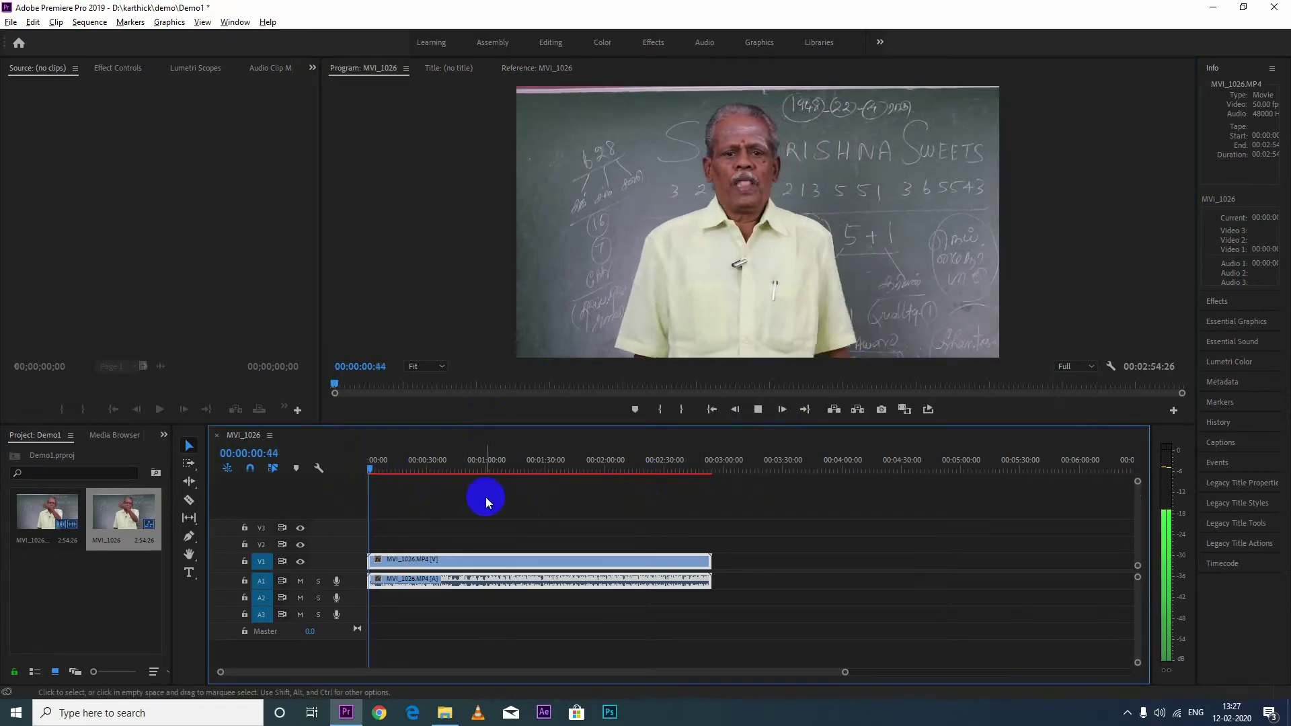
key(shift+4)
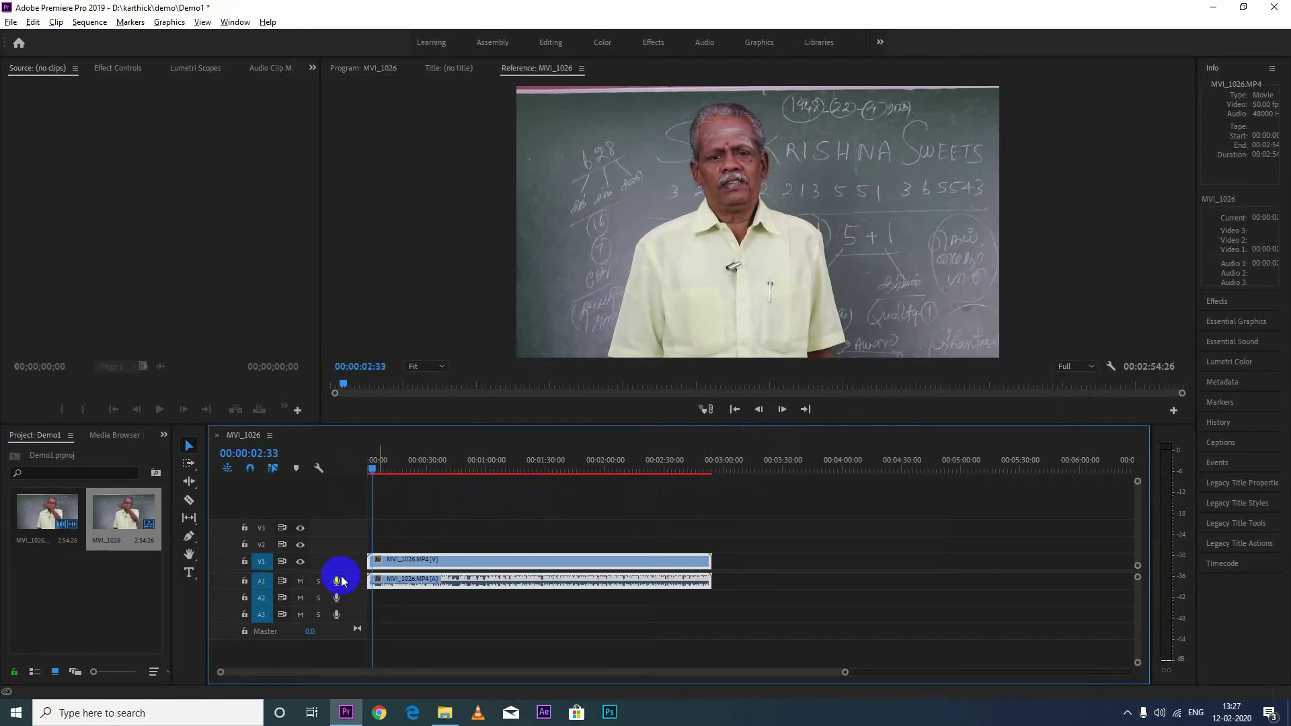
- Mute the A1 audio track and play the sequence again from near its start
click(300, 581)
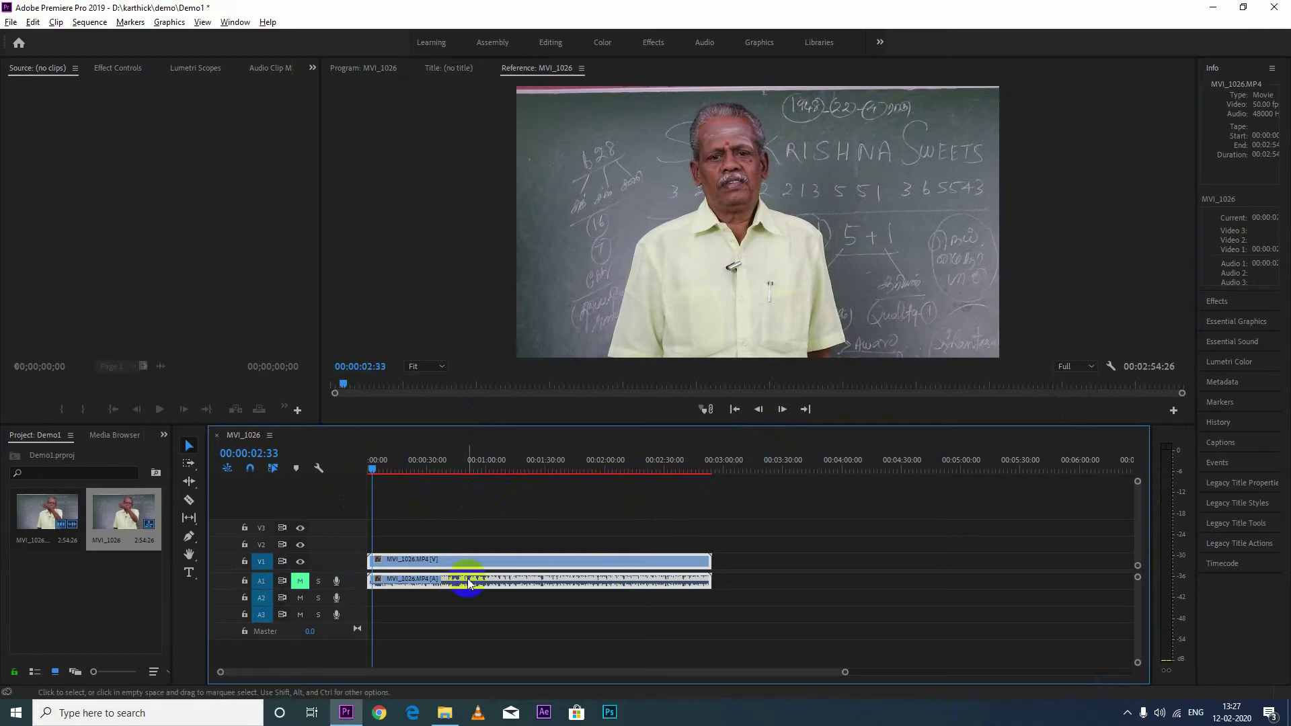
drag(375, 476, 302, 452)
key(space)
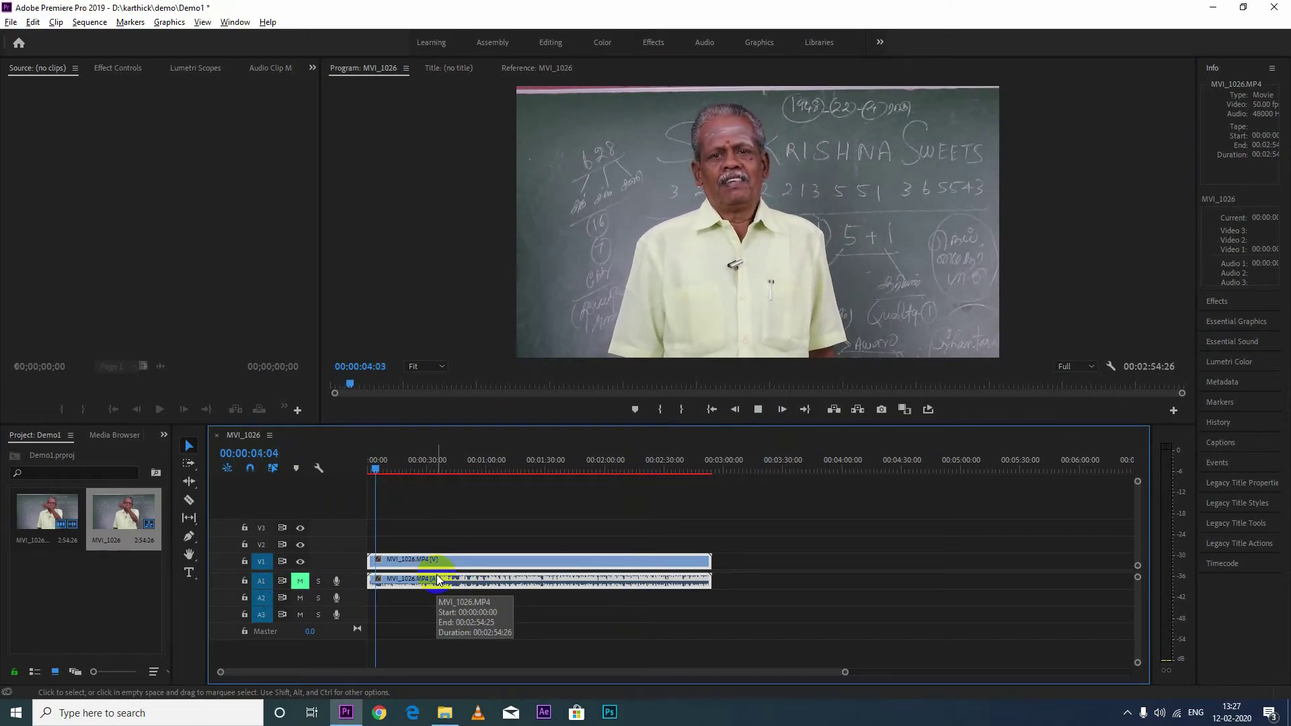
click(470, 534)
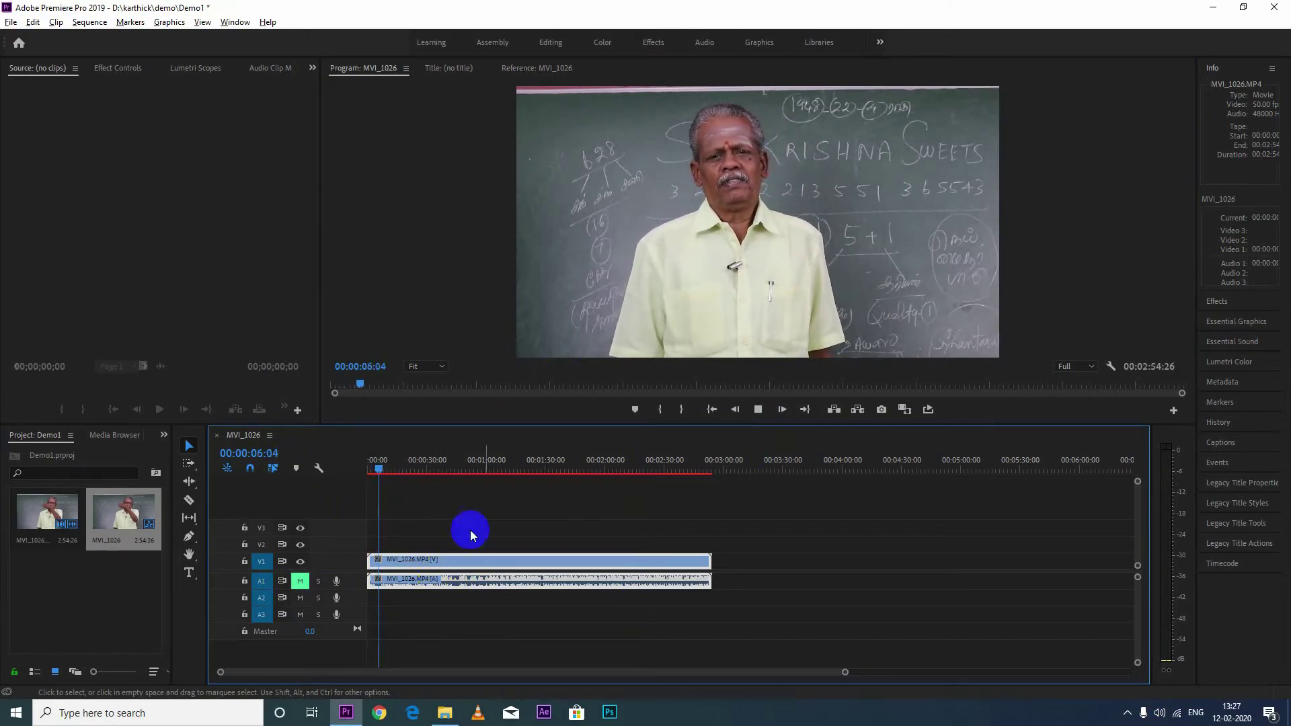
click(748, 189)
click(736, 158)
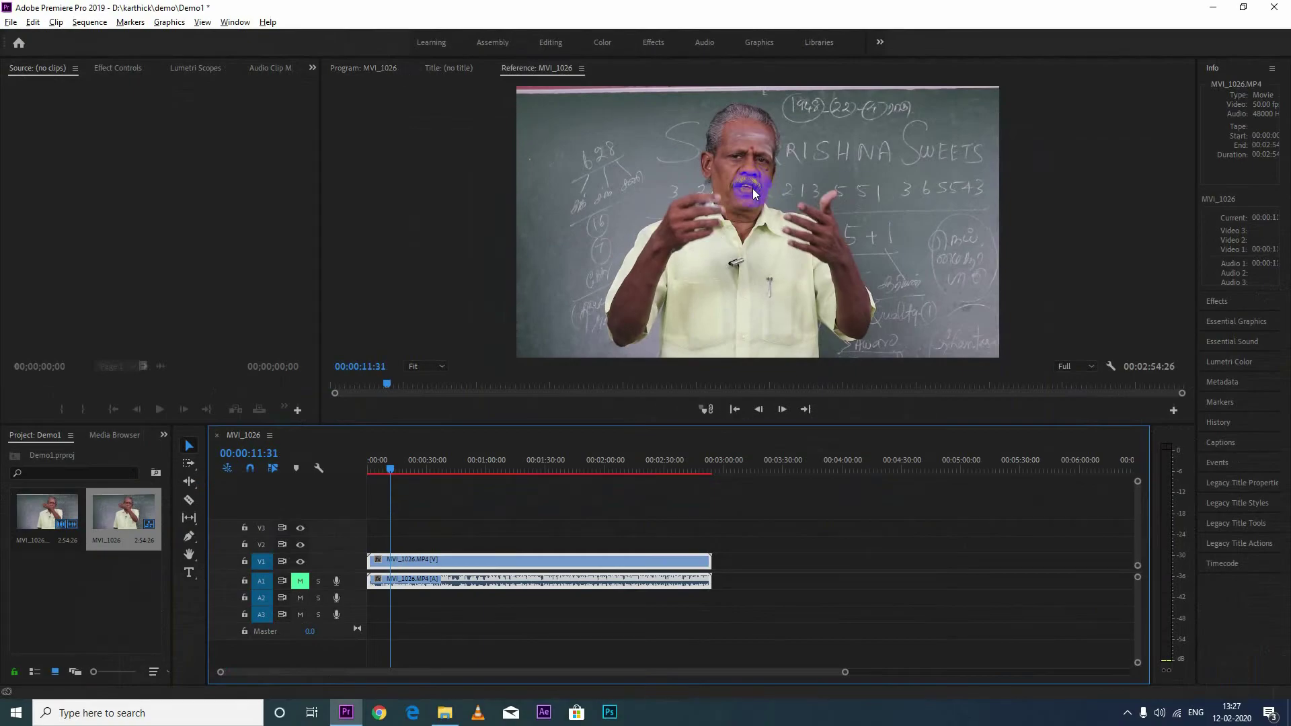
- Set playback resolution to 1/2 and preview the sequence from its start
click(1091, 366)
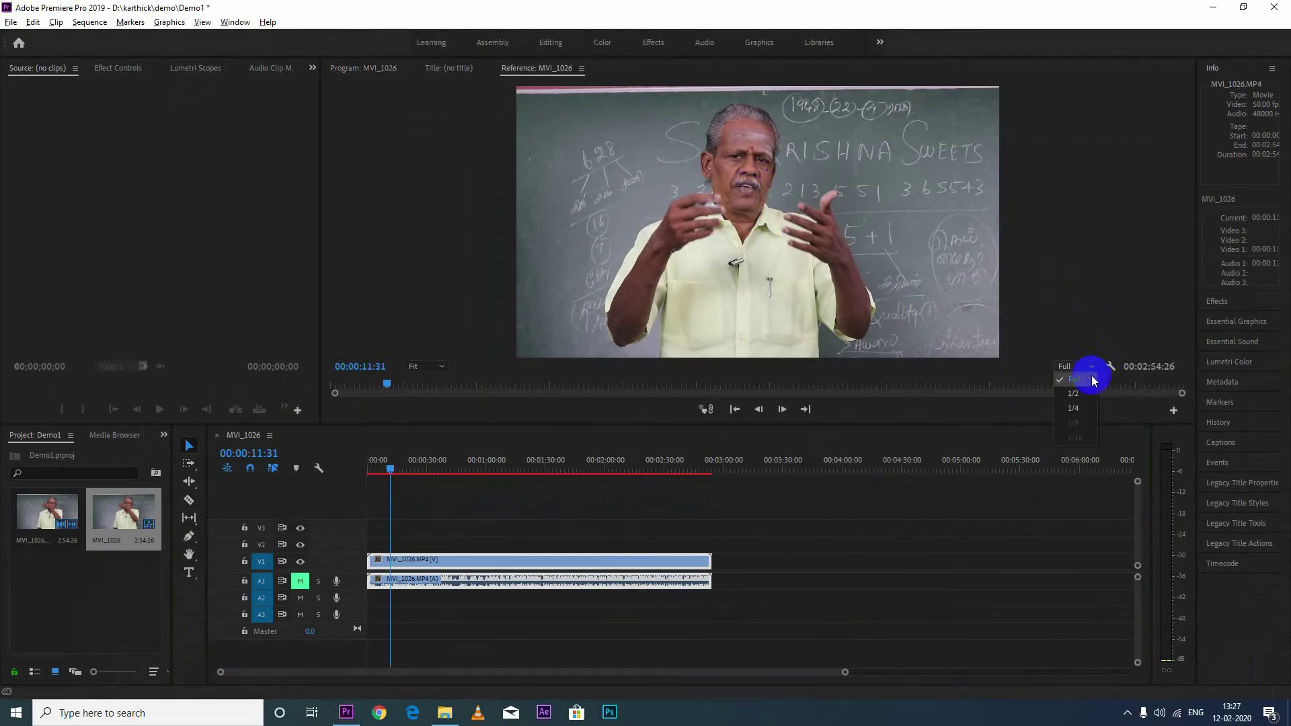
click(1076, 394)
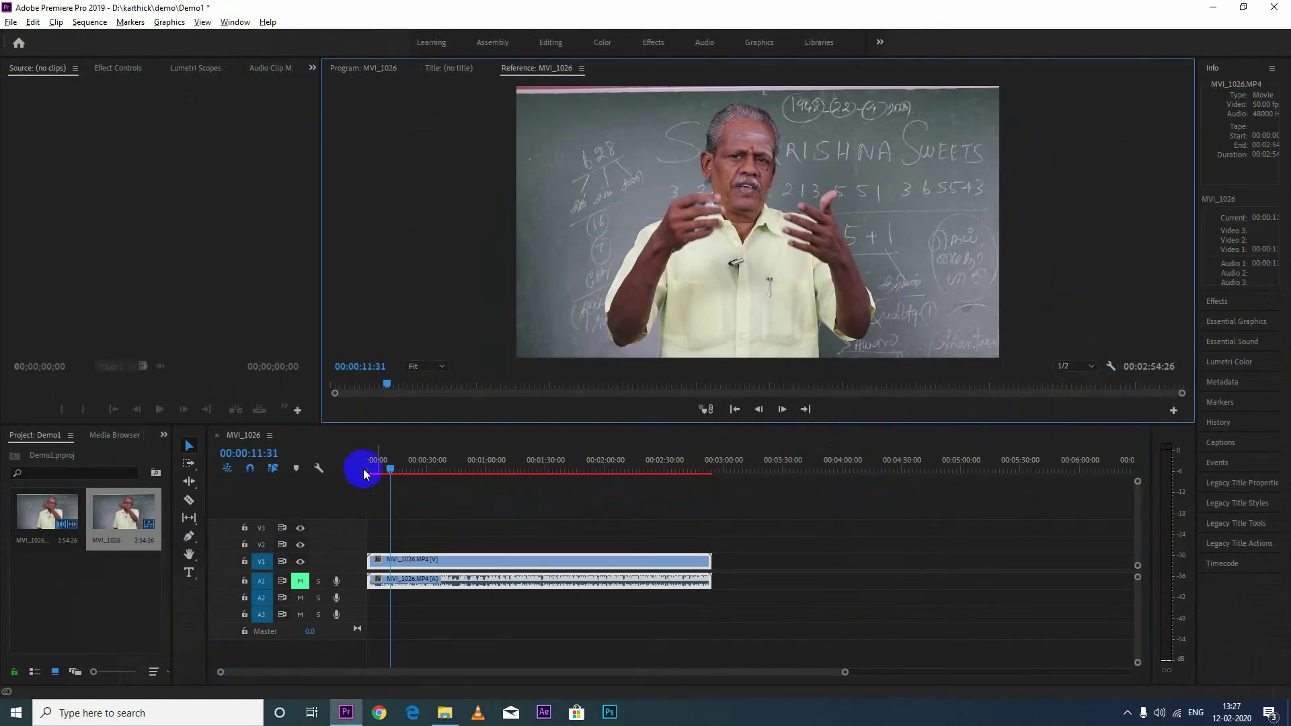
drag(389, 473, 364, 466)
key(space)
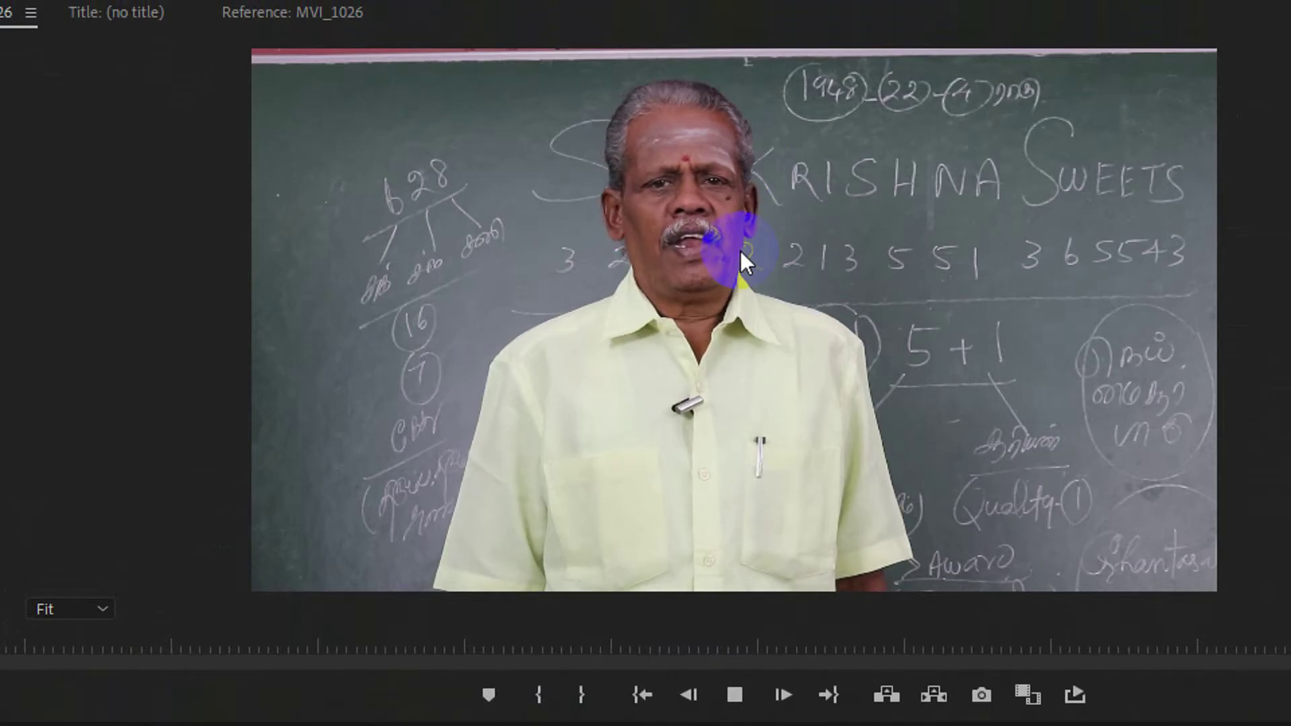
key(ctrl+shift+period)
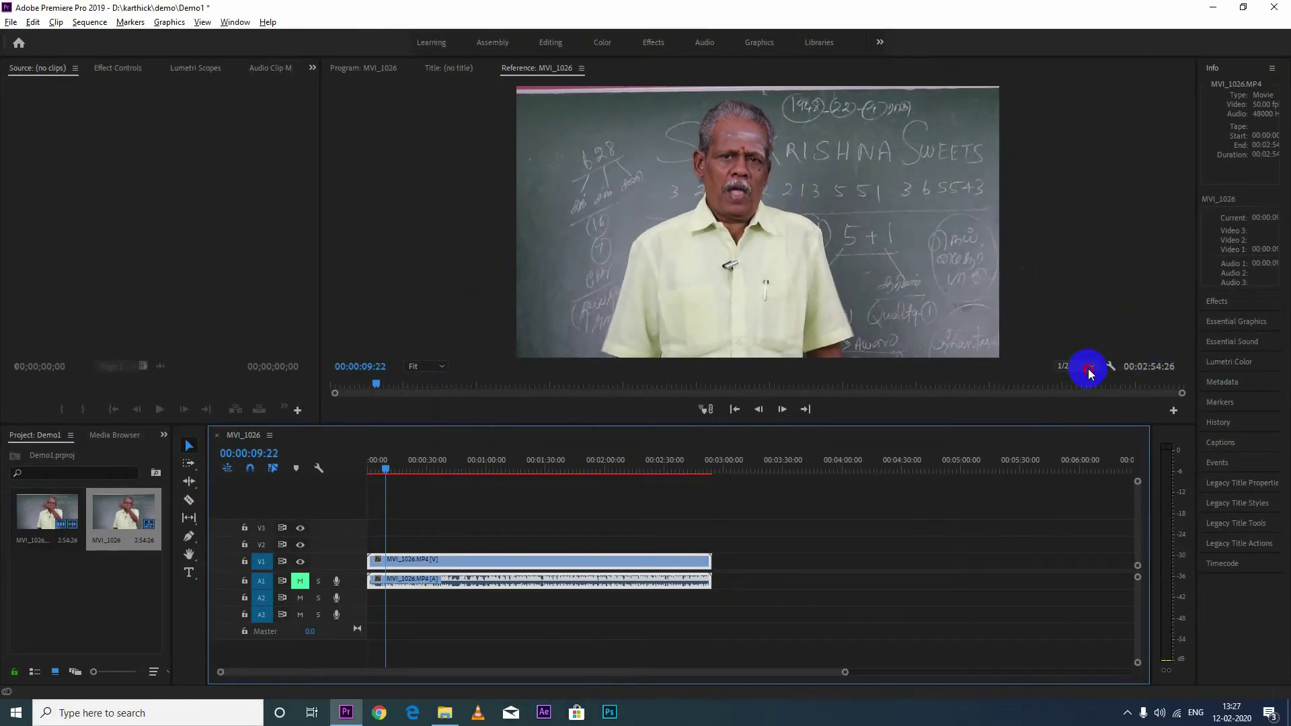
- Lower playback resolution to 1/4 and return the playhead to 00:00:00:00
click(1090, 370)
click(1079, 395)
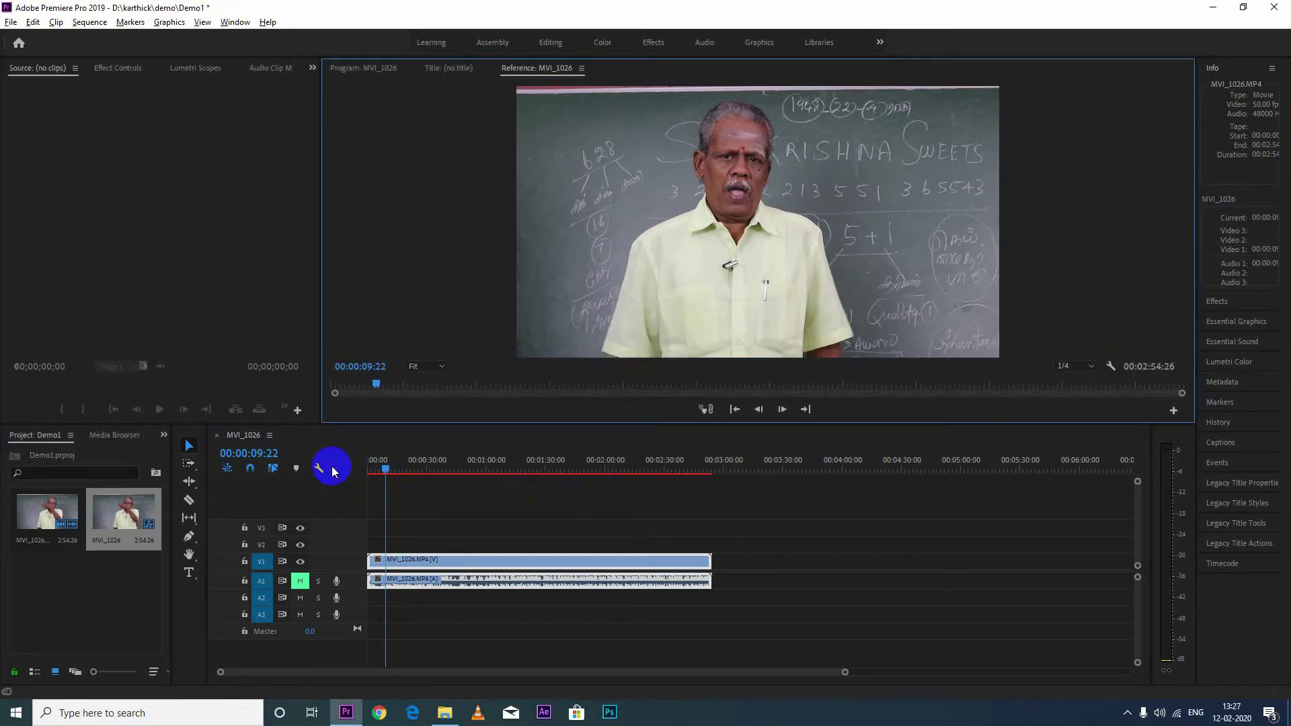
drag(383, 469, 369, 469)
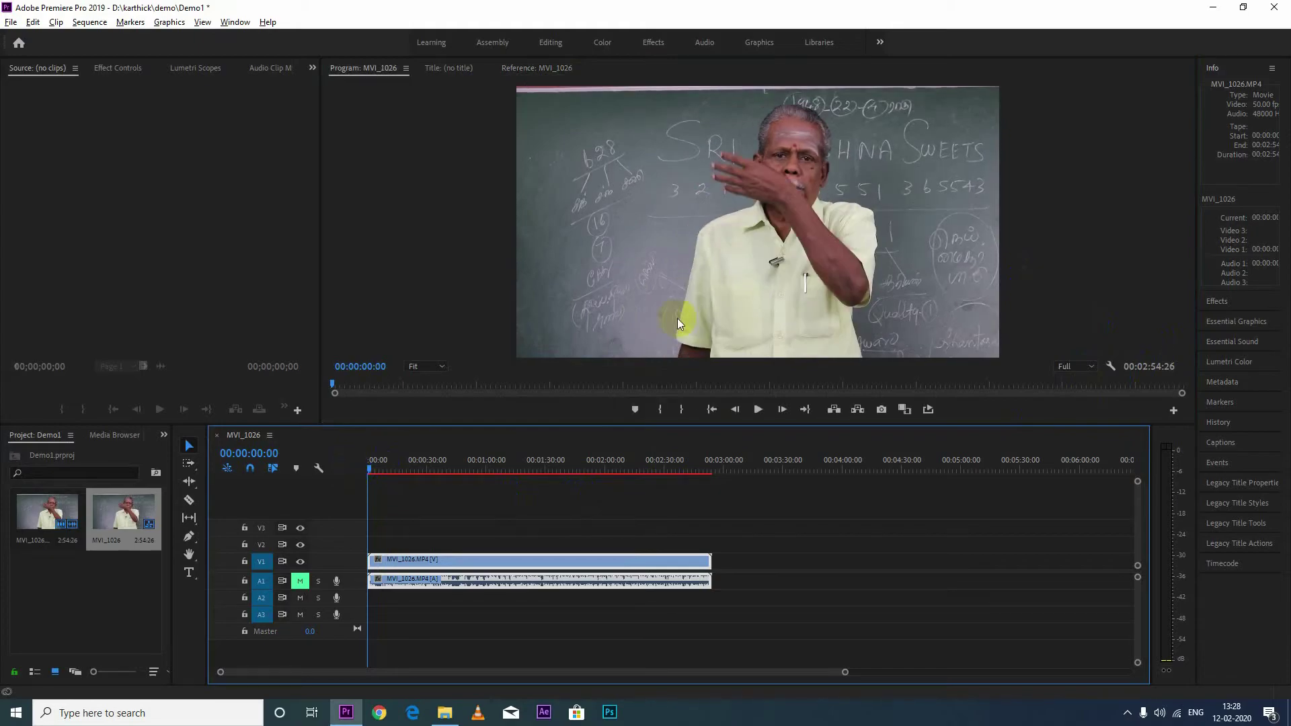
- Play the MVI_1026 sequence from the start to about 00:00:08:06 at 1/4 resolution
key(space)
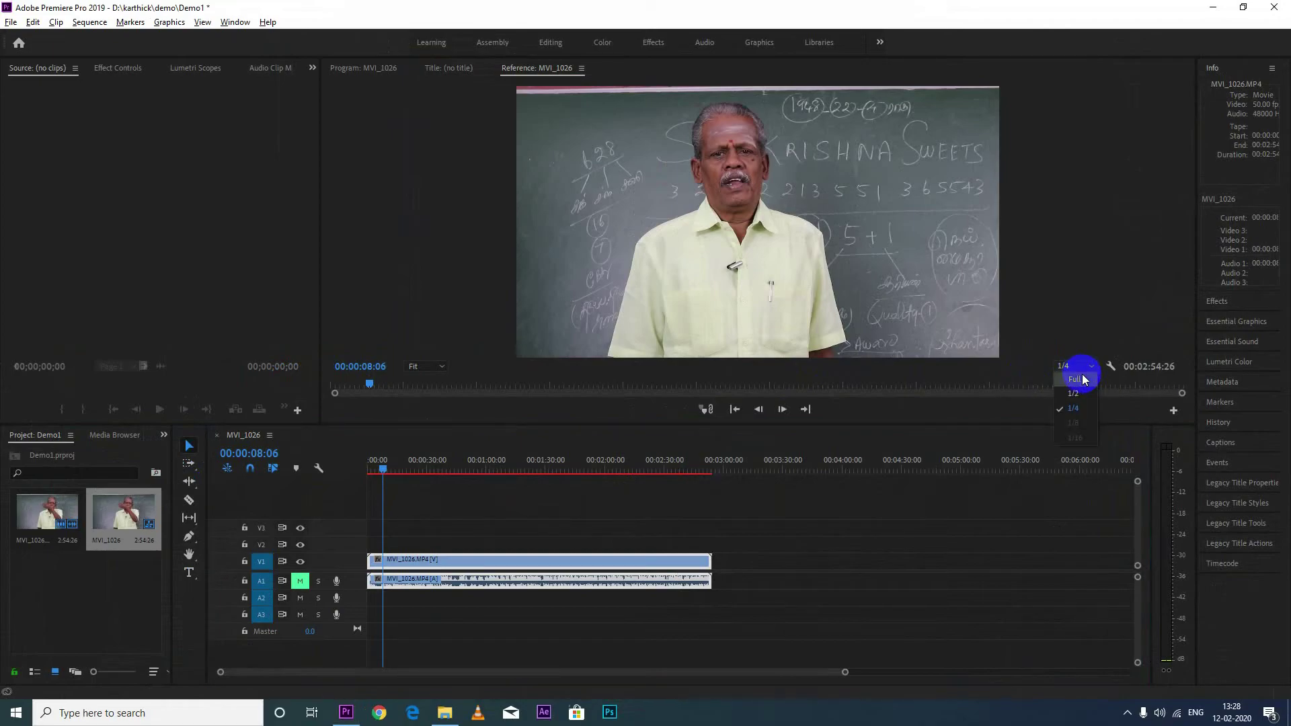
- Keep the Program monitor at 1/4 resolution and put the playhead at 00:02:23:38
click(1075, 367)
click(1081, 409)
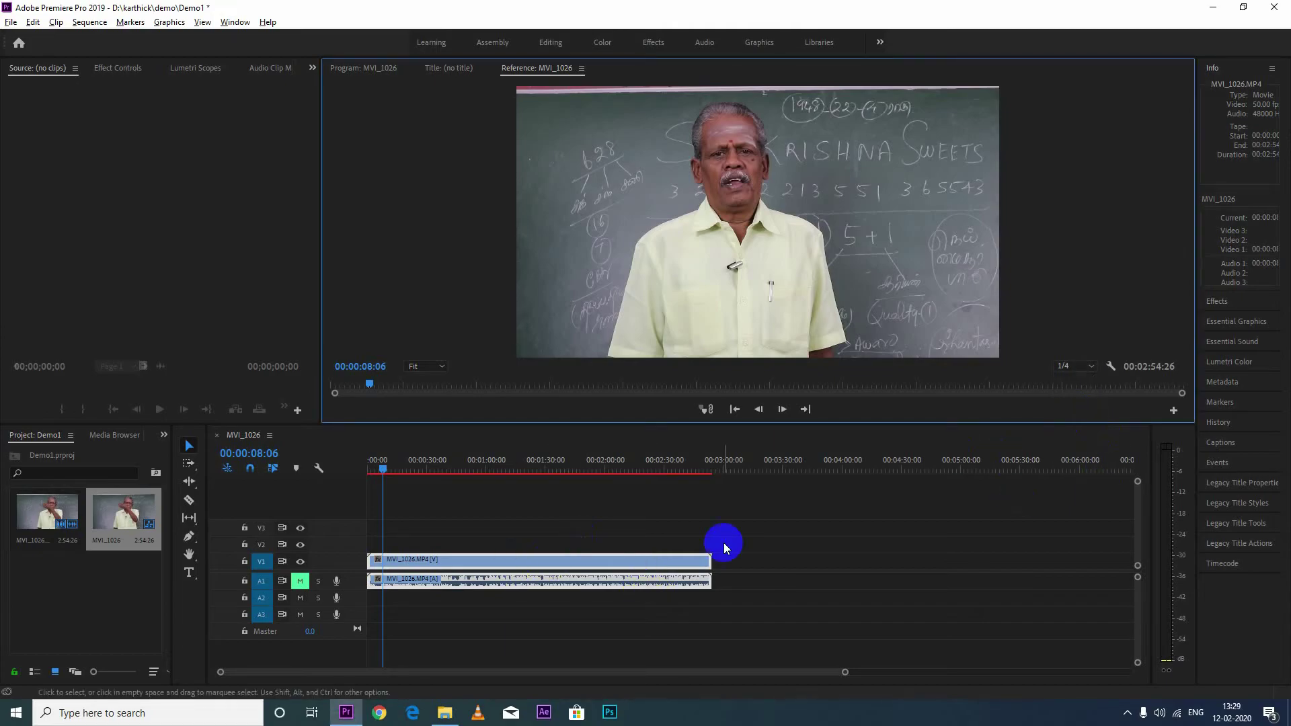
click(709, 467)
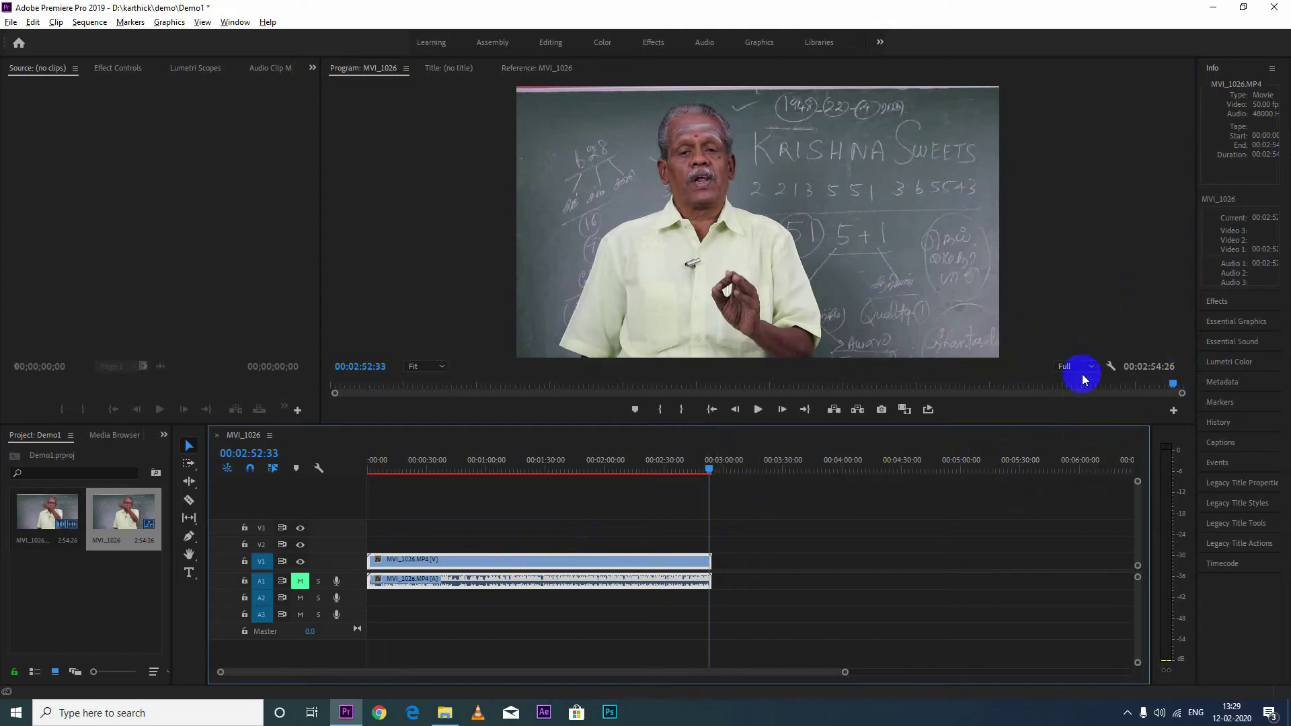
click(651, 463)
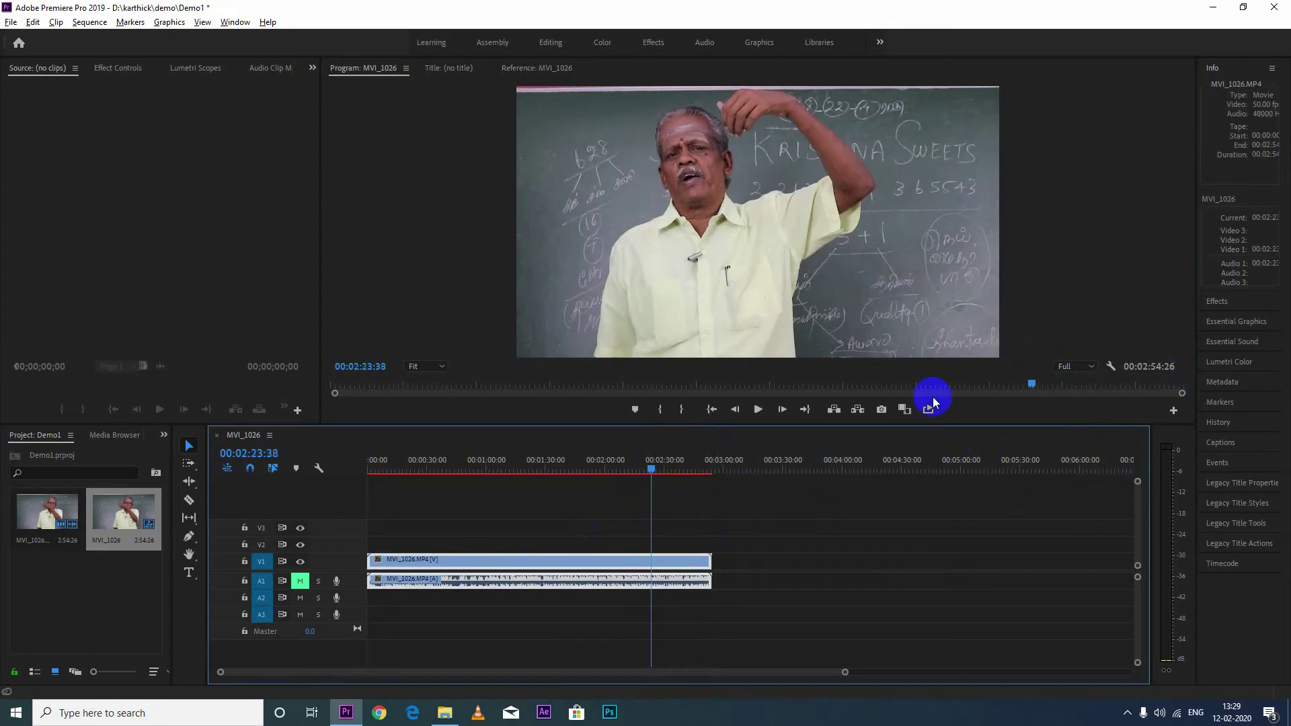
click(1090, 368)
click(1072, 404)
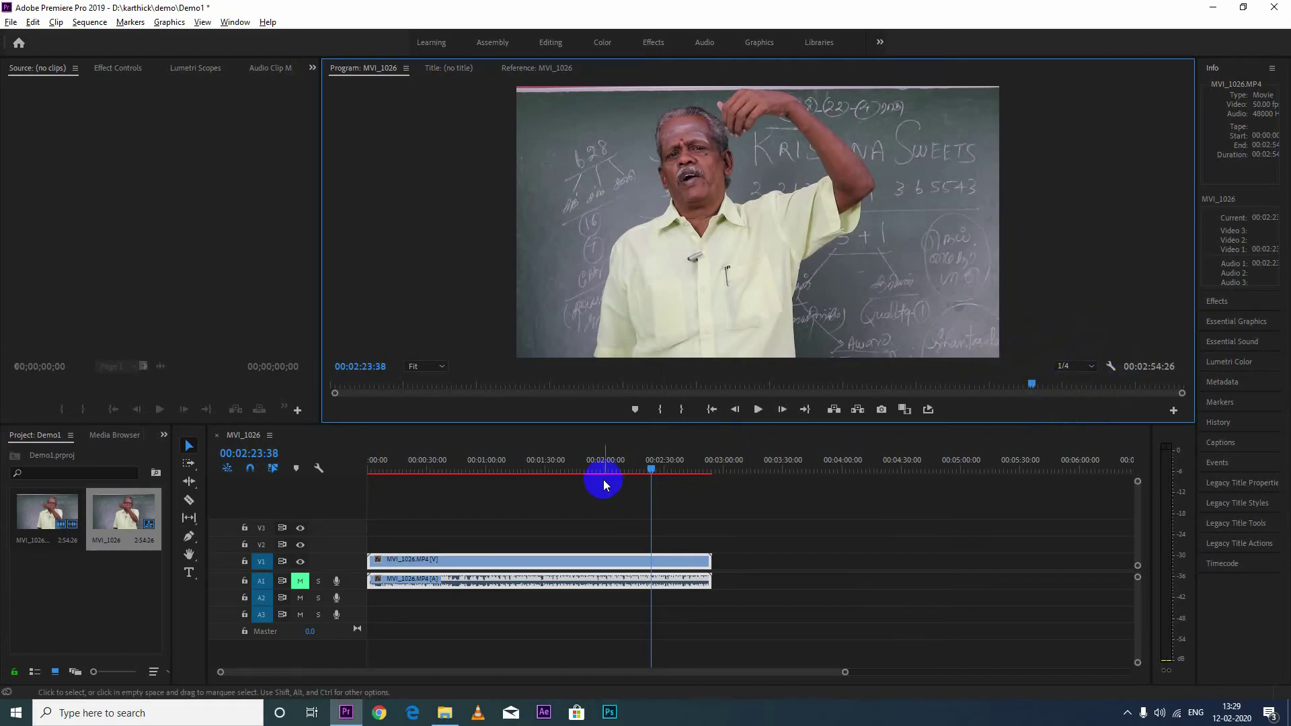
- Unmute A1, play from about 00:00:46 to 00:00:54:47, and widen the Info panel
drag(646, 466, 428, 464)
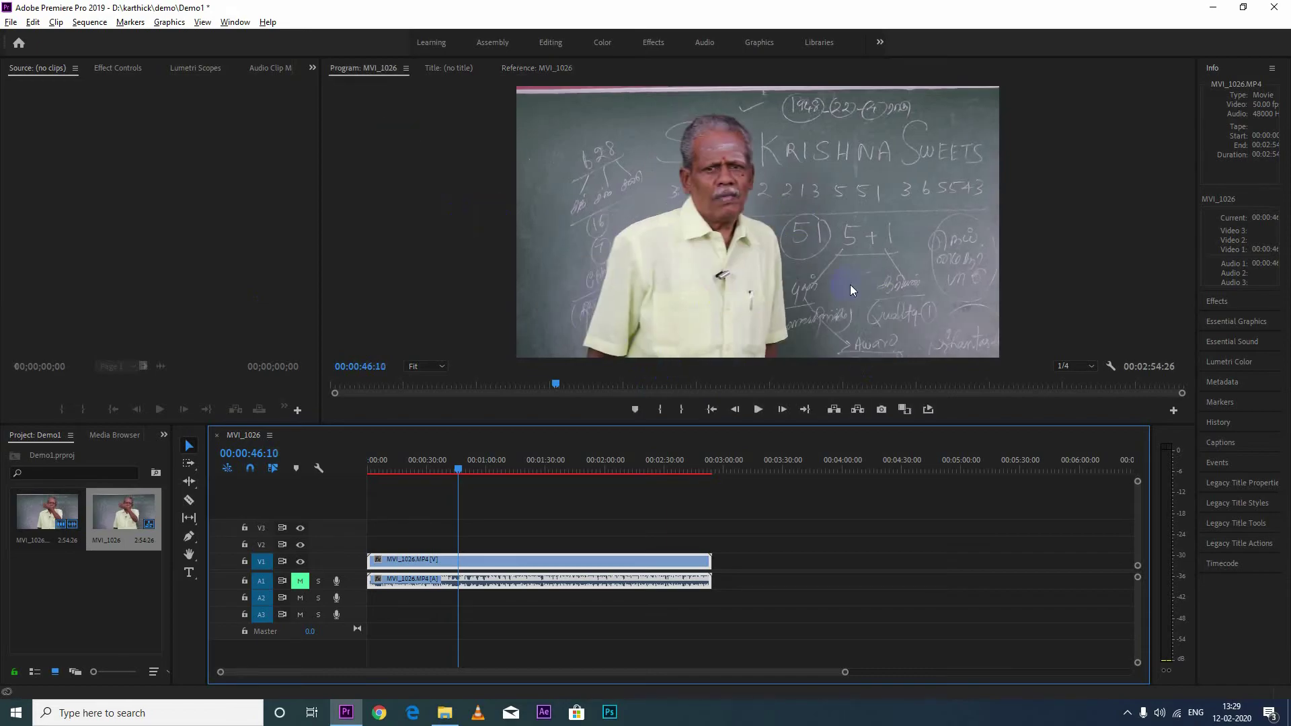
click(66, 476)
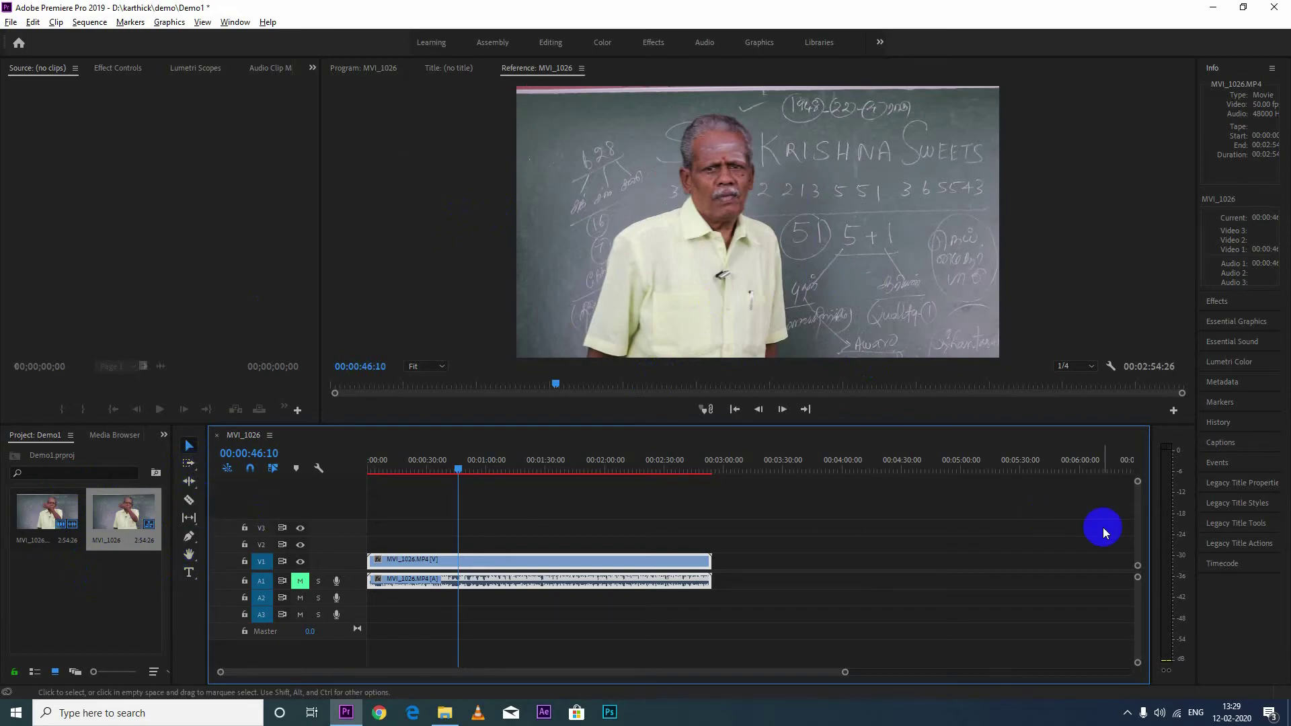
key(space)
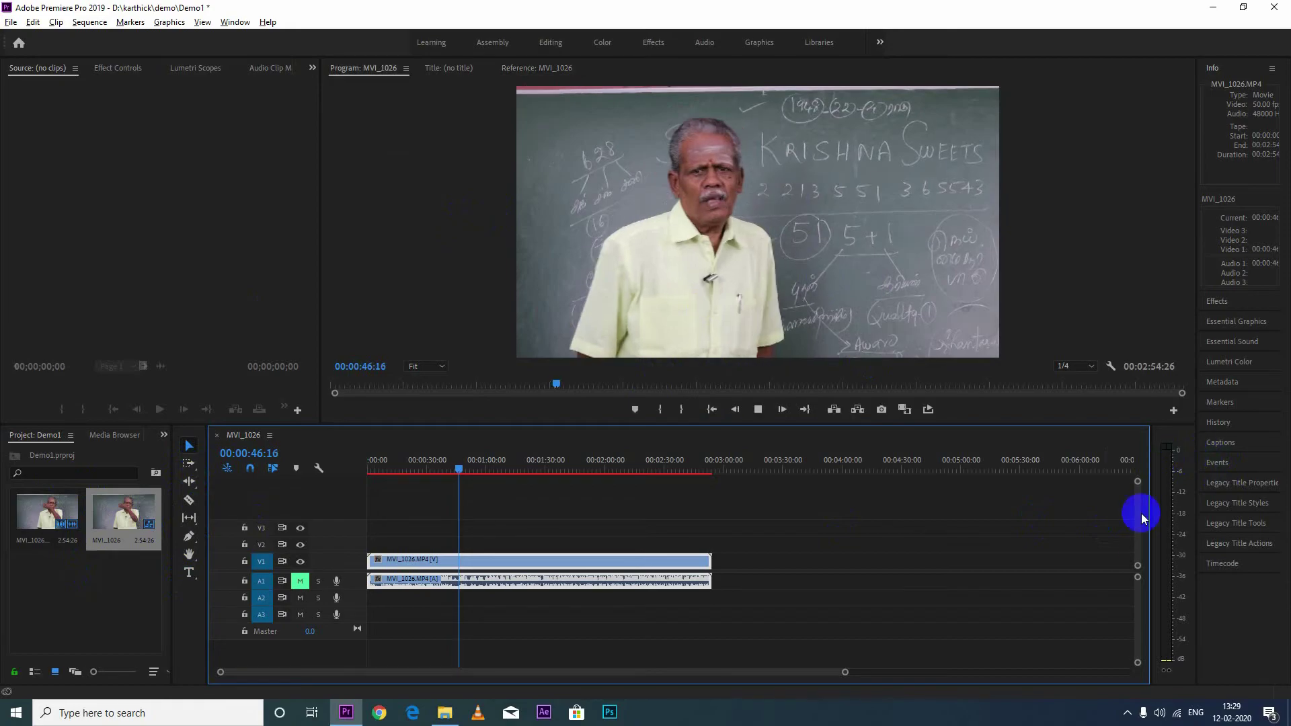
click(300, 582)
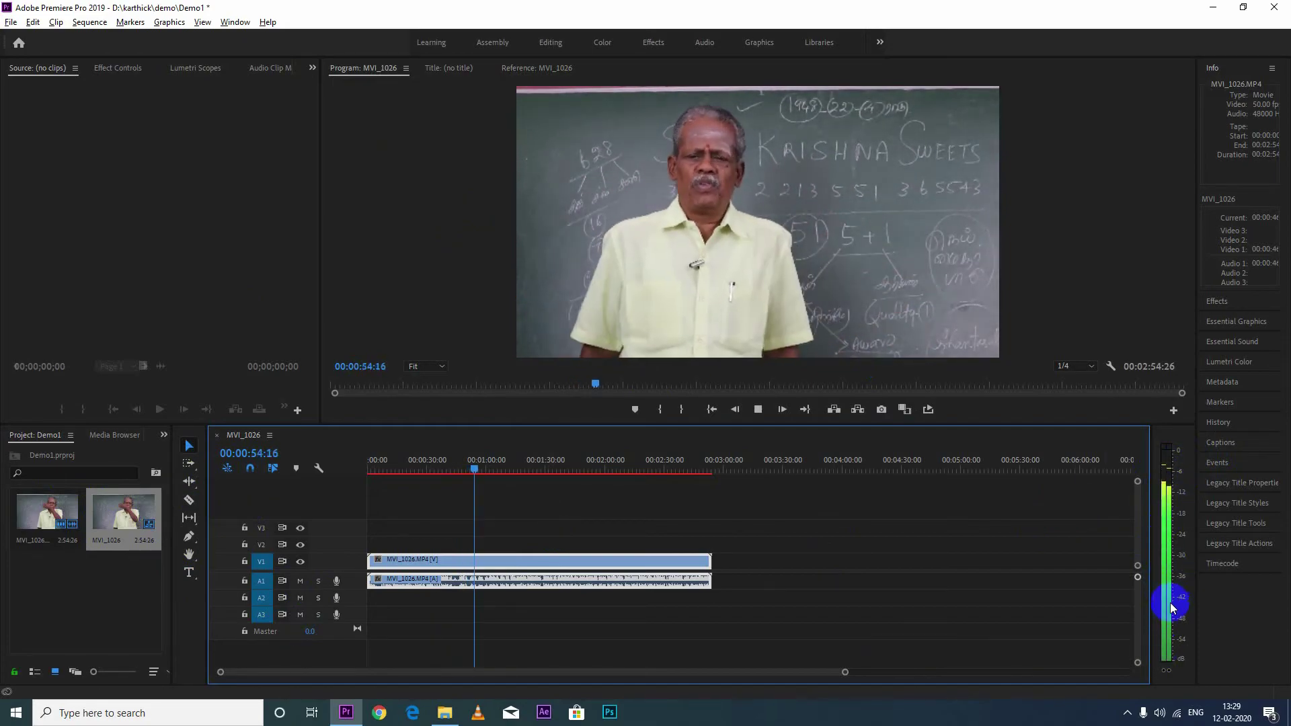
key(space)
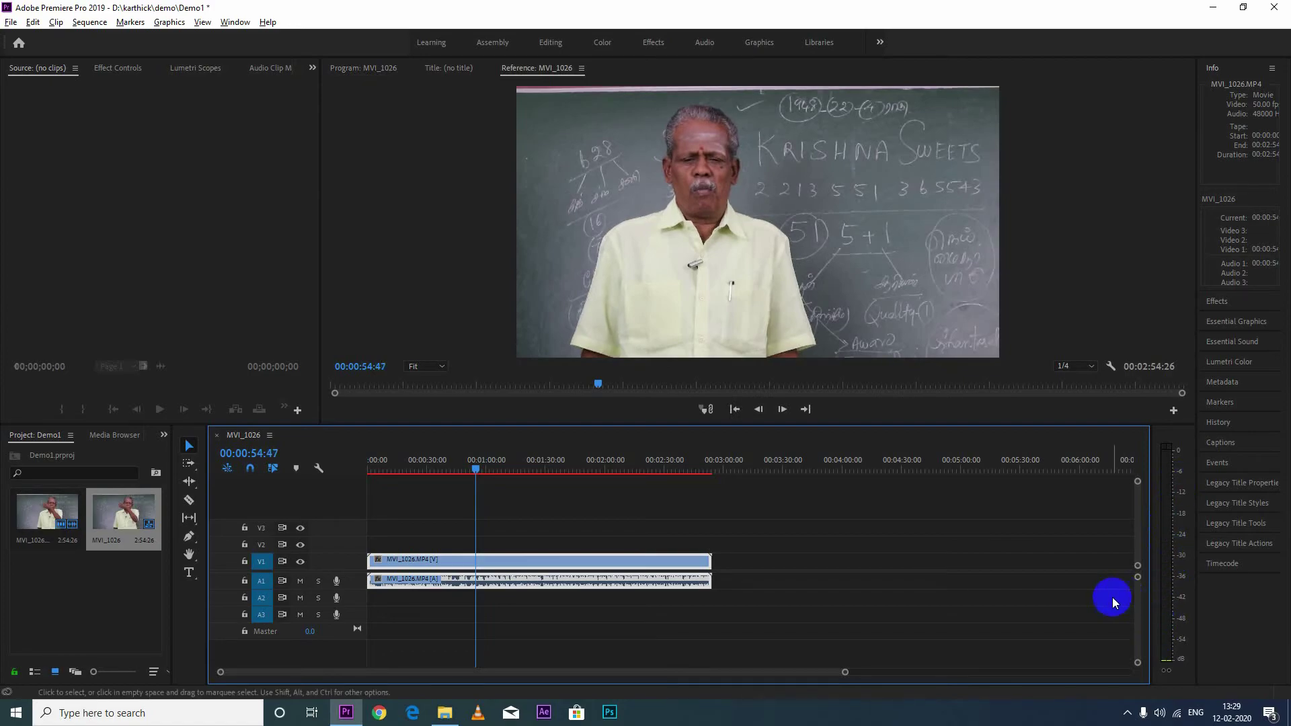
drag(1194, 244, 1121, 242)
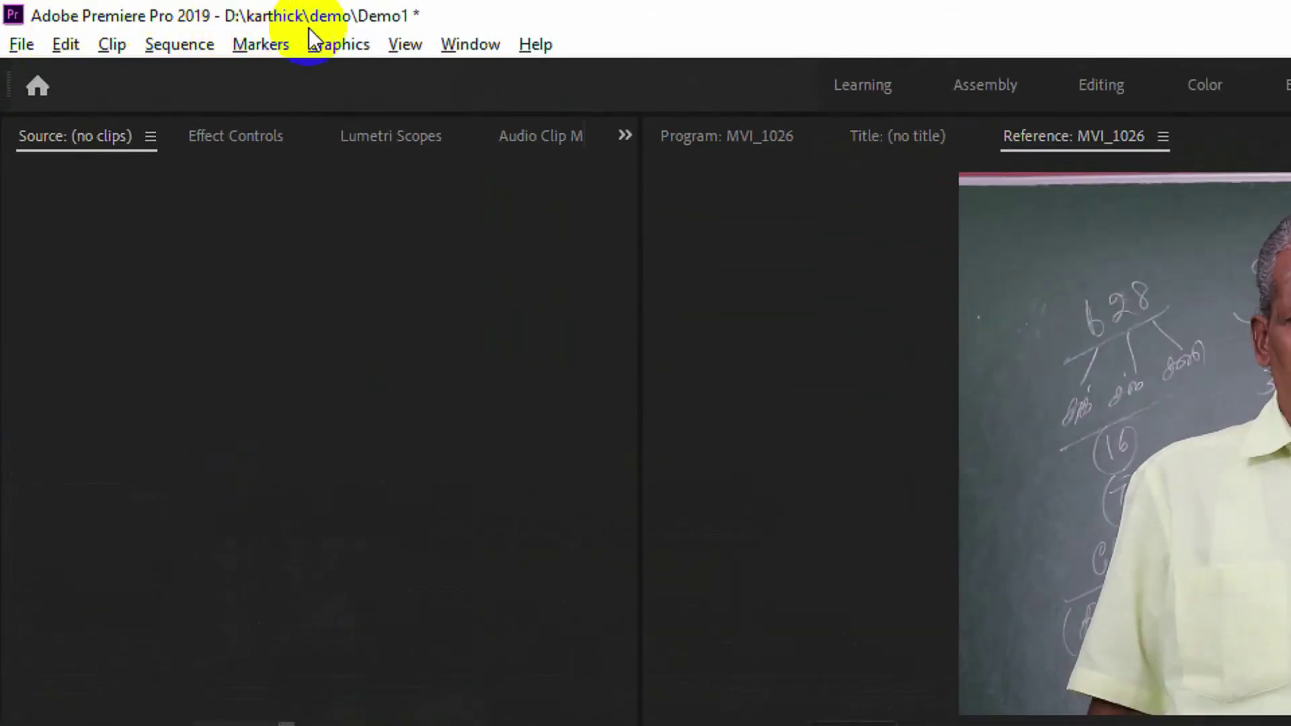
- Save the Demo1 project with Ctrl+S
click(424, 34)
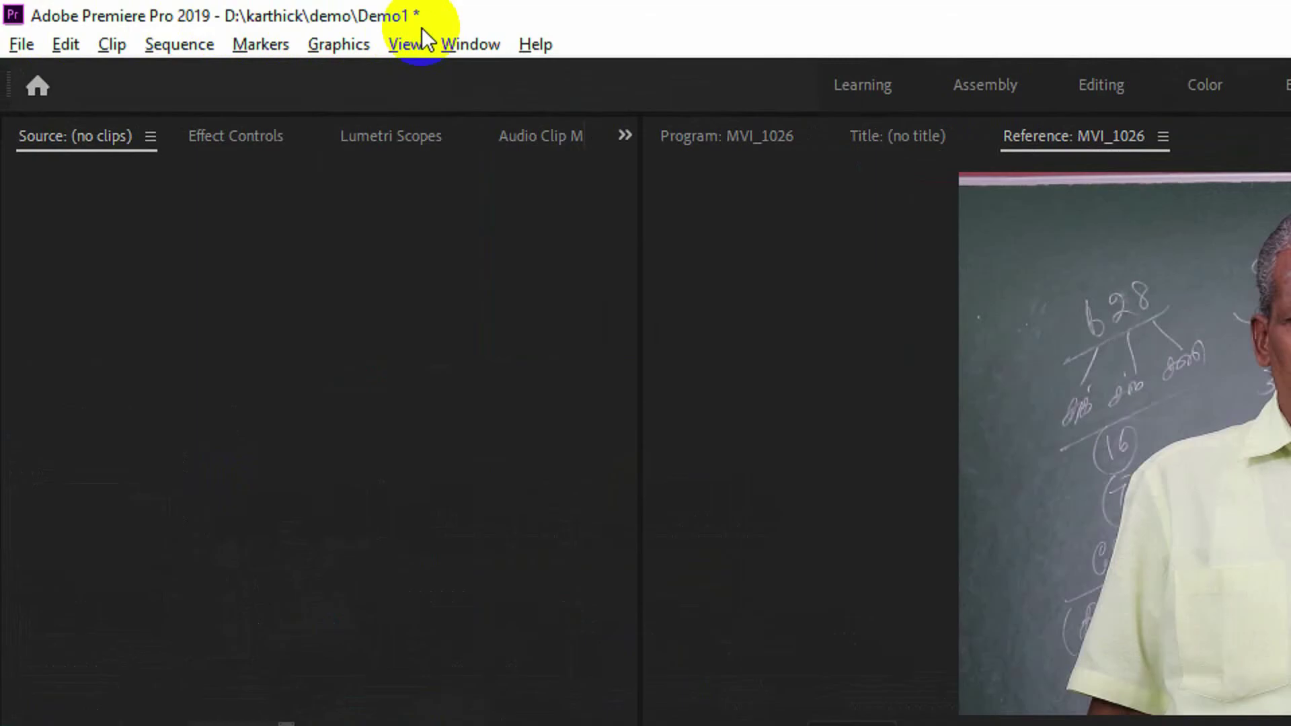
key(ctrl+s)
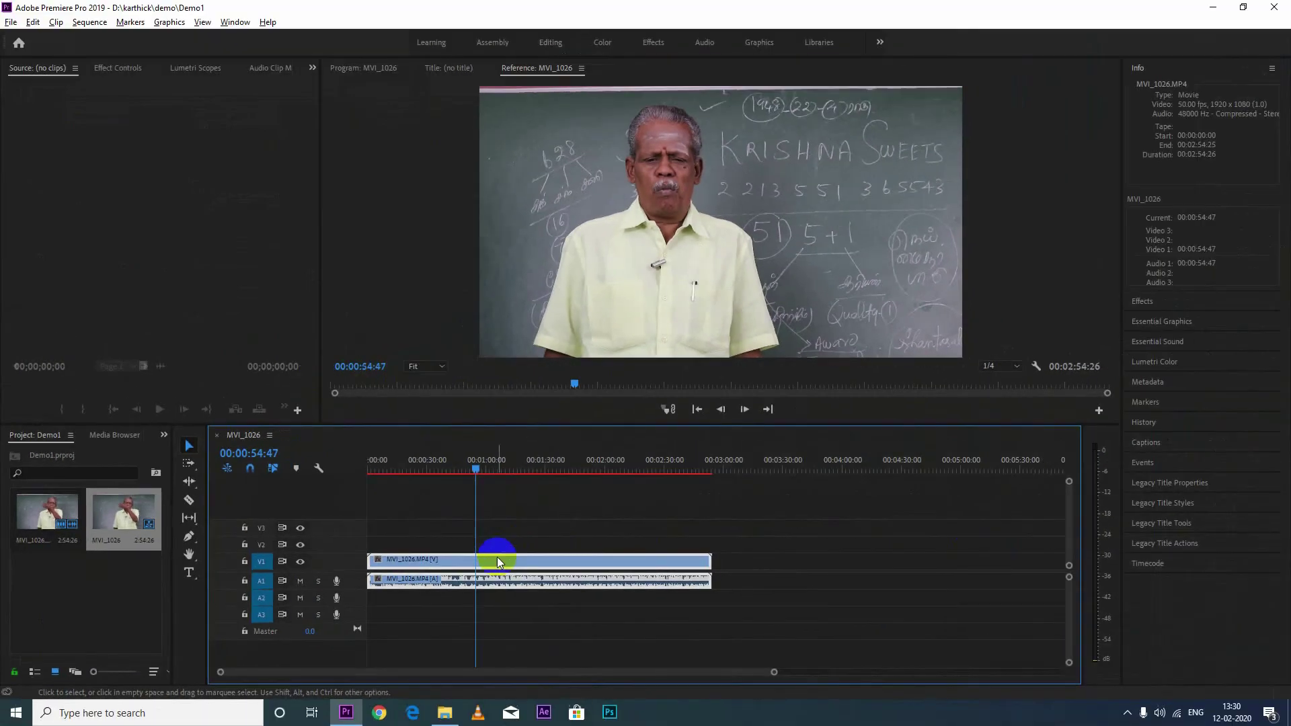
- Load the V1 clip in the Source monitor and shift it to start at 00:00:49:31
double_click(998, 572)
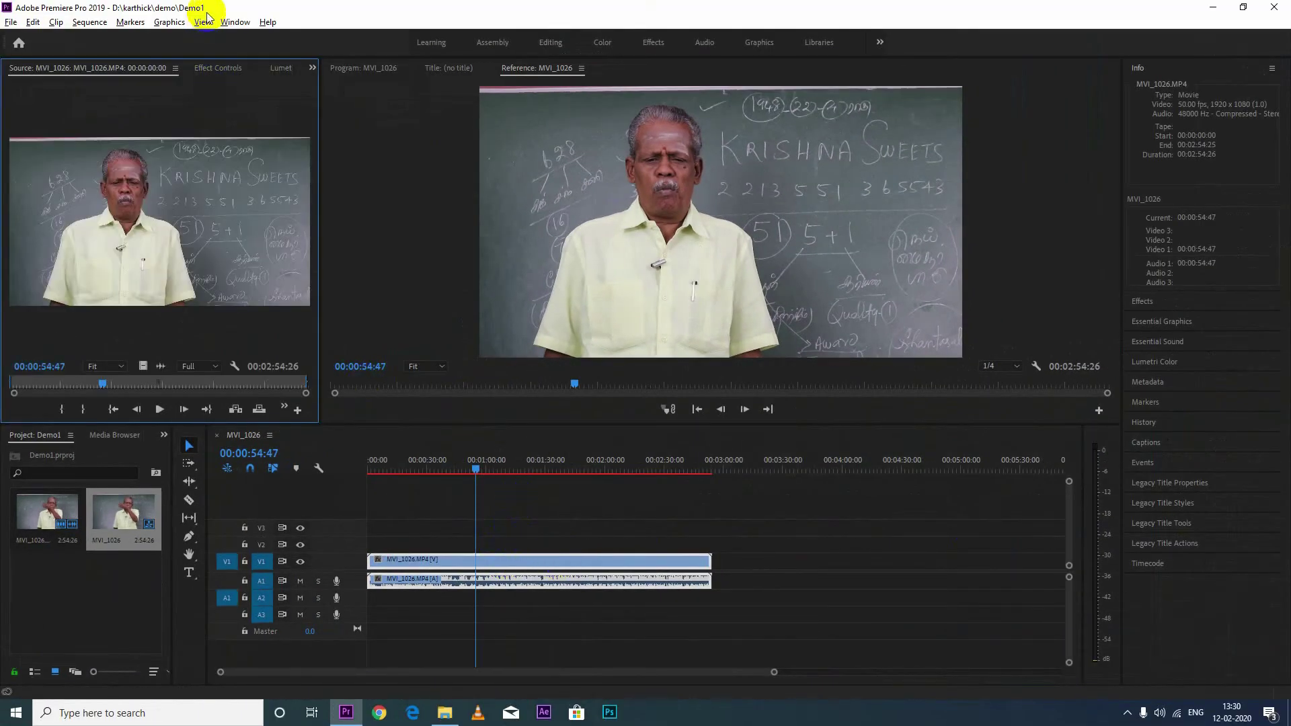
click(576, 547)
drag(546, 574, 644, 575)
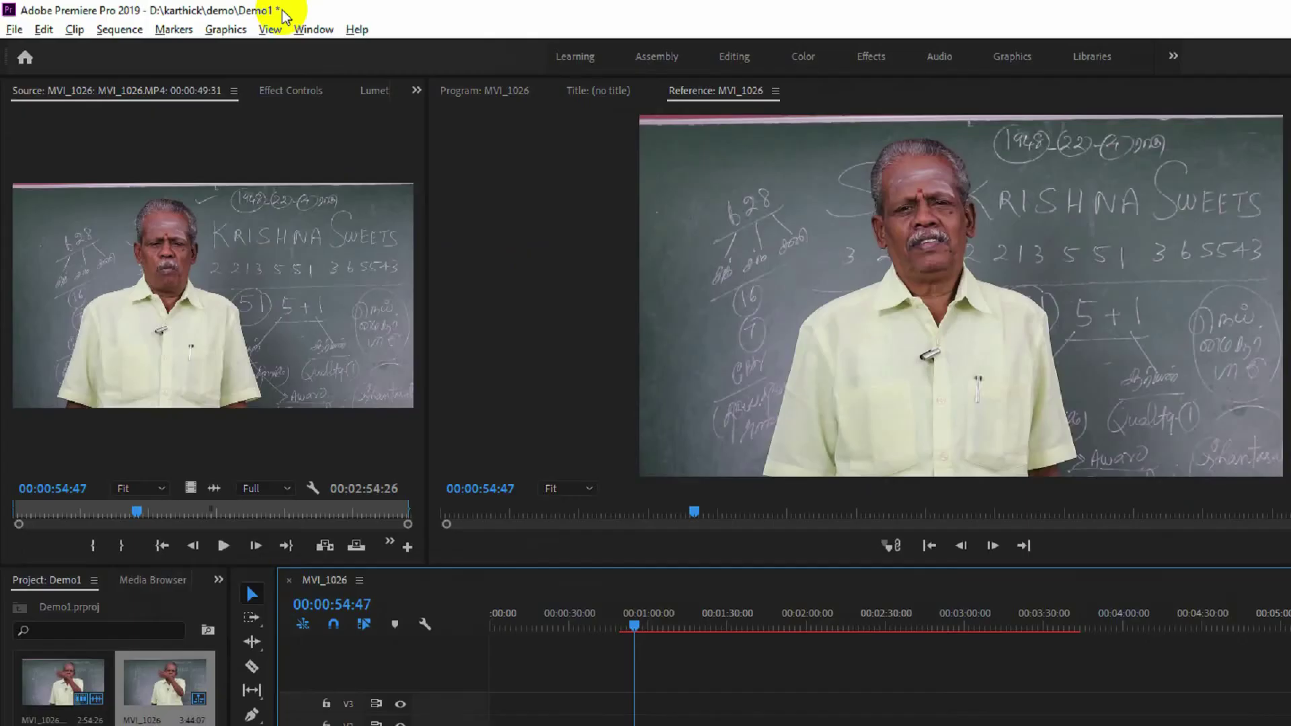
click(531, 429)
- Save the project and minimize Premiere to reveal the 17-12 folder in File Explorer
key(ctrl+s)
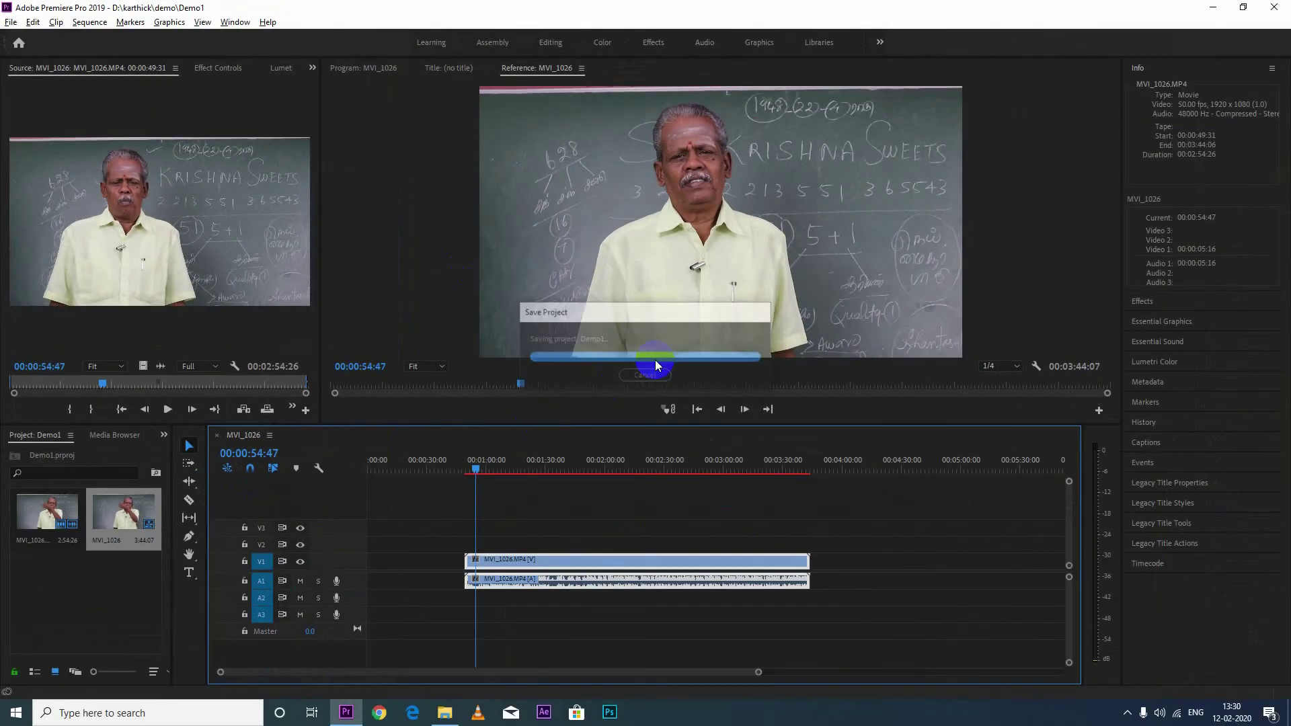
click(294, 140)
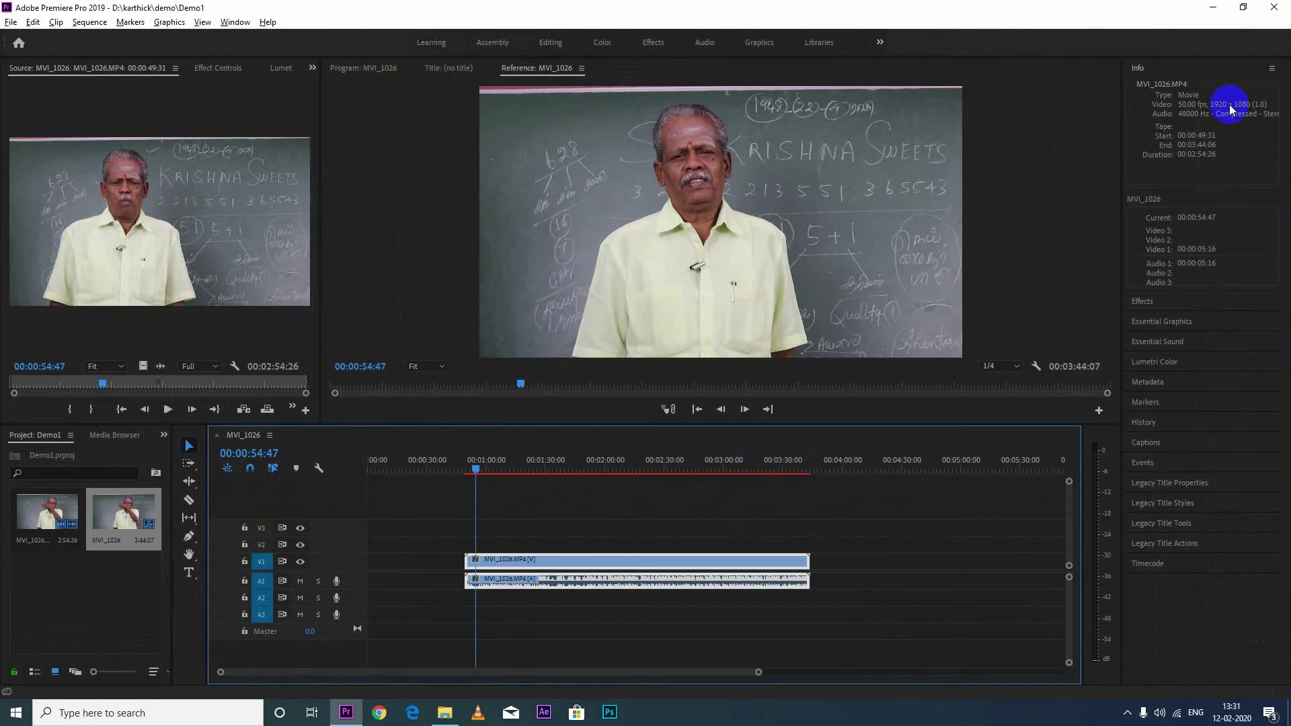
click(1212, 7)
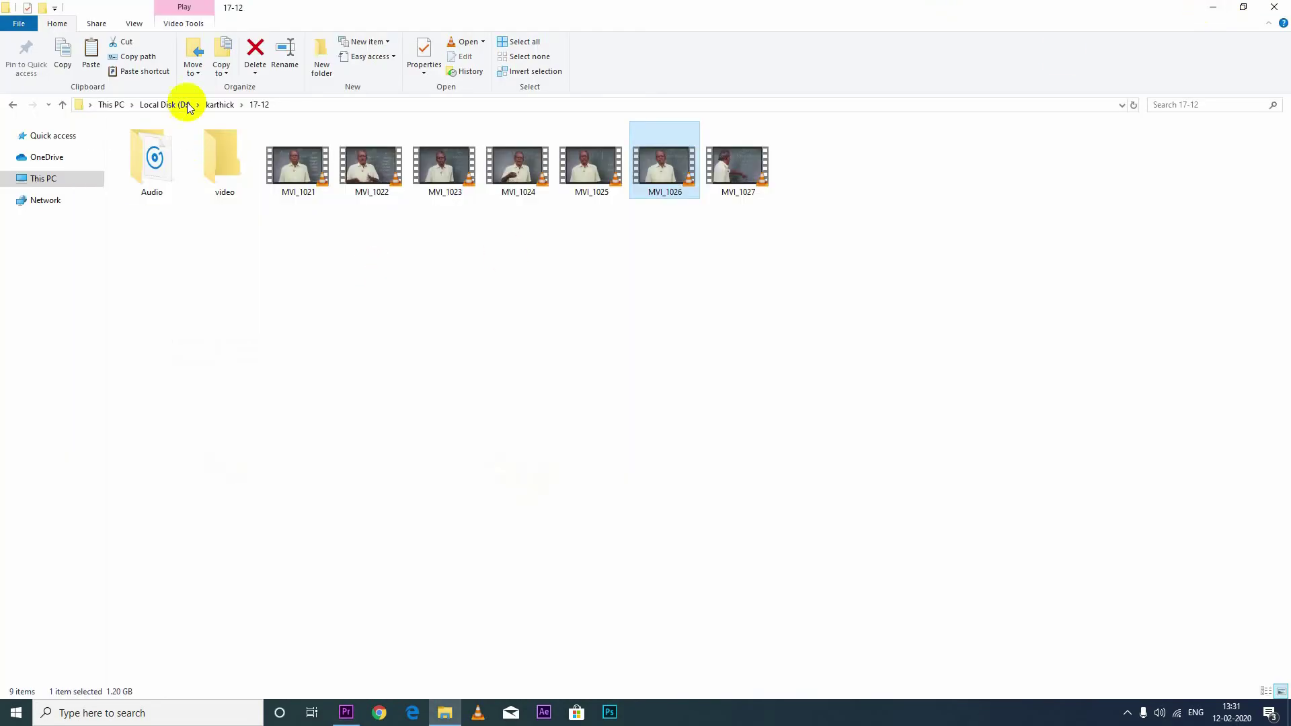
- Browse via Local Disk (D:) to D:\karthick\demo, then close the Premiere Pro window
click(165, 105)
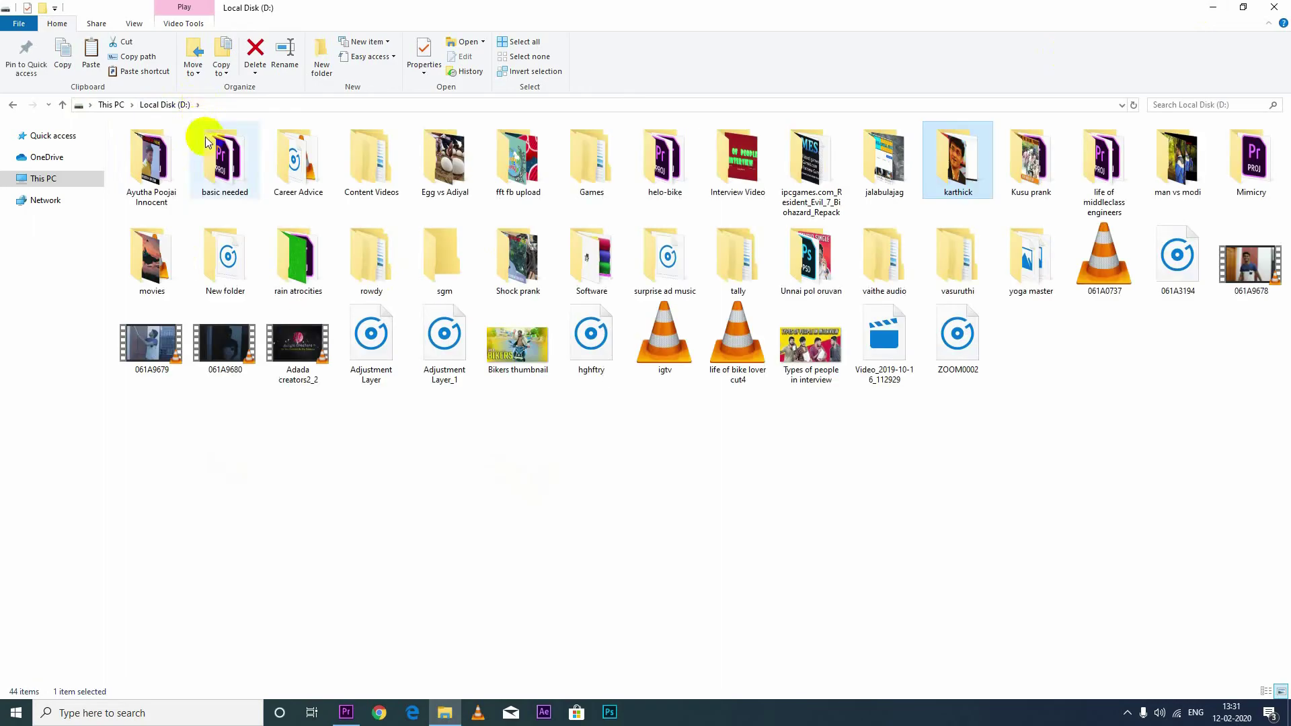
click(305, 254)
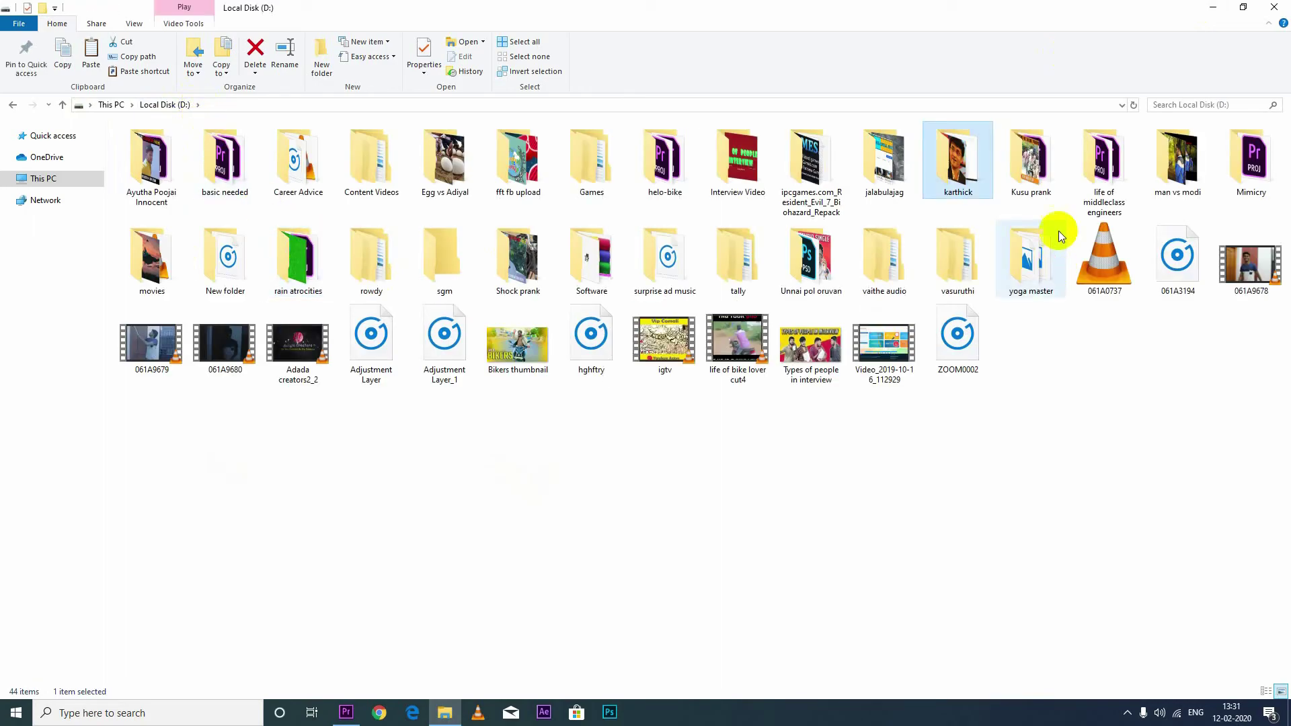
double_click(976, 174)
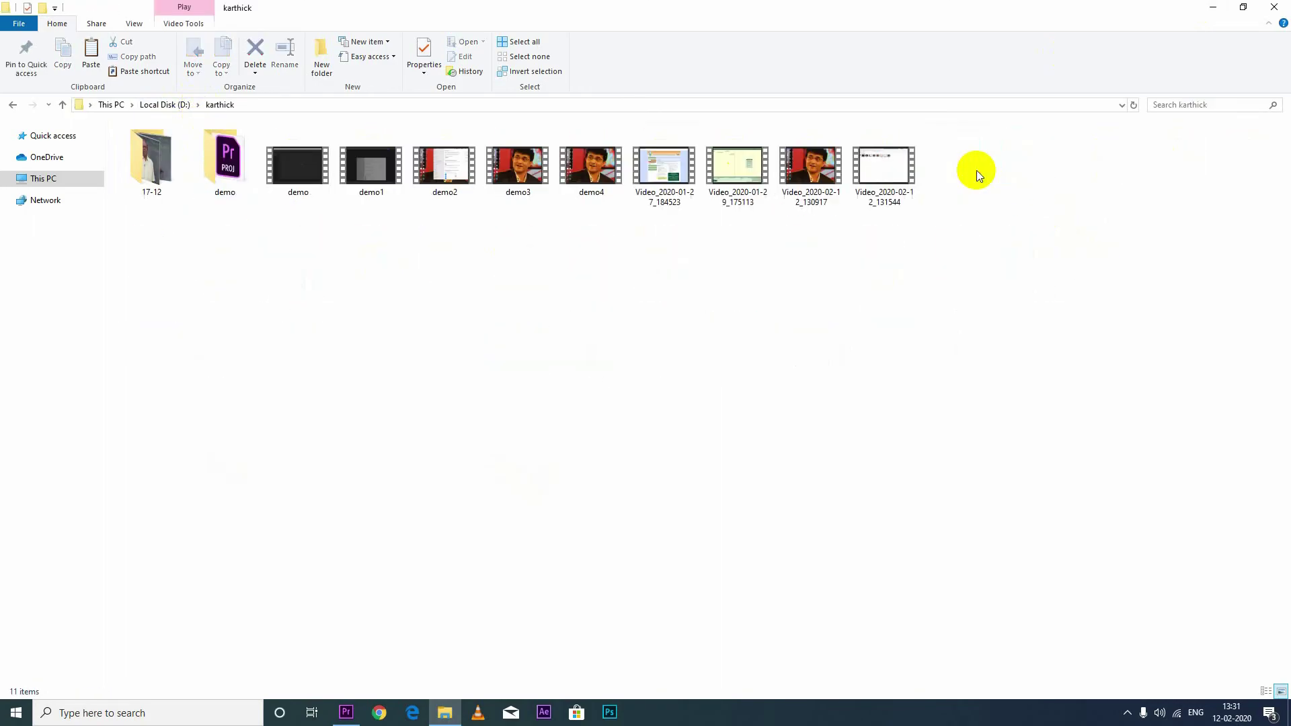
double_click(215, 168)
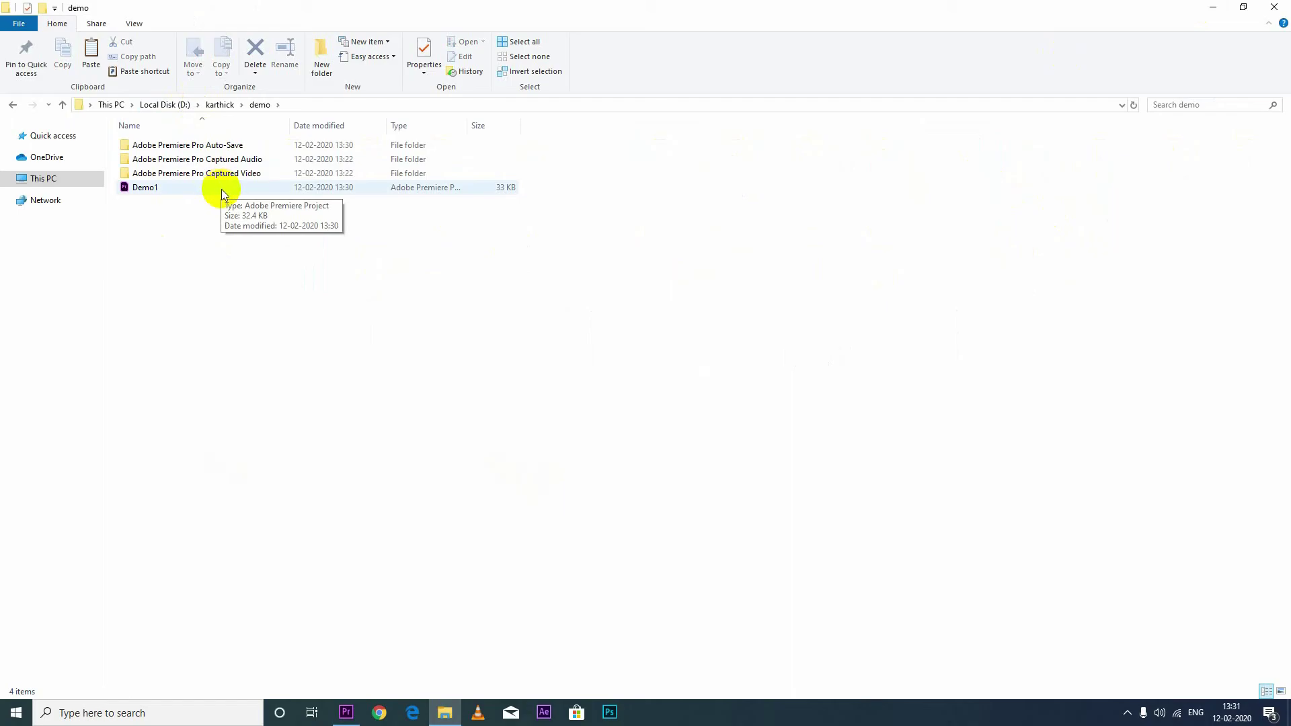
right_click(347, 714)
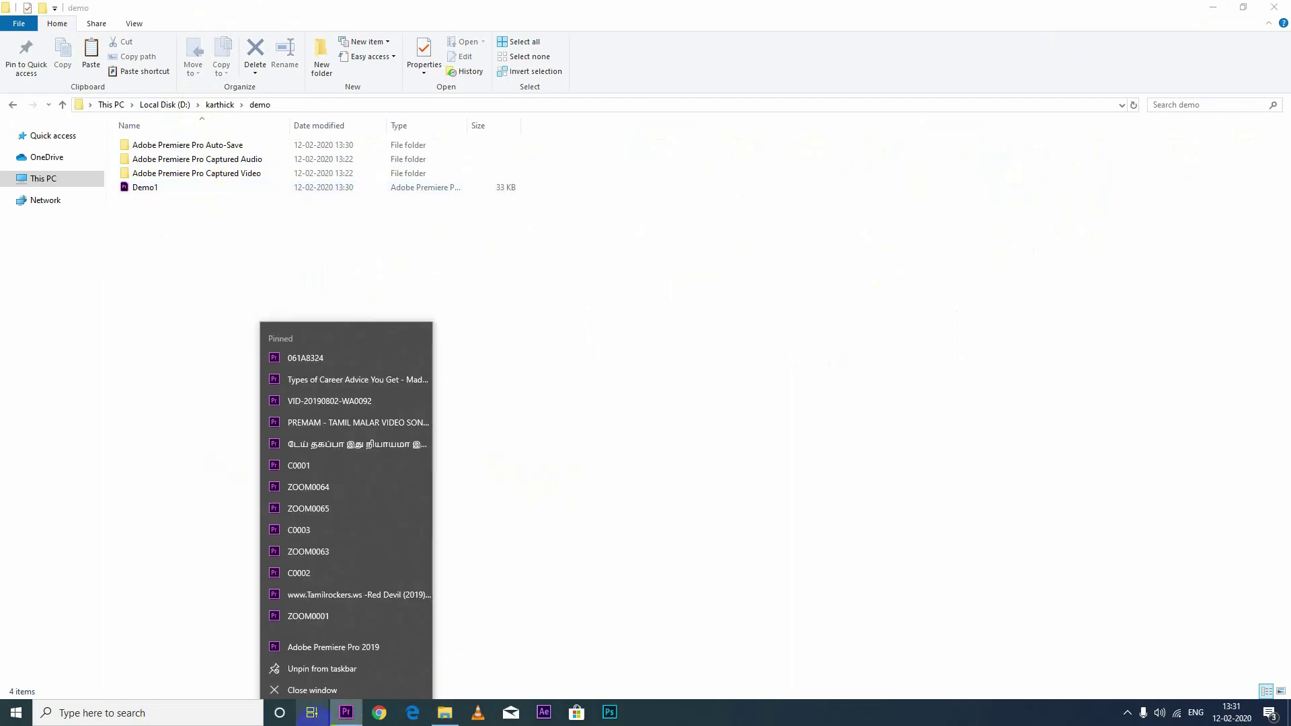
click(374, 685)
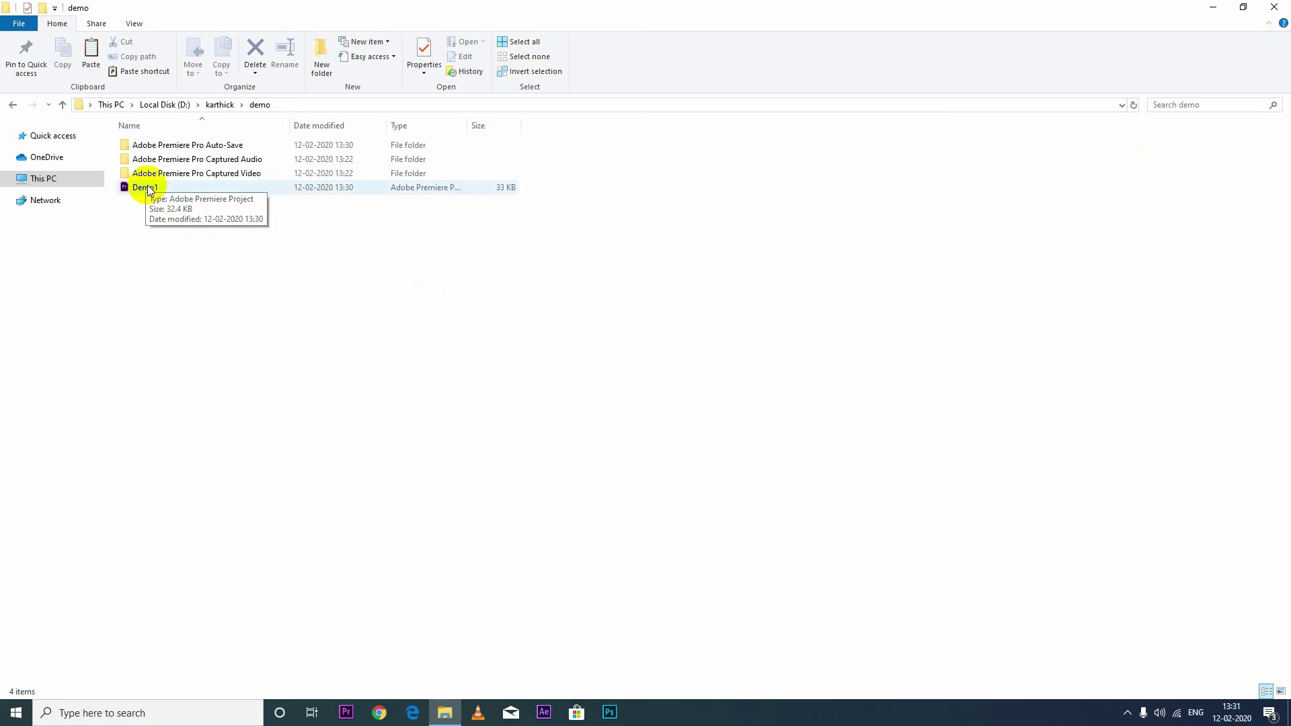
- Check the Adobe Premiere Pro Auto-Save folder, then launch Demo1.prproj from D:\karthick\demo
double_click(158, 146)
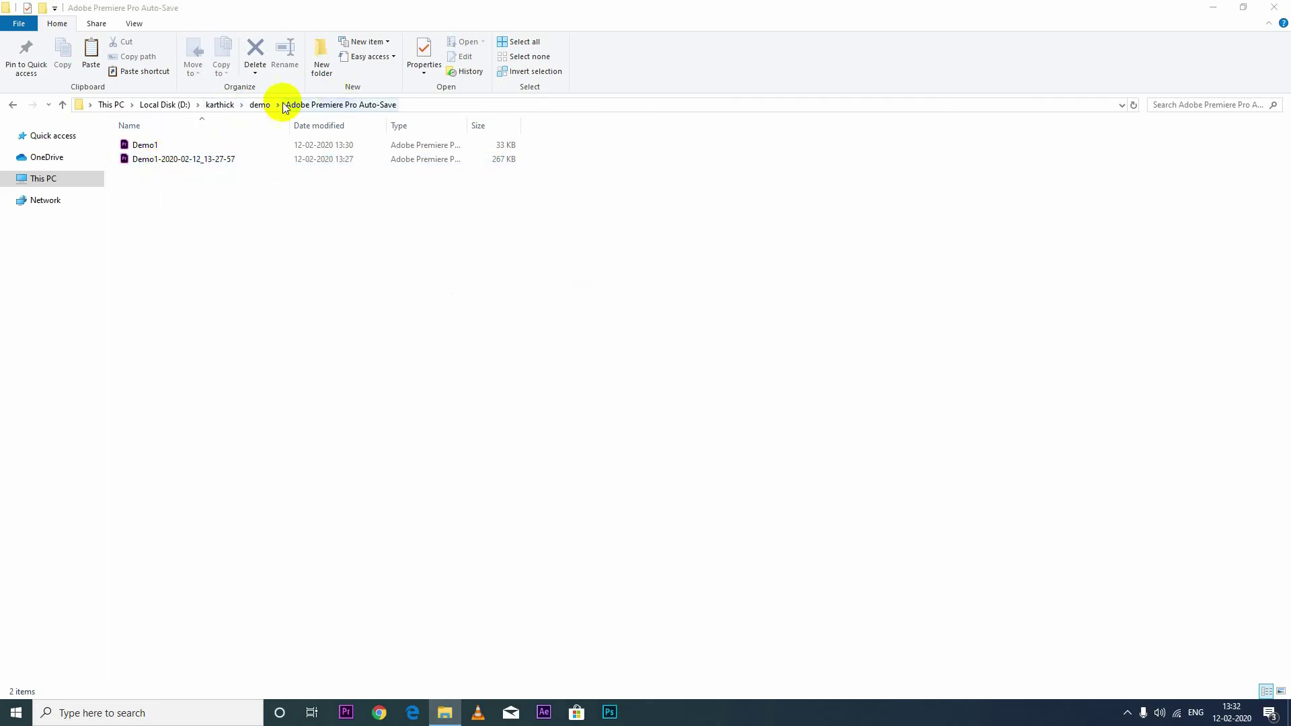
click(259, 106)
double_click(153, 188)
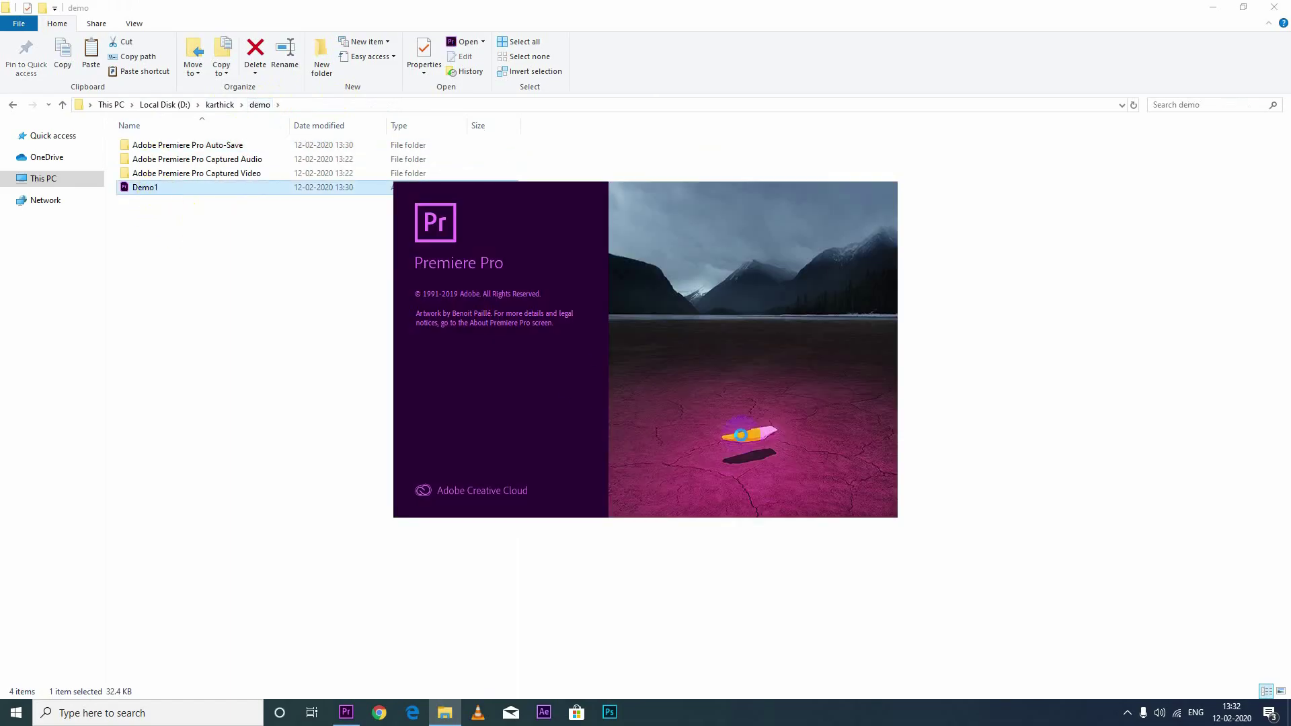